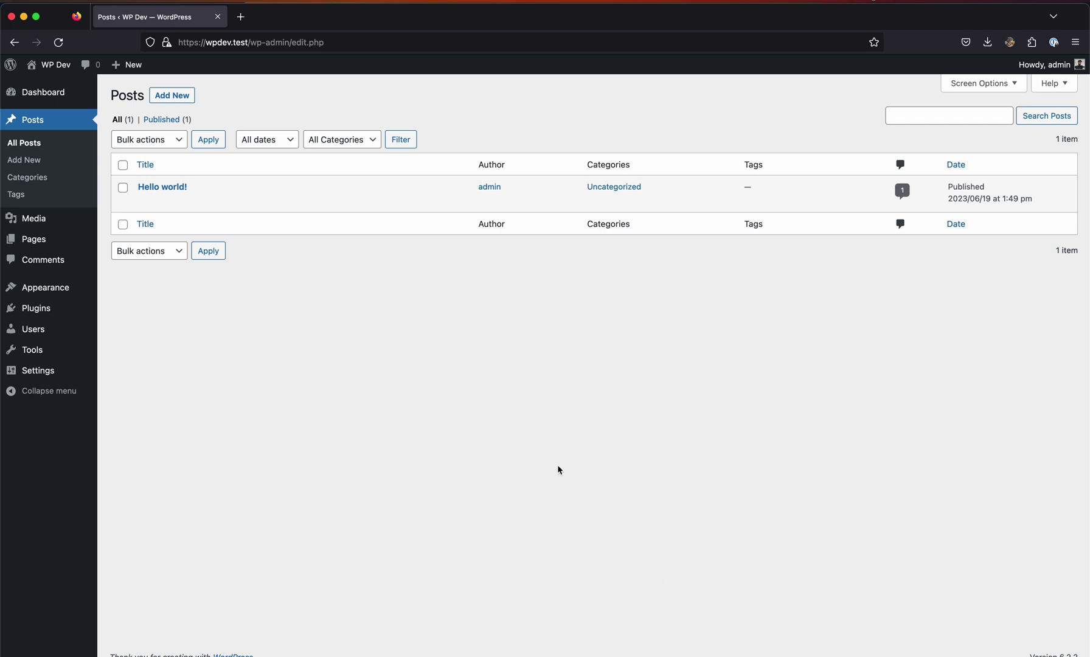
Step: Search the plugin directory for 'Really simple featured' and install Really Simple Featured Video
{"action": "left_click", "coordinate": [74, 313]}
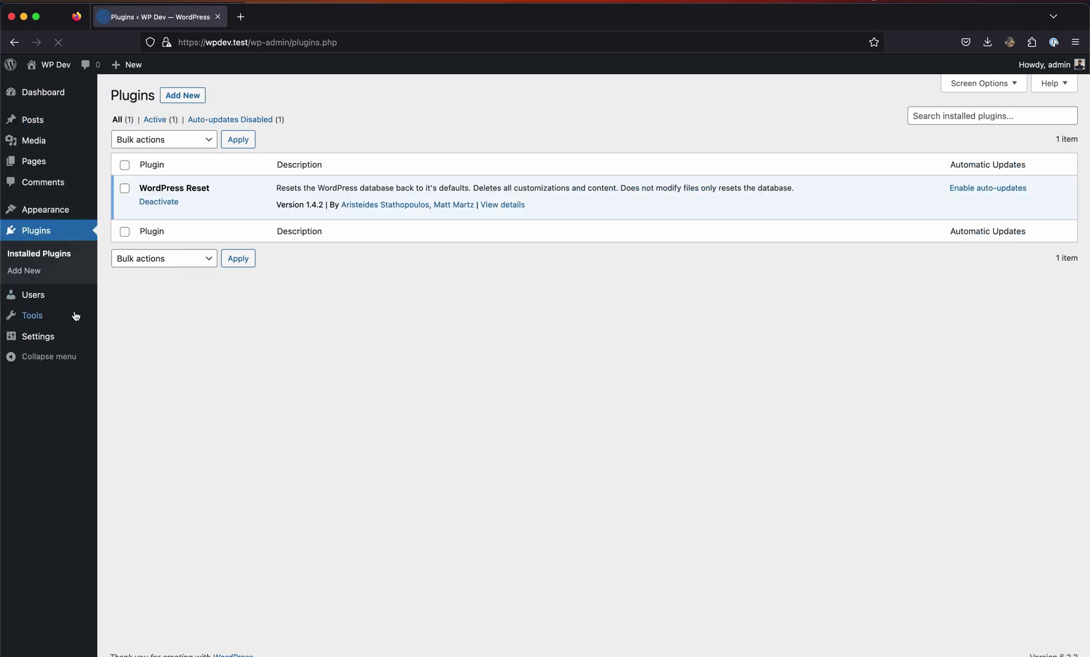
{"action": "left_click", "coordinate": [192, 100]}
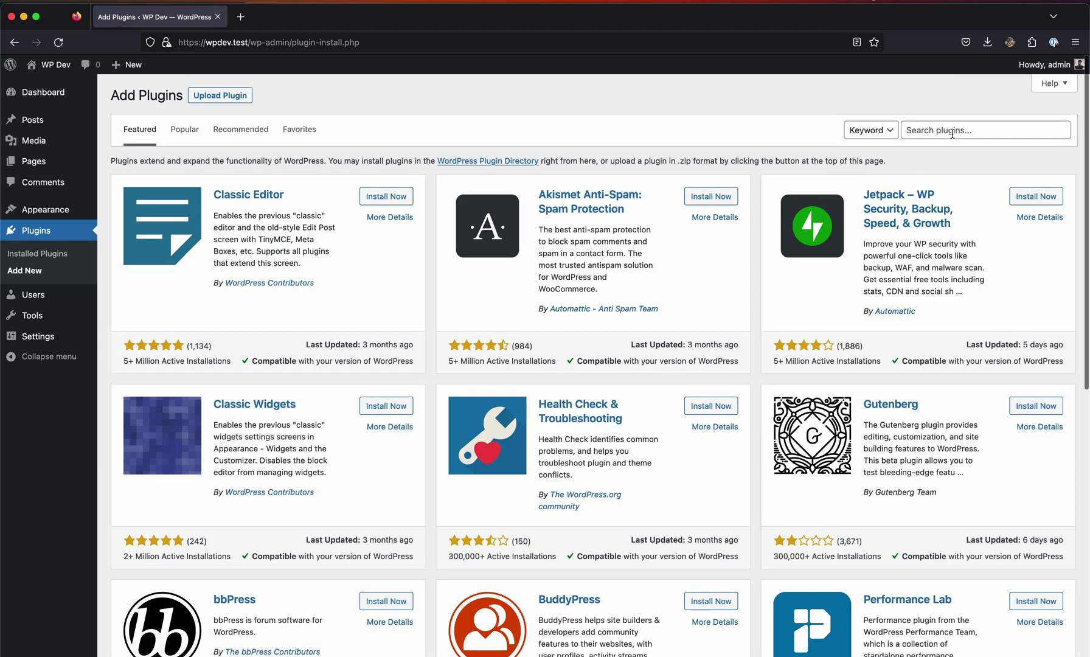
{"action": "left_click", "coordinate": [949, 130]}
{"action": "type", "text": "Reall"}
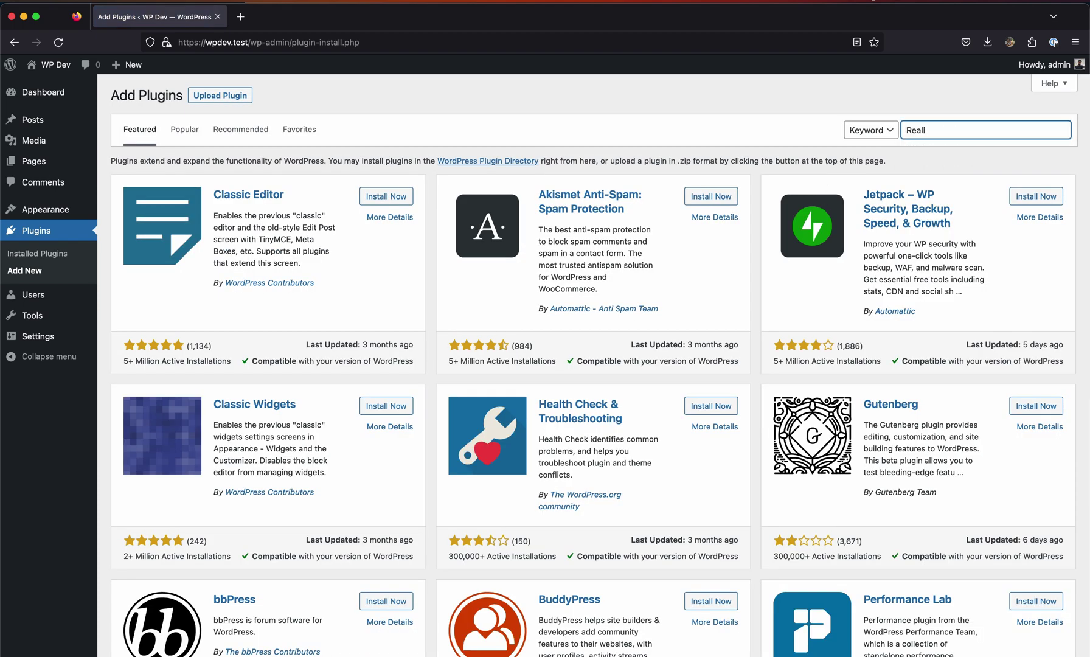
{"action": "type", "text": "y simple featured"}
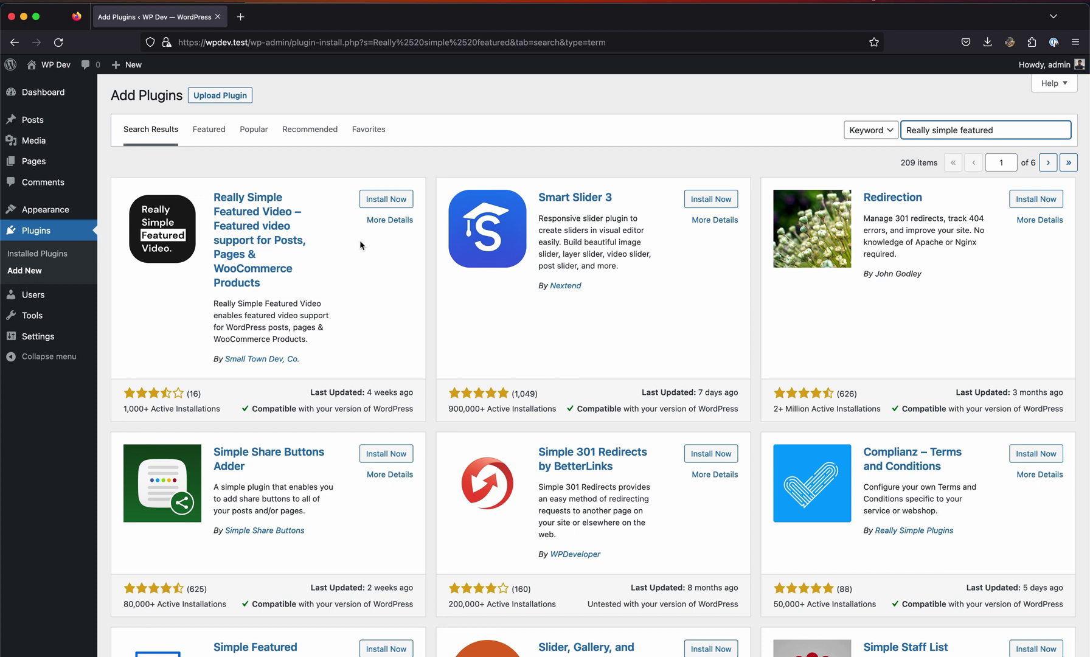
{"action": "left_click", "coordinate": [384, 200]}
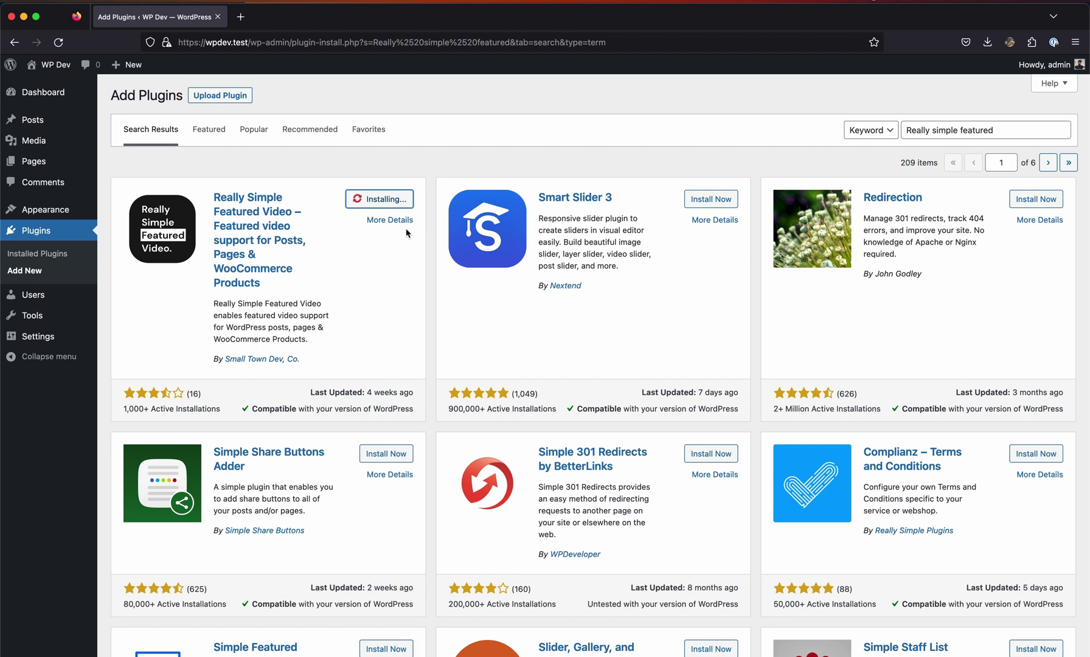
Step: Activate the newly installed Really Simple Featured Video plugin
{"action": "left_click", "coordinate": [393, 205]}
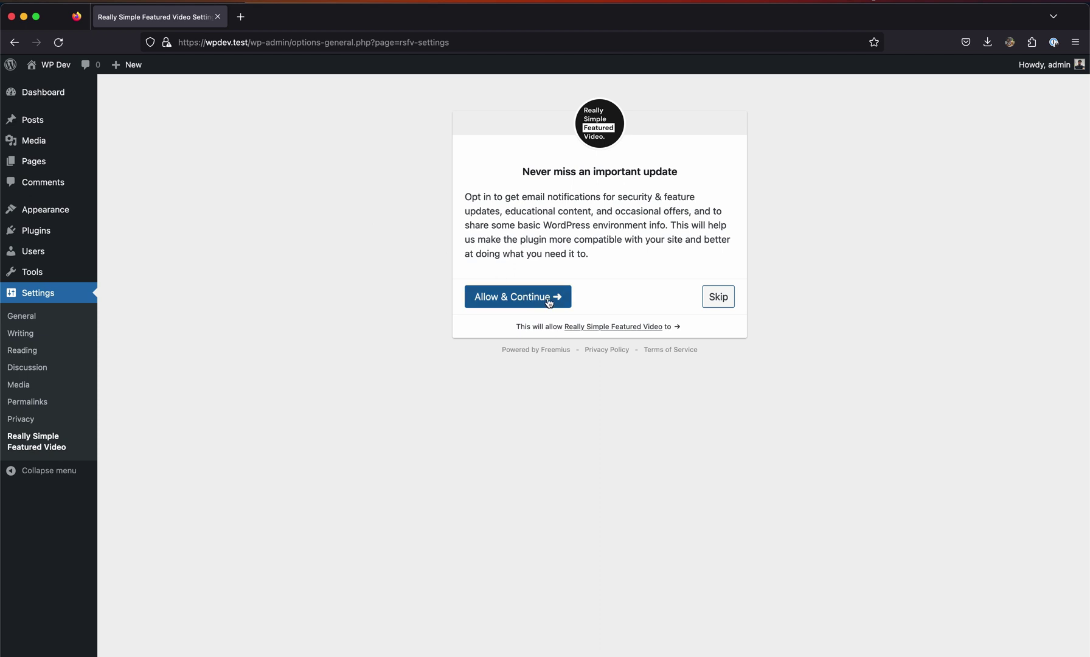
Step: Accept the update opt-in, then enable featured video for Pages alongside Posts and save
{"action": "left_click", "coordinate": [547, 304]}
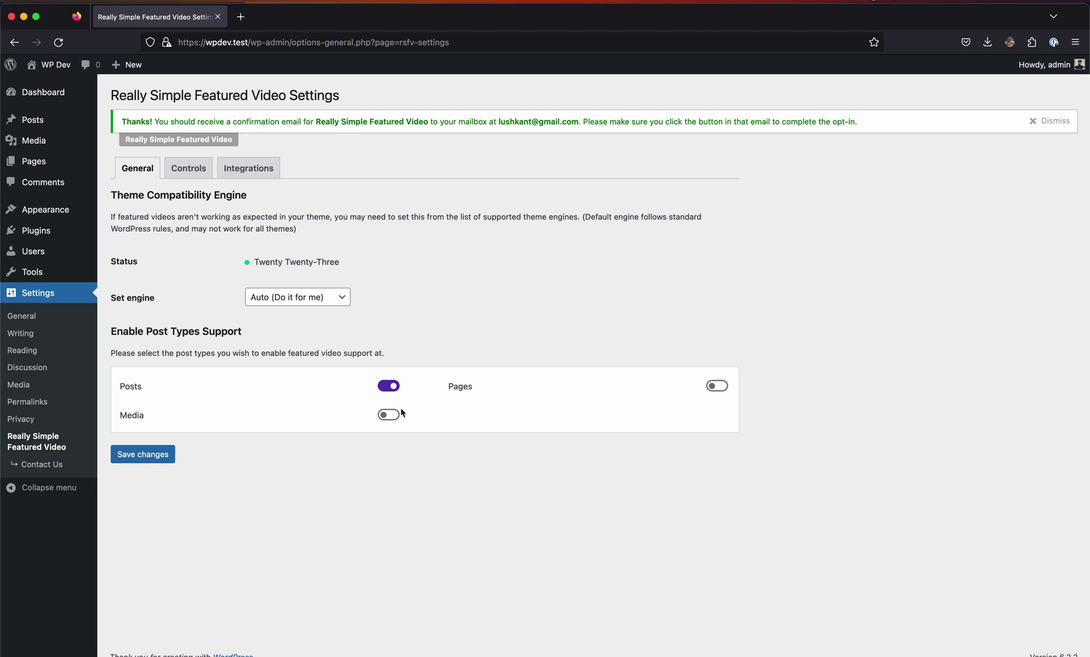
{"action": "left_click", "coordinate": [718, 389]}
{"action": "left_click", "coordinate": [157, 462]}
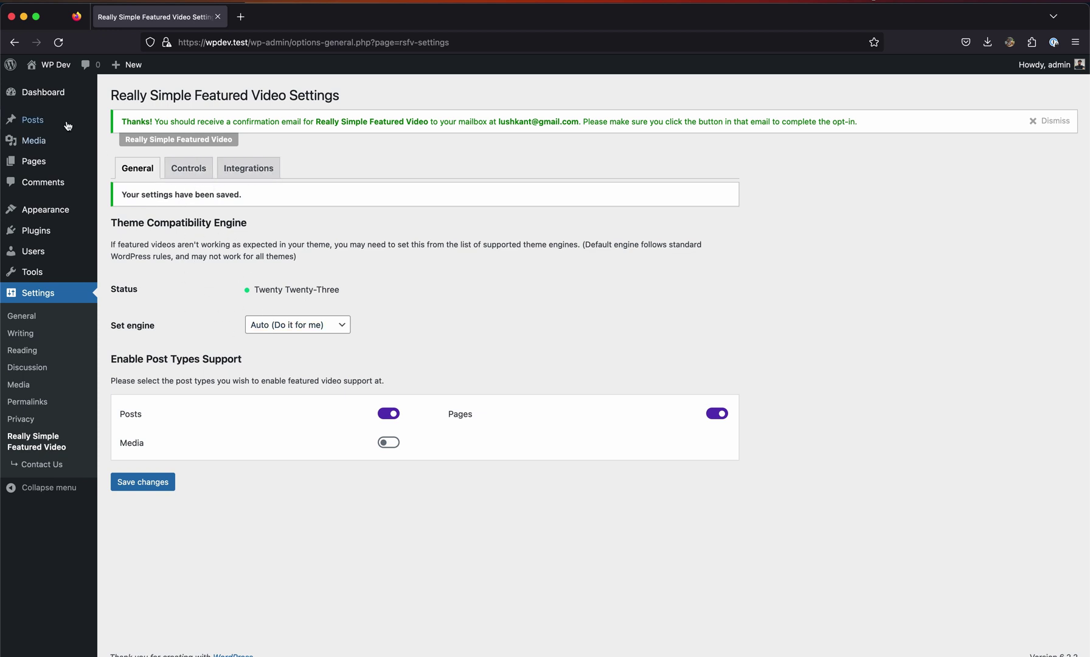
Step: Open the WP Dev front page in a new tab, then edit the Hello world! post
{"action": "mouse_move", "coordinate": [63, 156]}
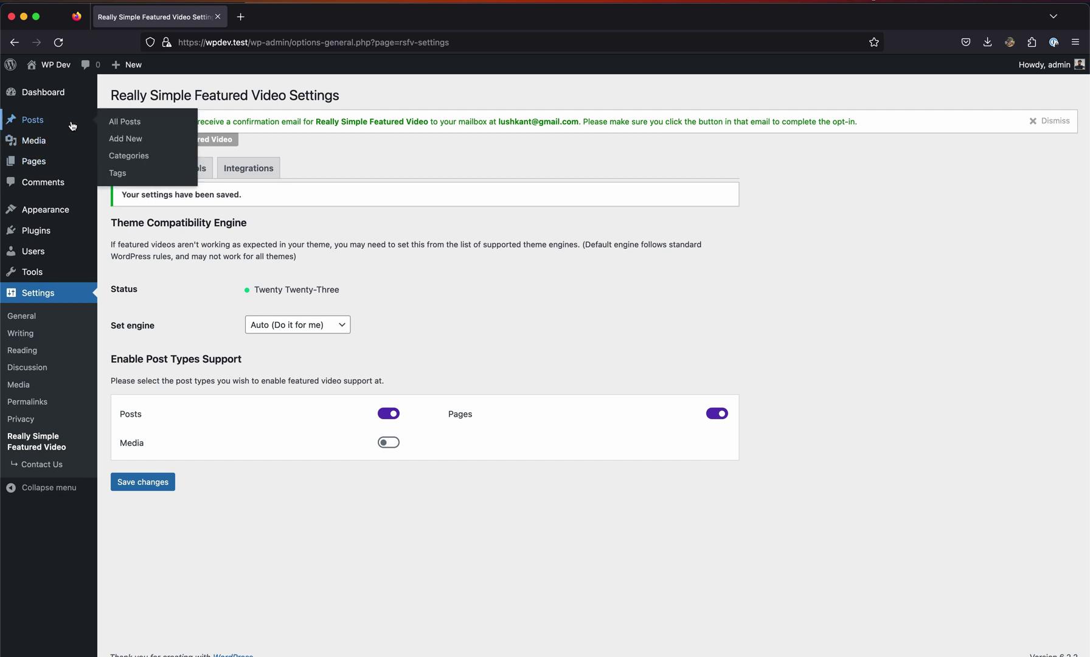
{"action": "left_click", "coordinate": [101, 122]}
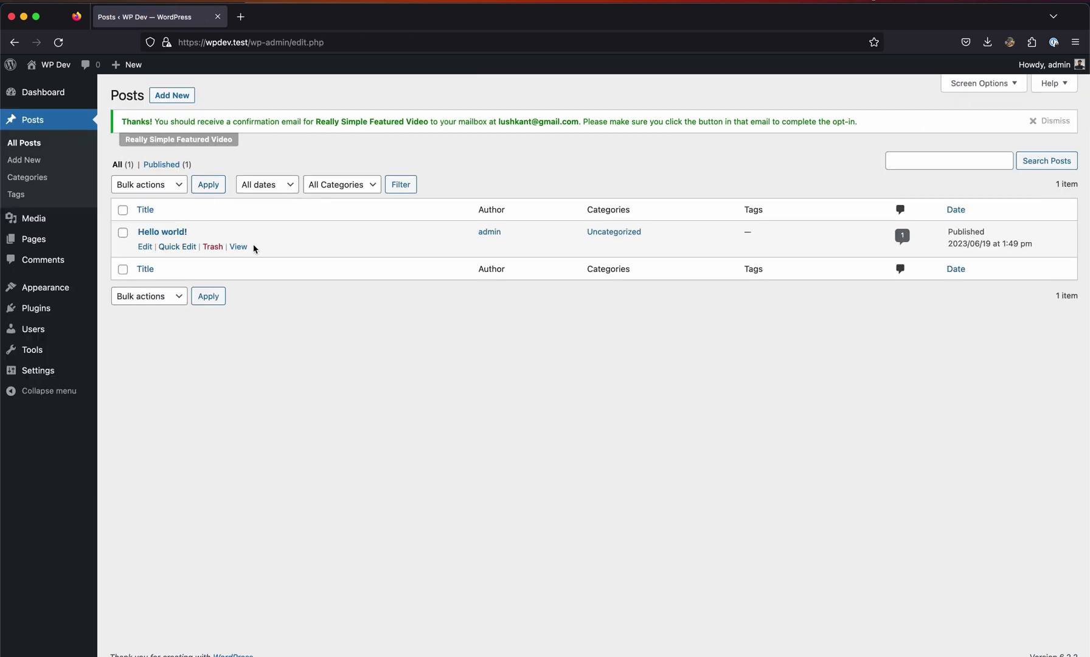
{"action": "right_click", "coordinate": [69, 68]}
{"action": "left_click", "coordinate": [96, 76]}
{"action": "left_click", "coordinate": [269, 21]}
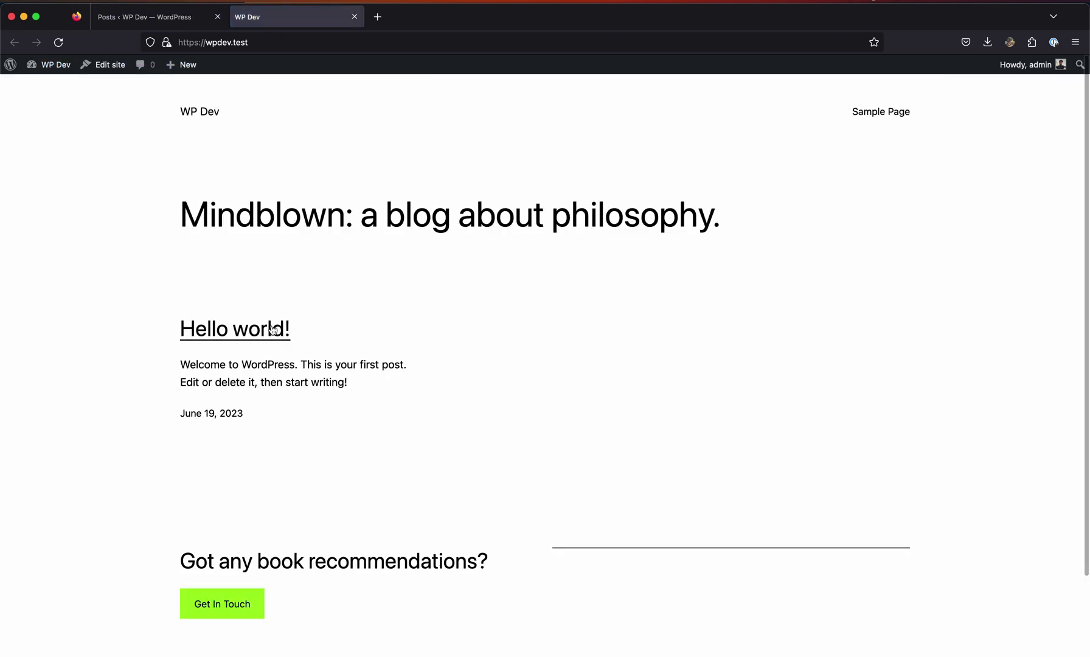
{"action": "left_click", "coordinate": [146, 14]}
{"action": "left_click", "coordinate": [146, 246]}
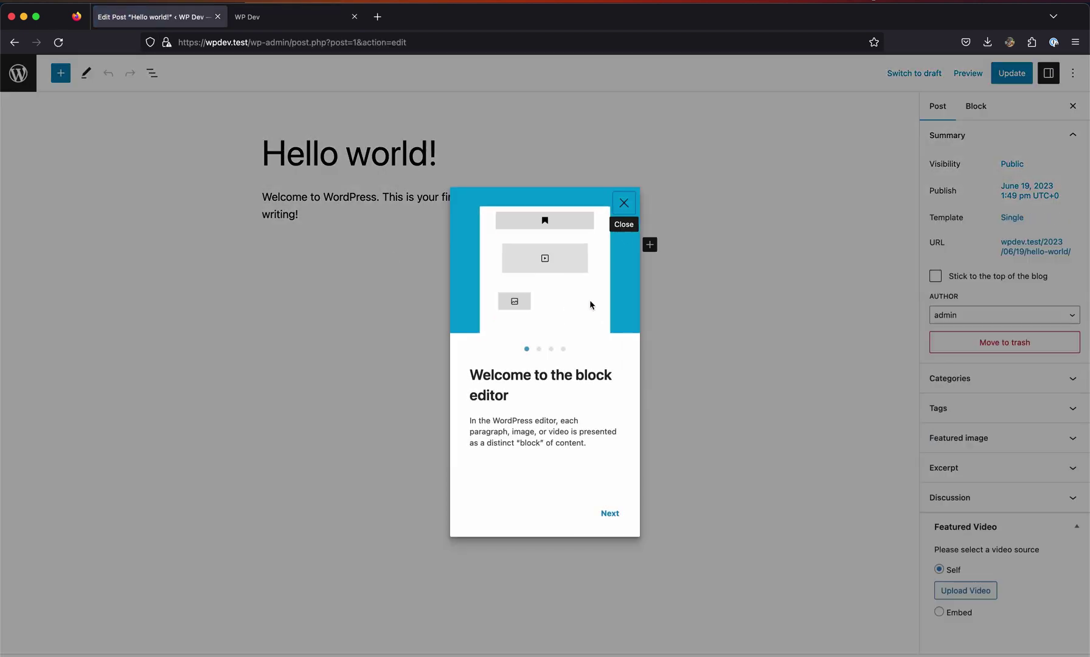
Step: Dismiss the welcome guide, keep the Featured Video source on Self, and bring up Upload Video
{"action": "left_click", "coordinate": [630, 203]}
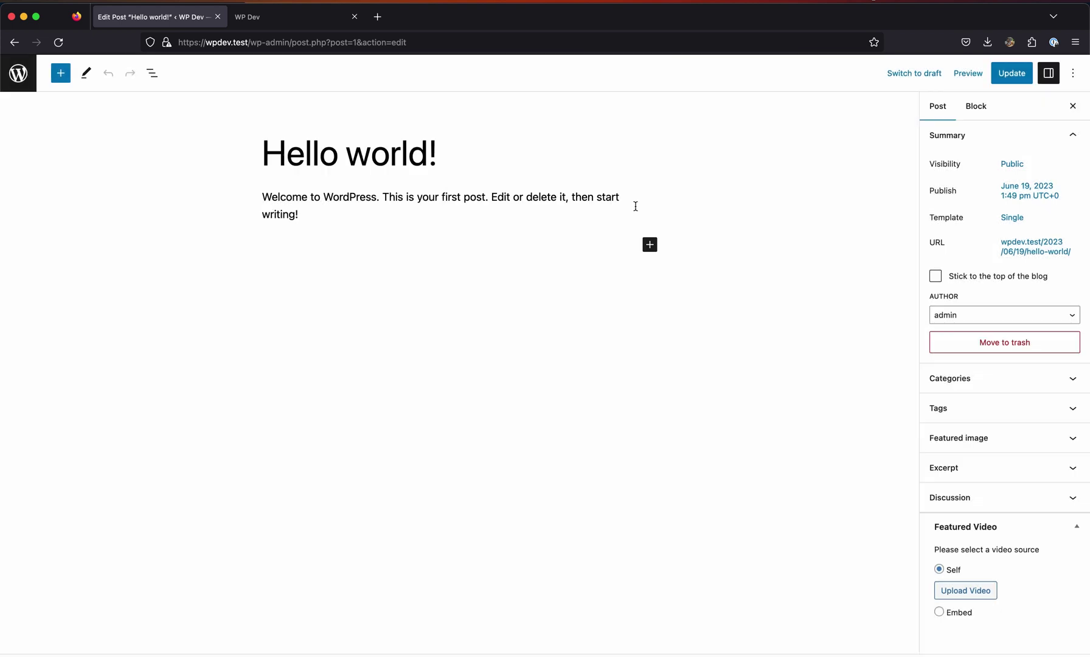
{"action": "left_click", "coordinate": [959, 612]}
{"action": "scroll", "coordinate": [997, 593], "scroll_direction": "down", "scroll_amount": 1}
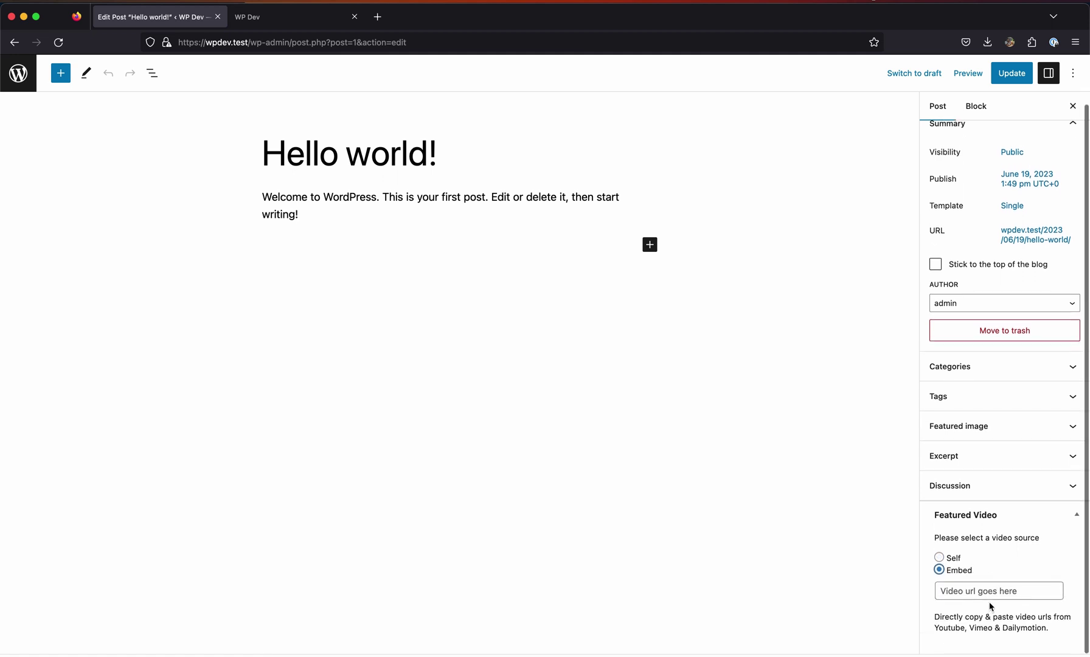
{"action": "left_click", "coordinate": [951, 558]}
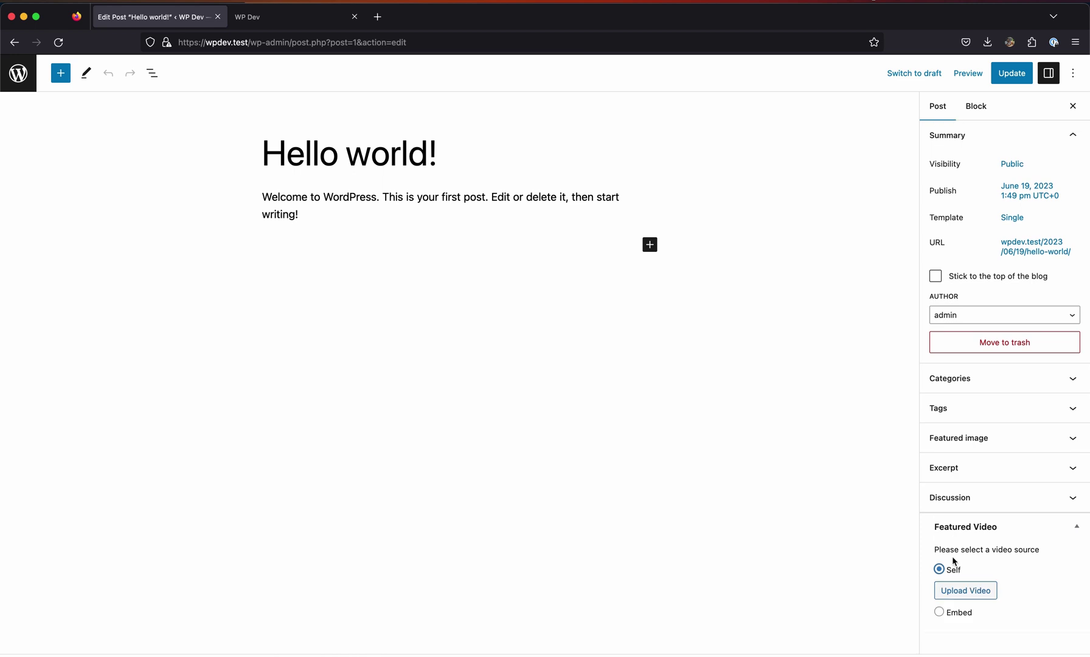
{"action": "left_click", "coordinate": [960, 591]}
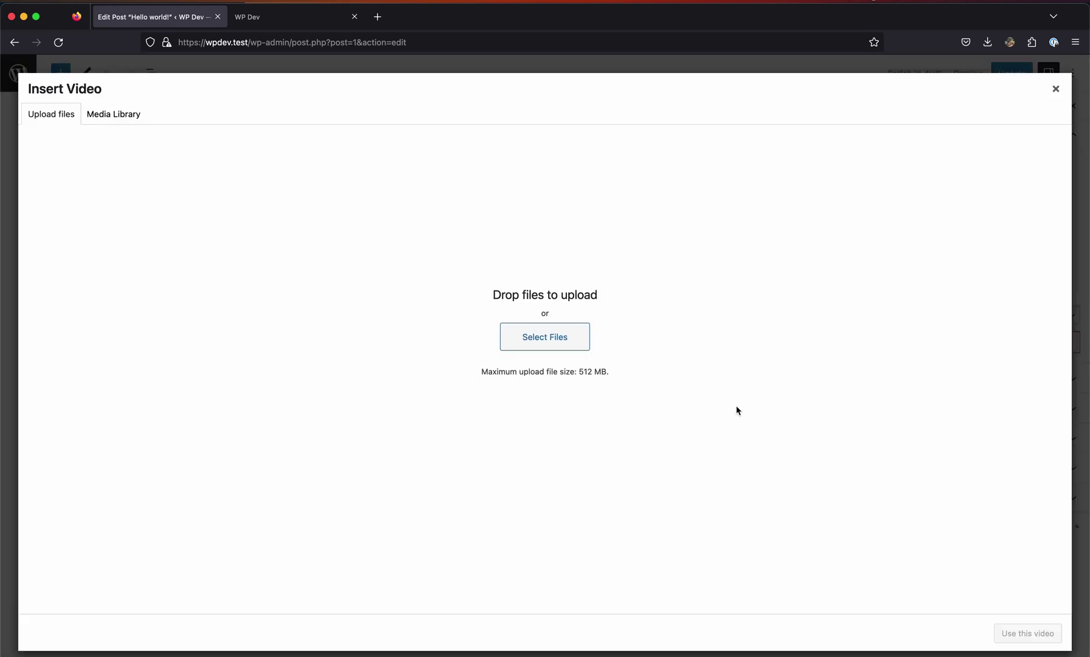
{"action": "left_click", "coordinate": [569, 339]}
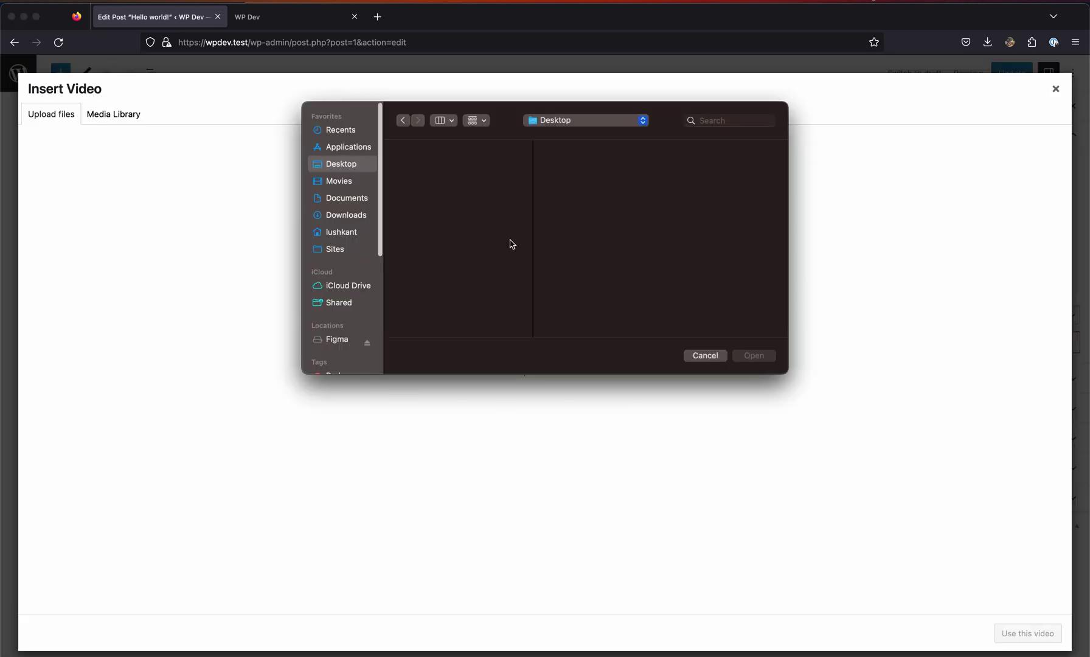
{"action": "left_click", "coordinate": [366, 216]}
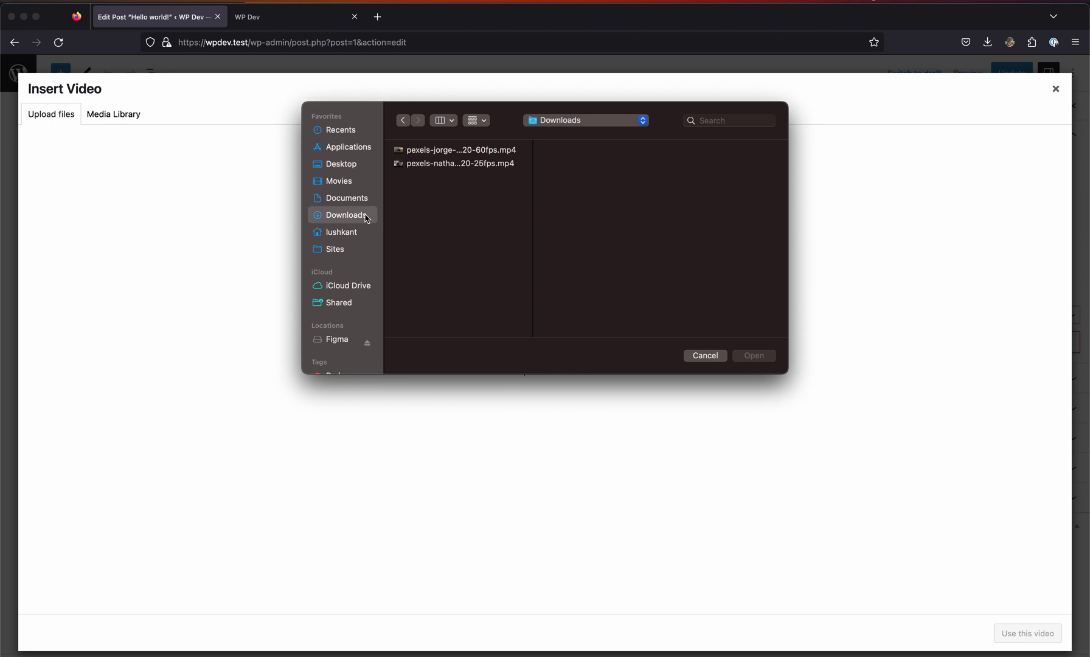
{"action": "double_click", "coordinate": [460, 164]}
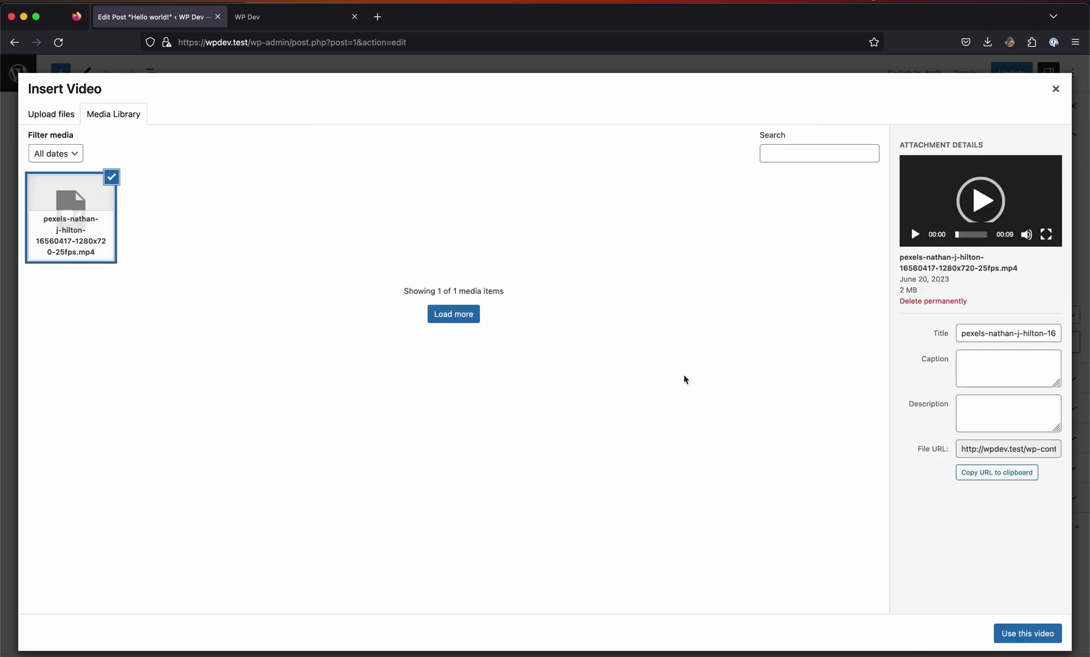
{"action": "left_click", "coordinate": [1033, 632]}
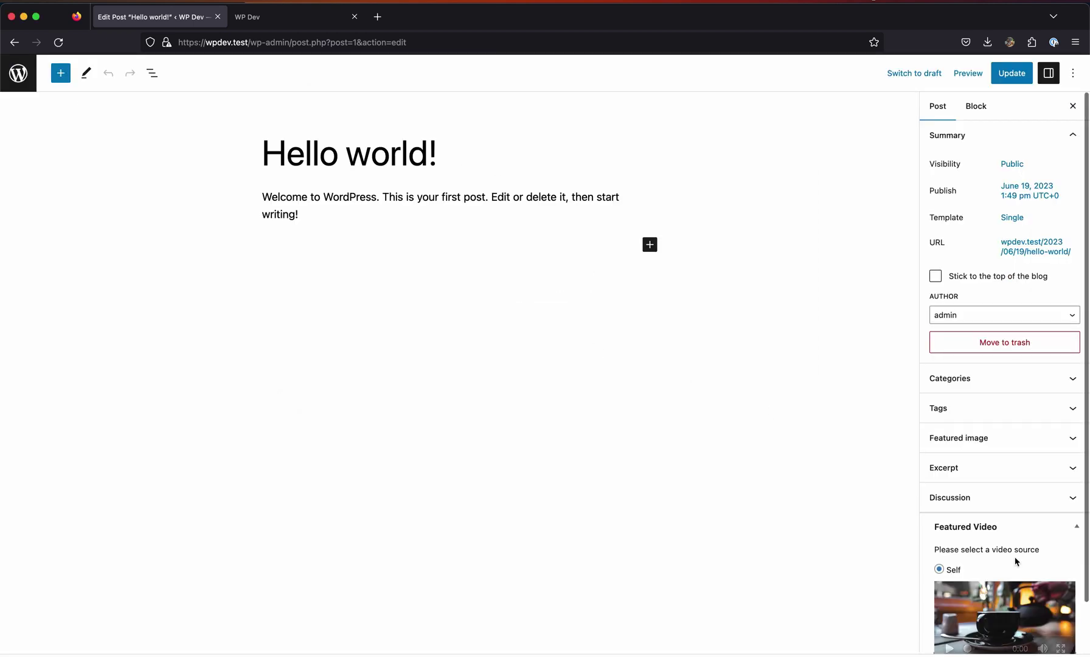
Step: Update the Hello world! post to save its new featured video
{"action": "scroll", "coordinate": [1017, 559], "scroll_direction": "down", "scroll_amount": 2}
{"action": "scroll", "coordinate": [1014, 551], "scroll_direction": "up", "scroll_amount": 2}
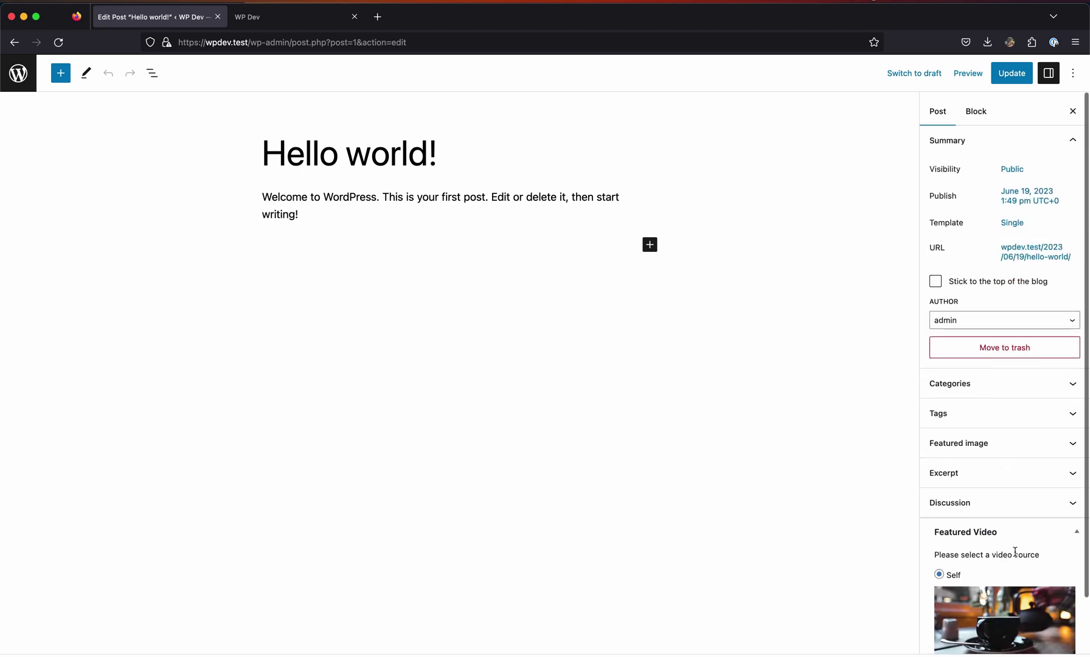
{"action": "left_click", "coordinate": [1015, 73]}
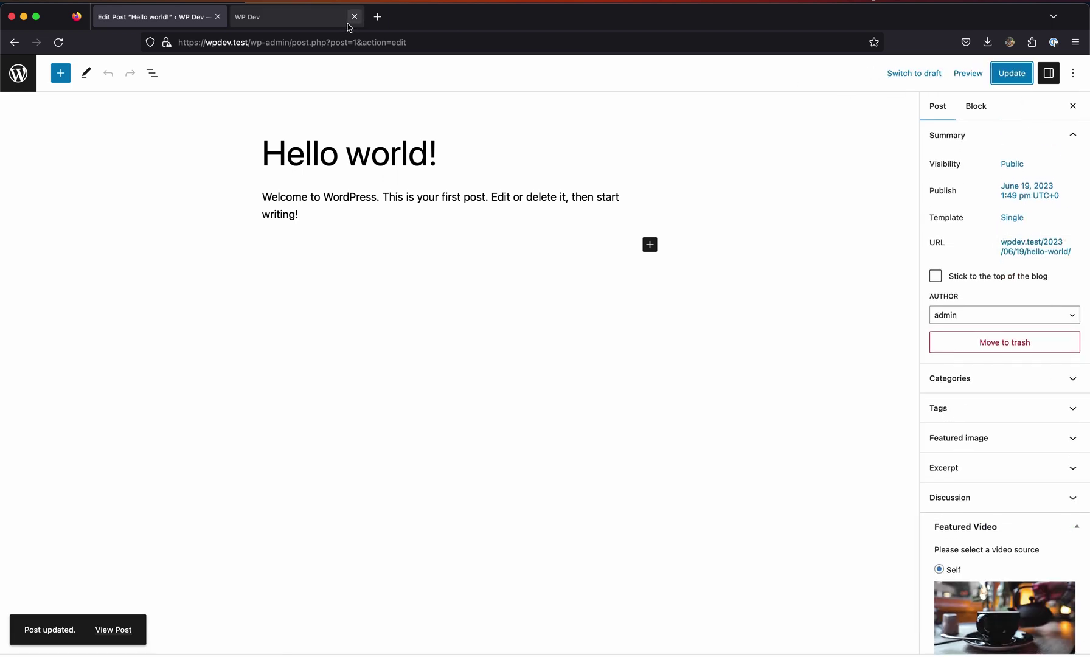
Step: Reload the front page and open the Hello world! post page to check the featured video
{"action": "left_click", "coordinate": [320, 26]}
{"action": "key", "text": "super+r"}
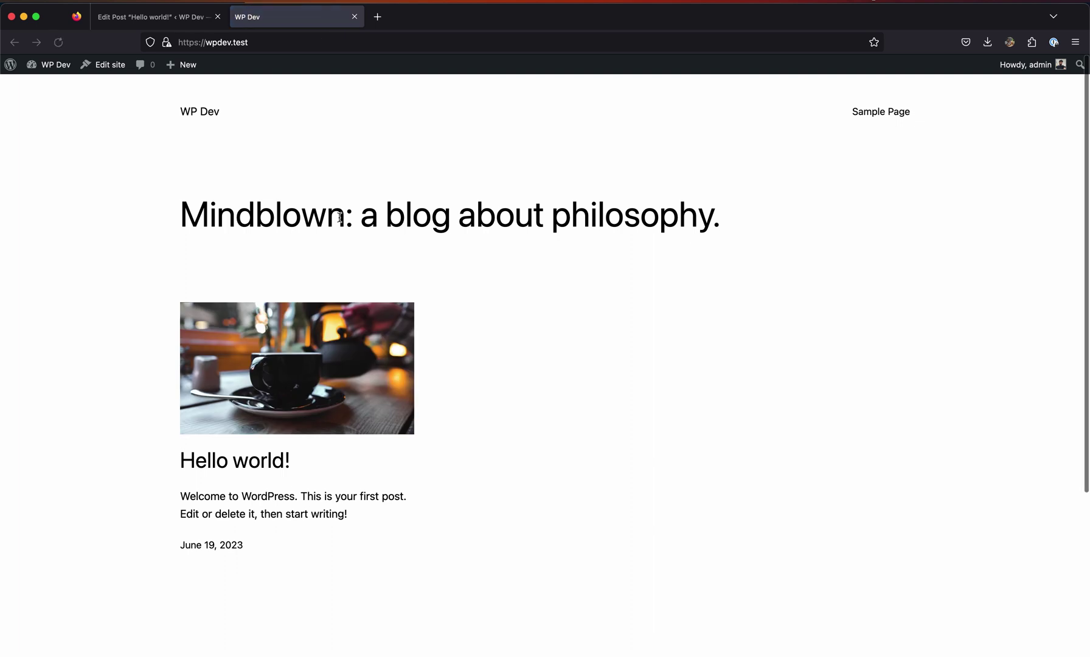
{"action": "scroll", "coordinate": [275, 362], "scroll_direction": "down", "scroll_amount": 3}
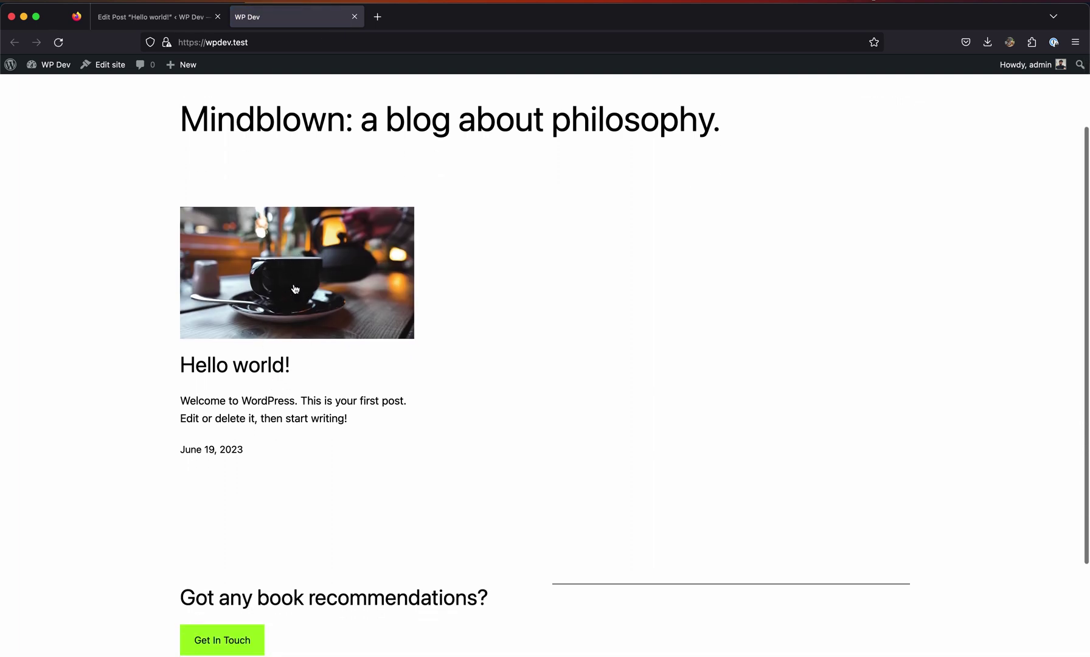
{"action": "left_click", "coordinate": [251, 364]}
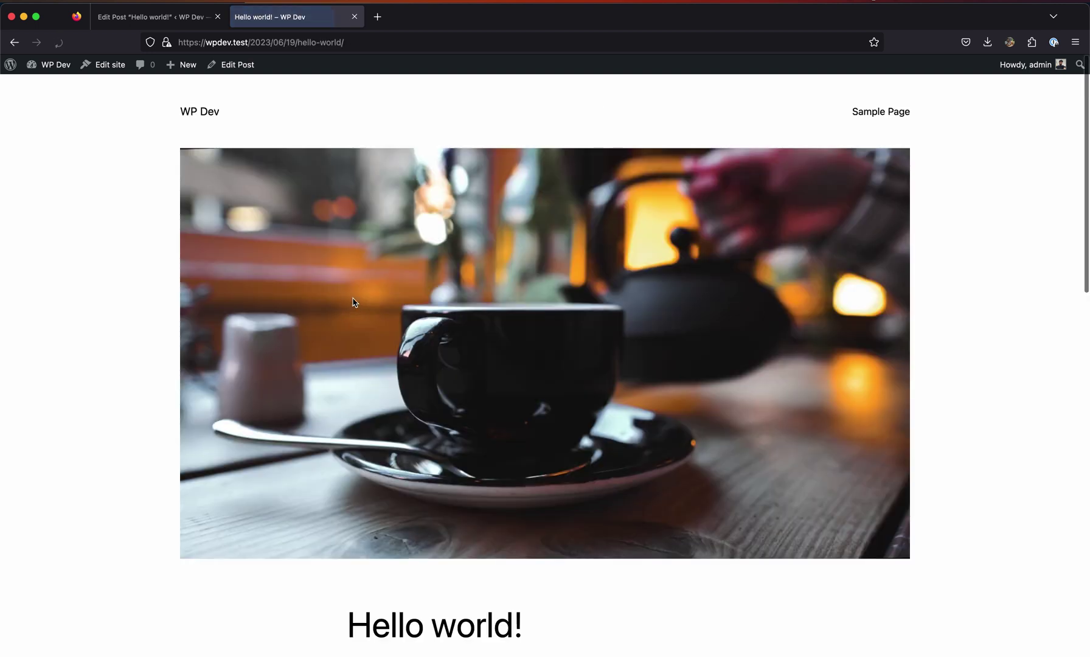
{"action": "scroll", "coordinate": [407, 341], "scroll_direction": "down", "scroll_amount": 4}
{"action": "scroll", "coordinate": [407, 341], "scroll_direction": "up", "scroll_amount": 4}
{"action": "scroll", "coordinate": [499, 383], "scroll_direction": "down", "scroll_amount": 3}
{"action": "scroll", "coordinate": [498, 383], "scroll_direction": "up", "scroll_amount": 3}
Step: Leave the editor and open the Controls tab of the Really Simple Featured Video settings
{"action": "left_click", "coordinate": [163, 19]}
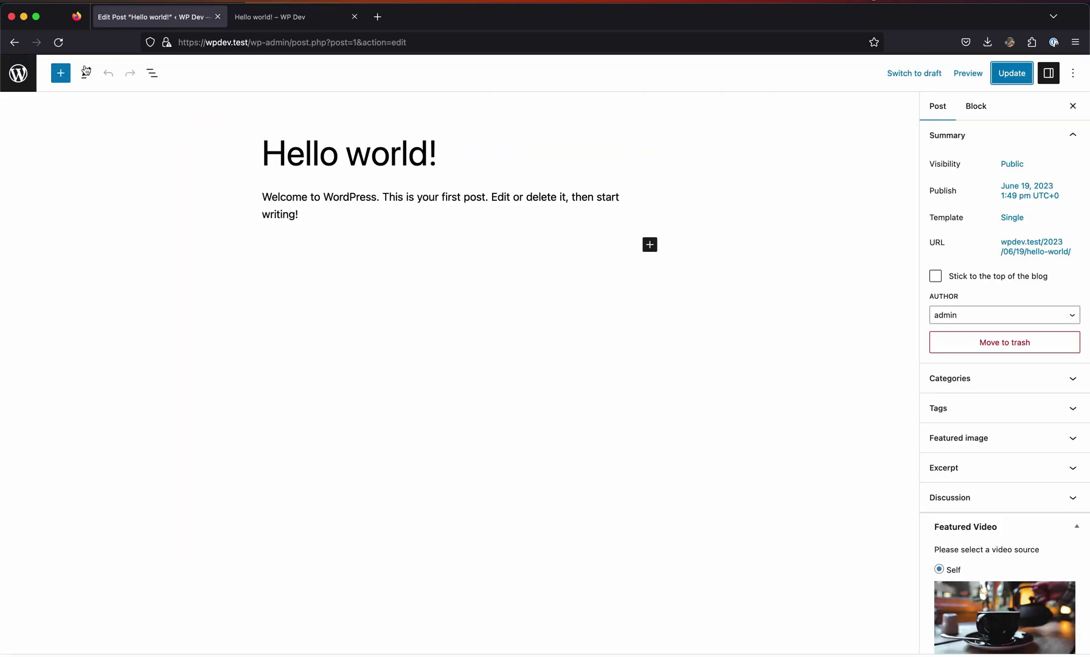
{"action": "left_click", "coordinate": [18, 73]}
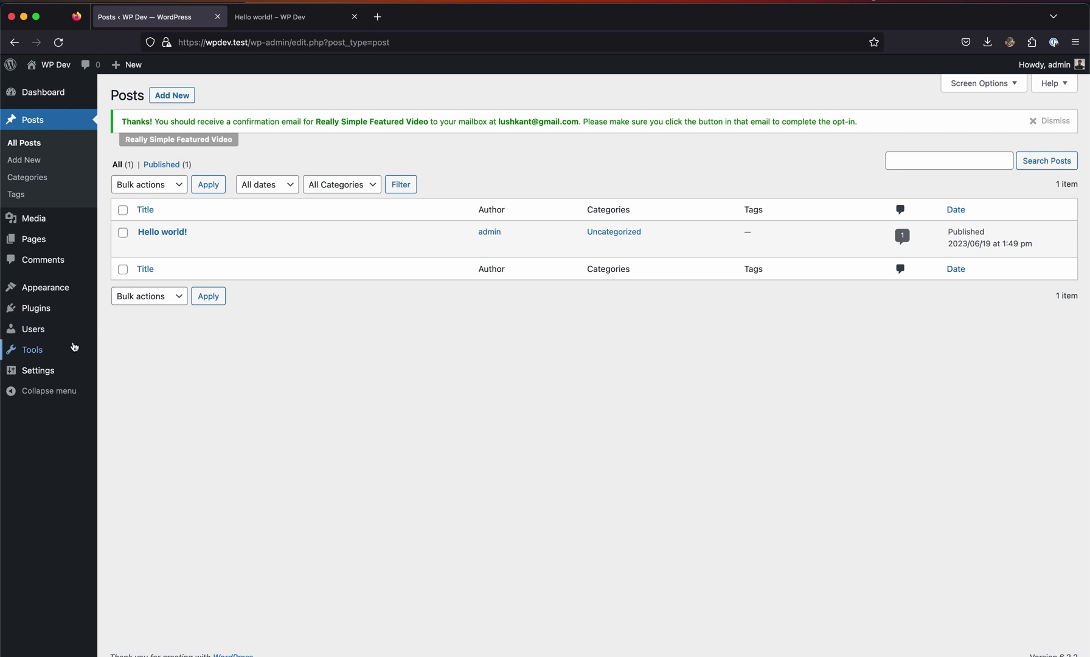
{"action": "mouse_move", "coordinate": [71, 370]}
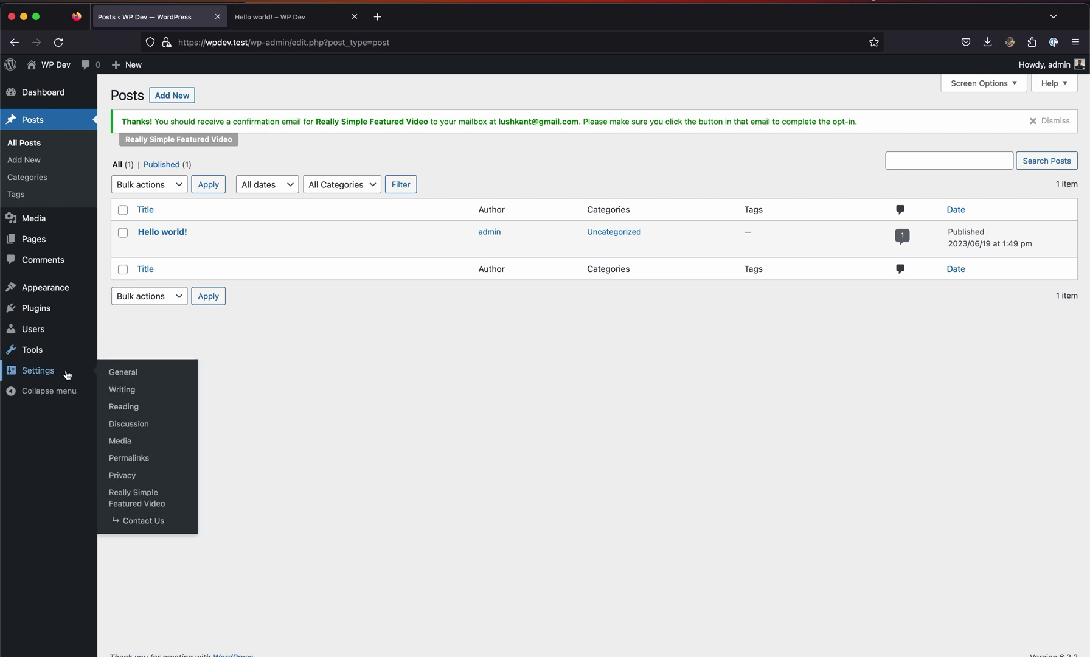
{"action": "left_click", "coordinate": [135, 495]}
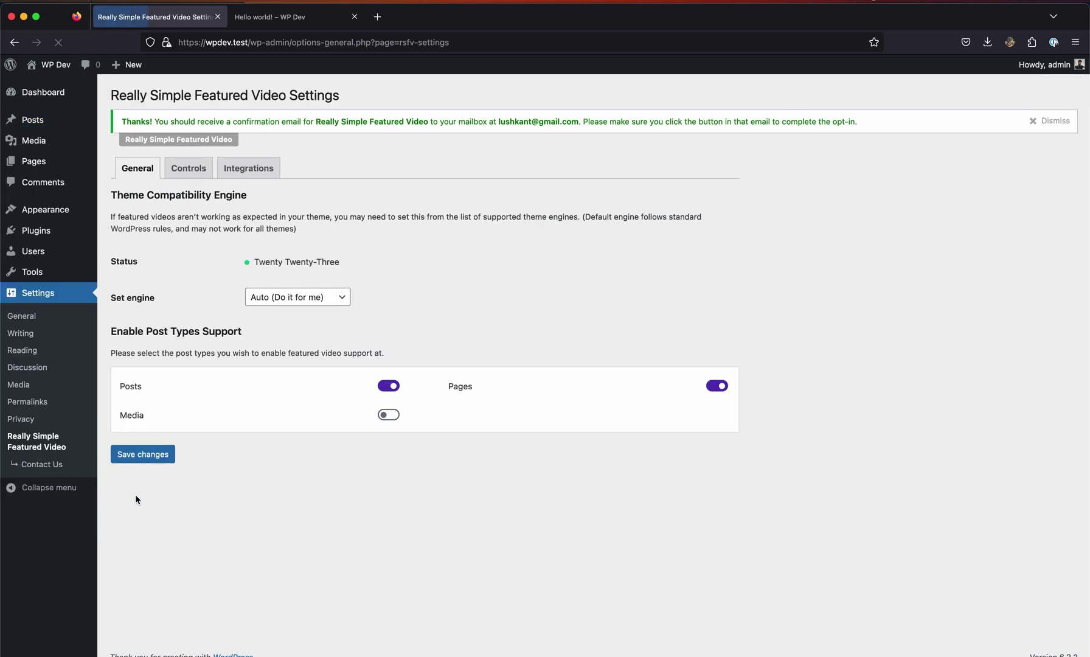
{"action": "left_click", "coordinate": [181, 180]}
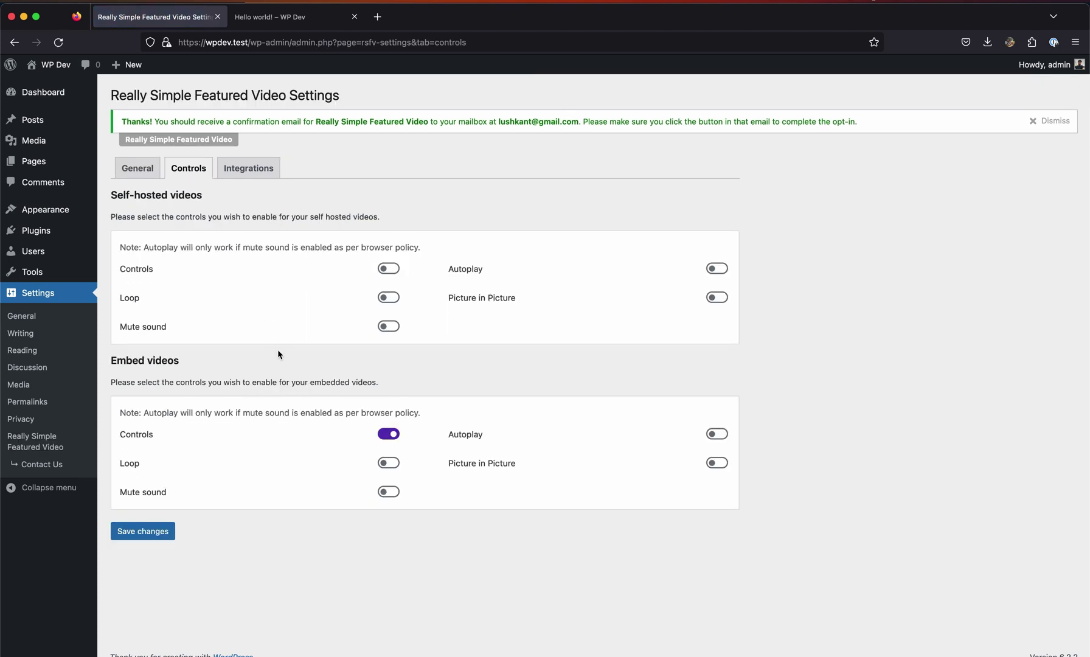
Step: Turn on controls, autoplay and mute for self-hosted videos, and autoplay and mute for embeds
{"action": "left_click", "coordinate": [379, 268]}
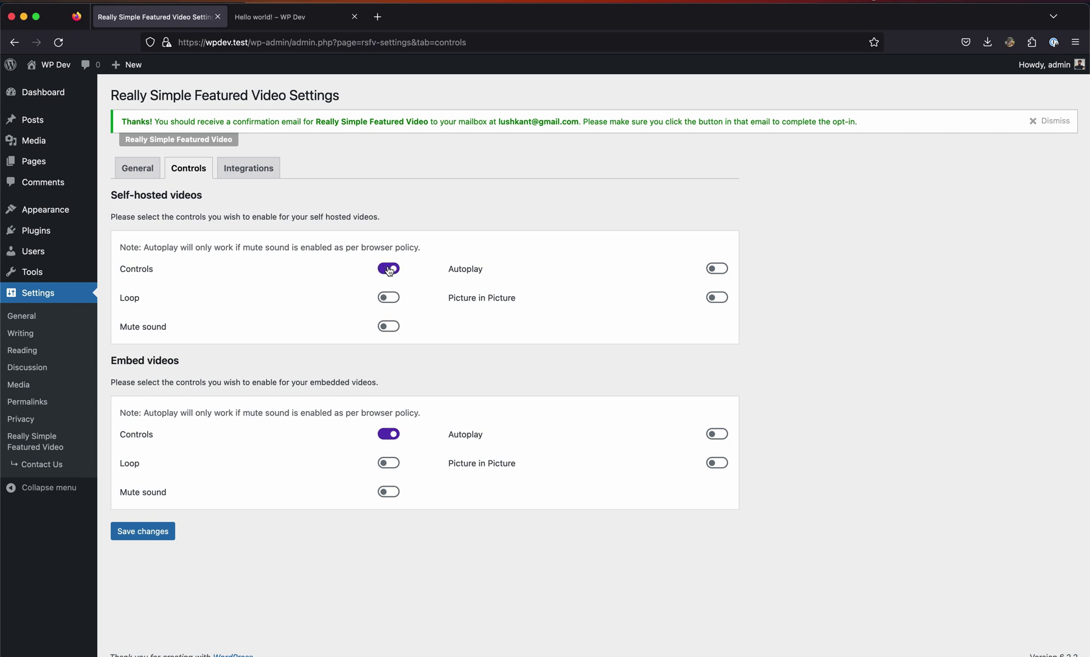
{"action": "left_click", "coordinate": [721, 274]}
{"action": "left_click", "coordinate": [389, 328]}
{"action": "left_click", "coordinate": [720, 438]}
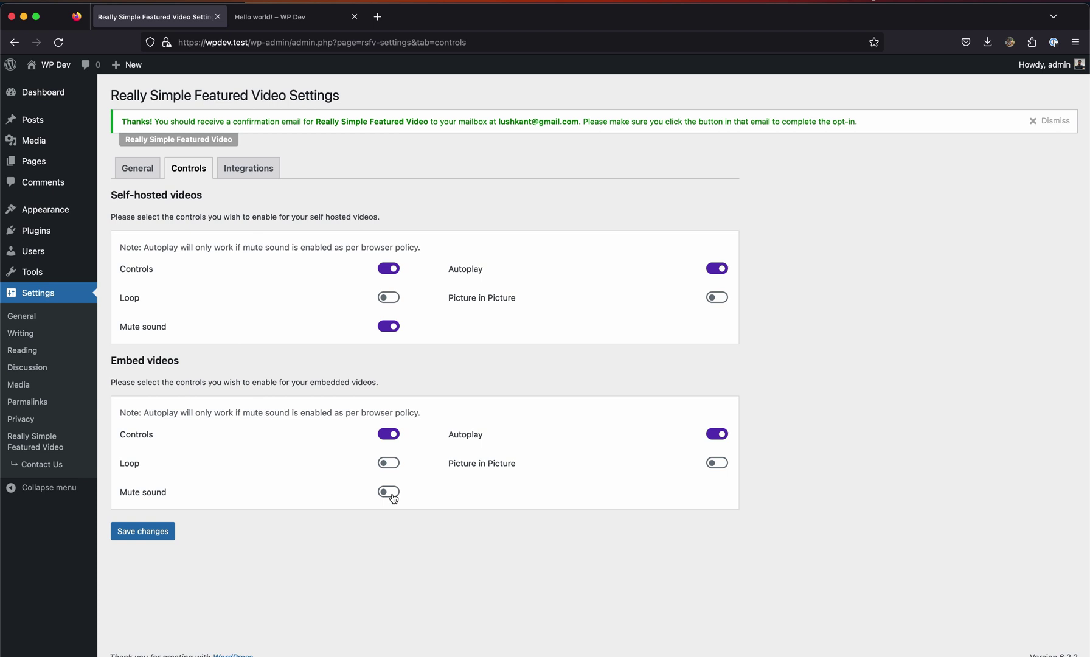
{"action": "left_click", "coordinate": [389, 492]}
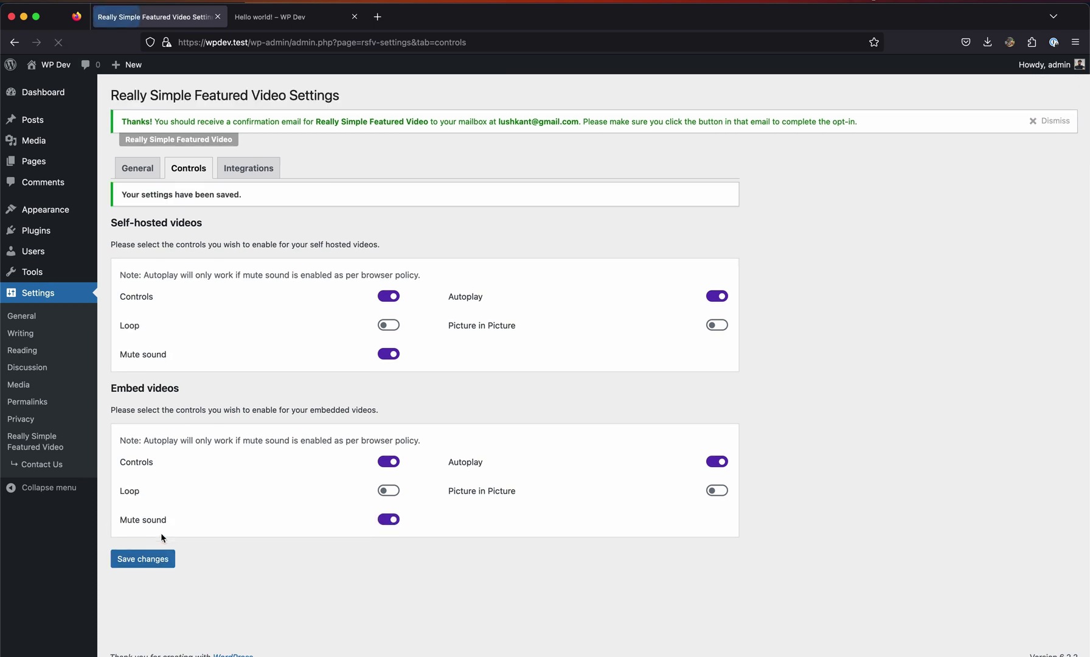
Step: Reload the Hello world! post page to check the muted autoplay, then return to the Dashboard
{"action": "left_click", "coordinate": [279, 22]}
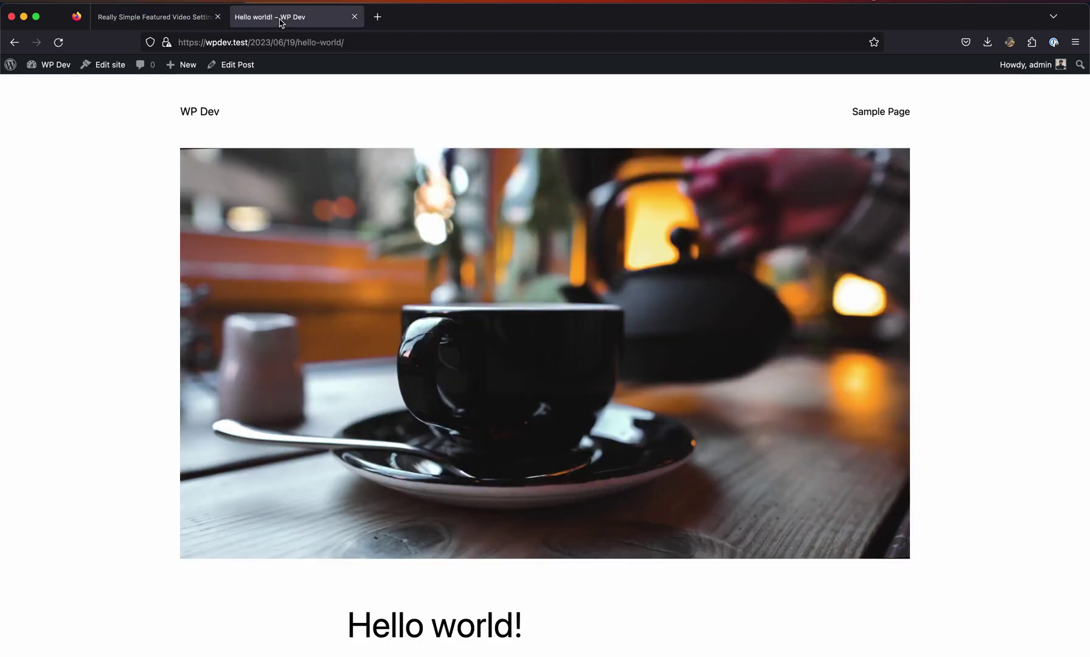
{"action": "key", "text": "super+r"}
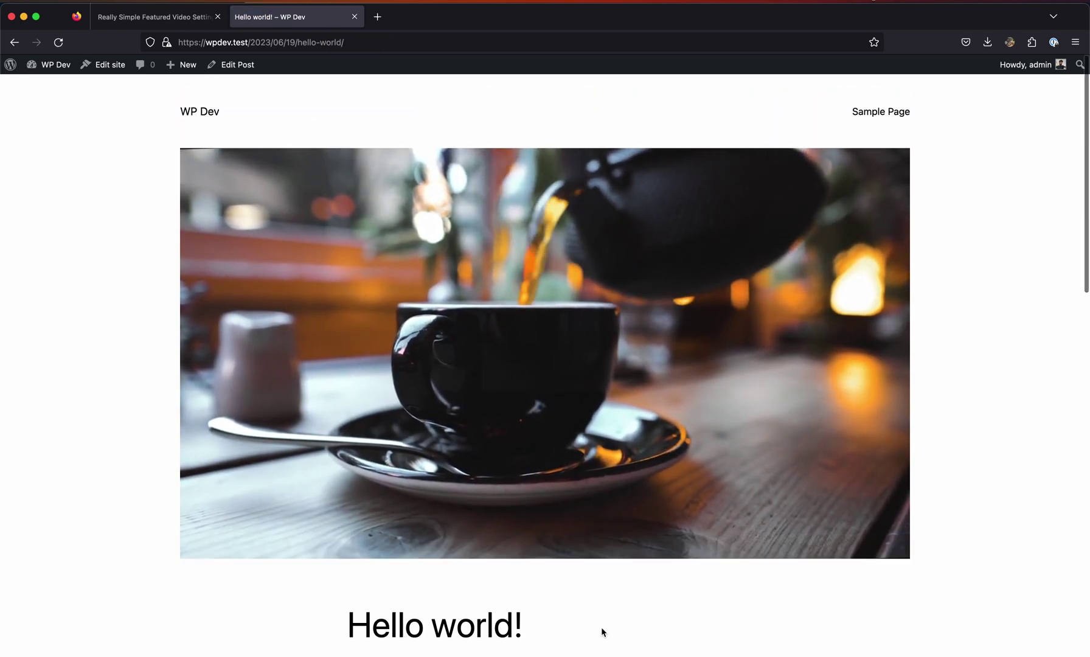
{"action": "scroll", "coordinate": [603, 629], "scroll_direction": "down", "scroll_amount": 3}
{"action": "scroll", "coordinate": [605, 629], "scroll_direction": "down", "scroll_amount": 3}
{"action": "scroll", "coordinate": [557, 421], "scroll_direction": "up", "scroll_amount": 6}
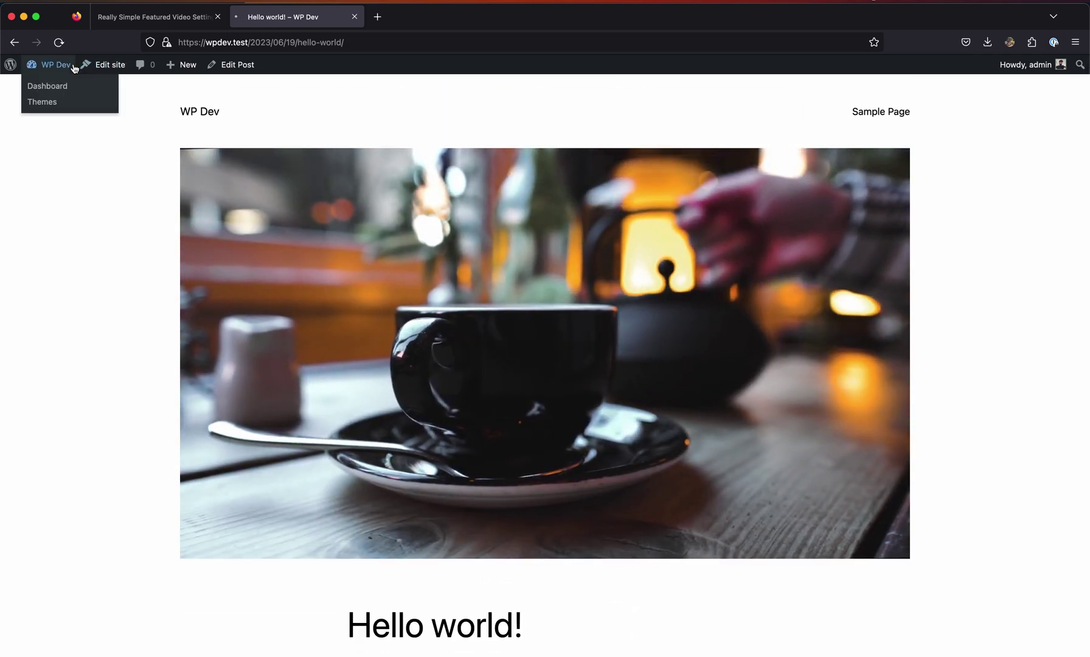
{"action": "left_click", "coordinate": [74, 65]}
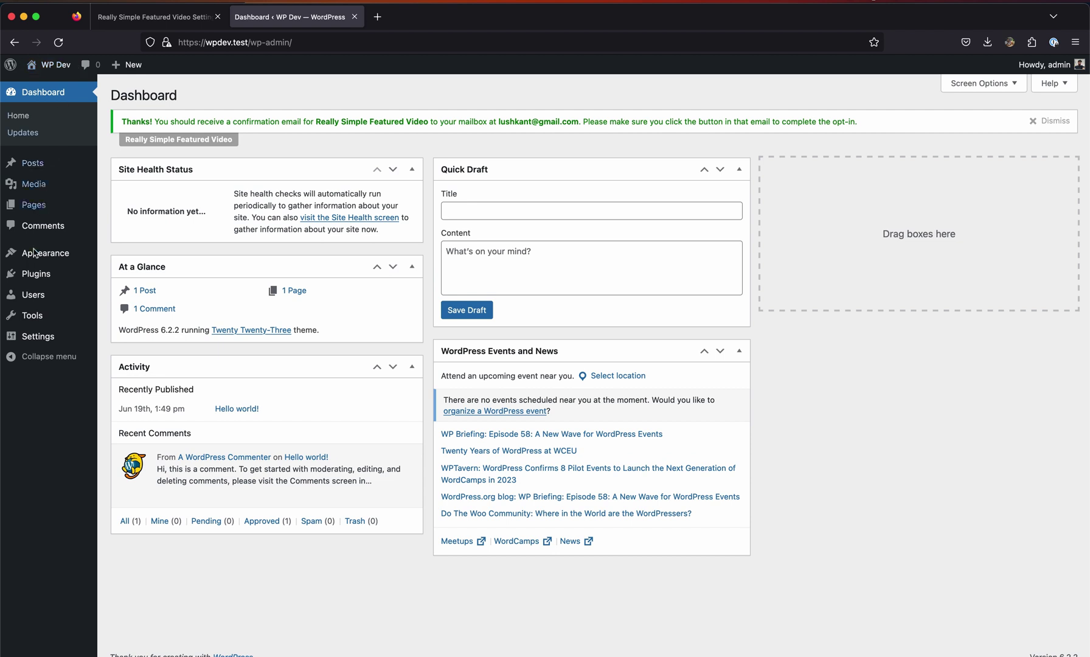
Step: From Appearance > Themes, where Twenty Twenty-Three is active, go to the Add New Theme page
{"action": "left_click", "coordinate": [36, 258]}
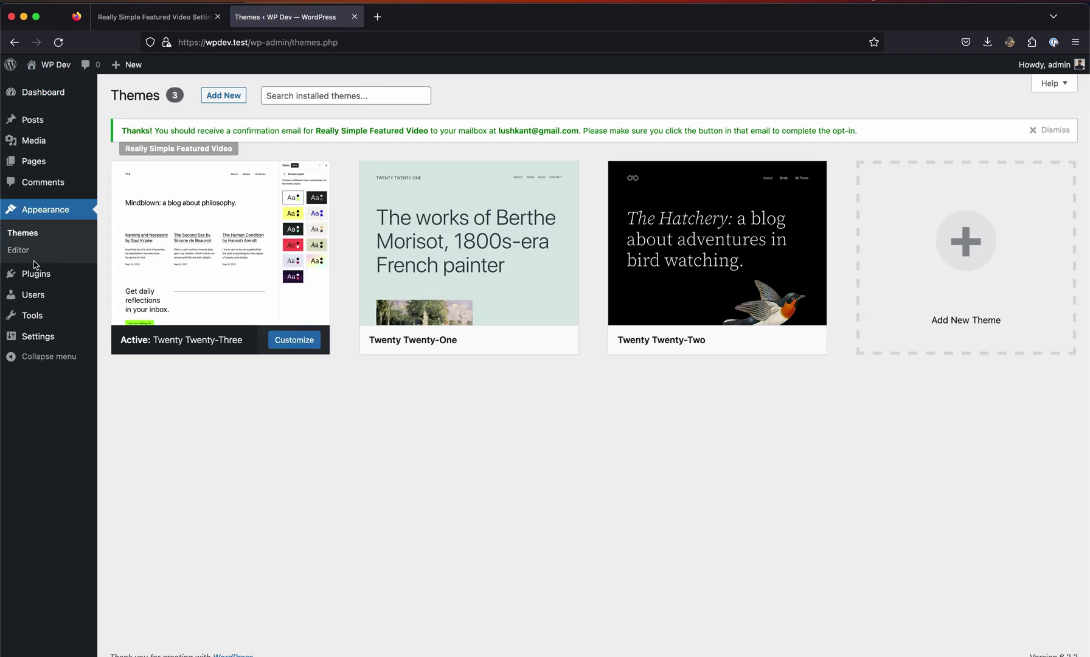
{"action": "mouse_move", "coordinate": [205, 248]}
{"action": "left_click", "coordinate": [895, 231]}
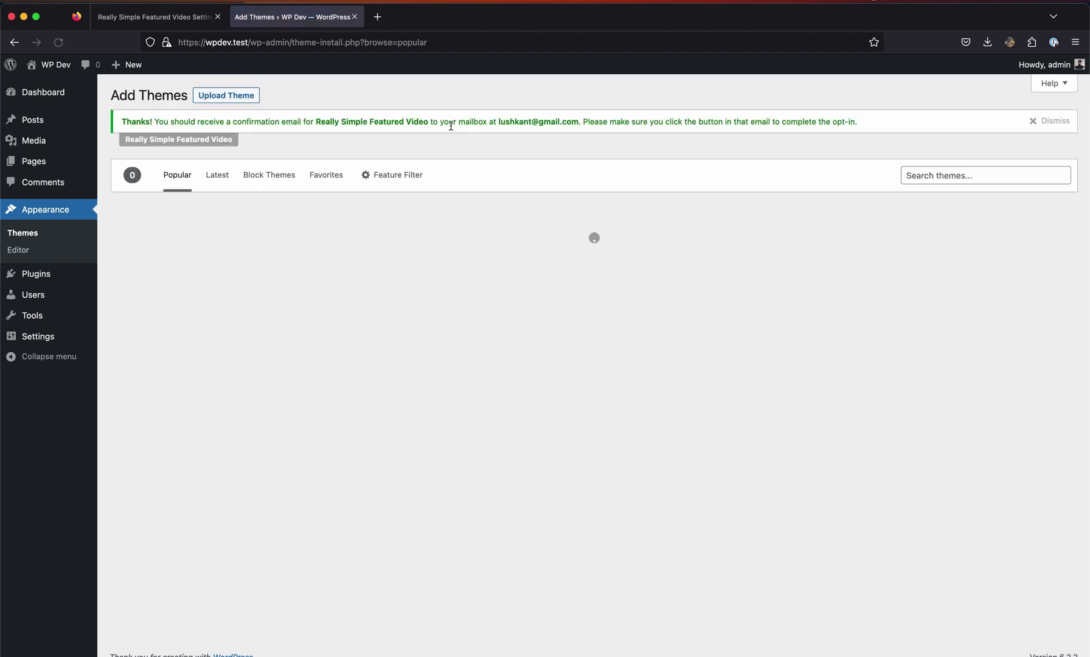
Step: Install Twenty Twenty from Add Themes, then activate it under Appearance > Themes
{"action": "left_click", "coordinate": [920, 174]}
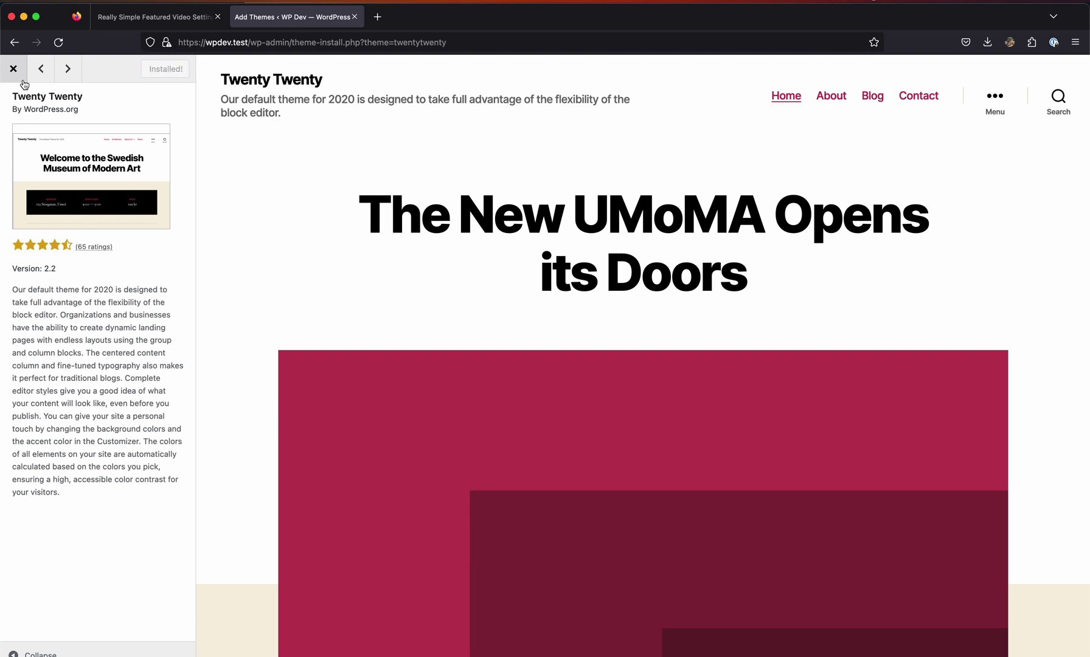
{"action": "left_click", "coordinate": [23, 81]}
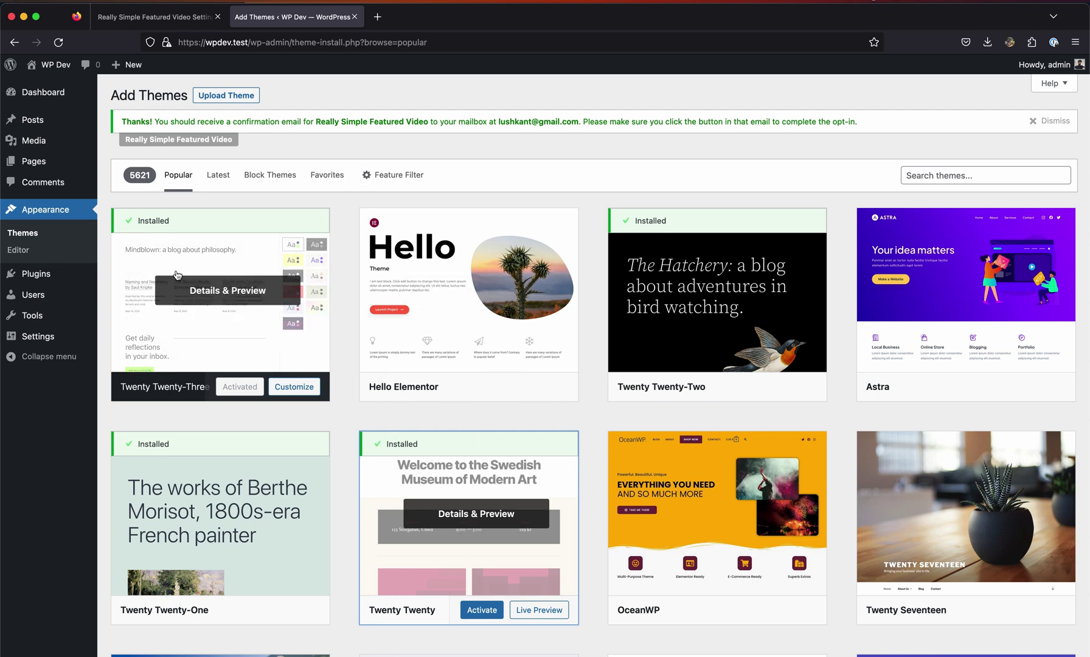
{"action": "left_click", "coordinate": [73, 215]}
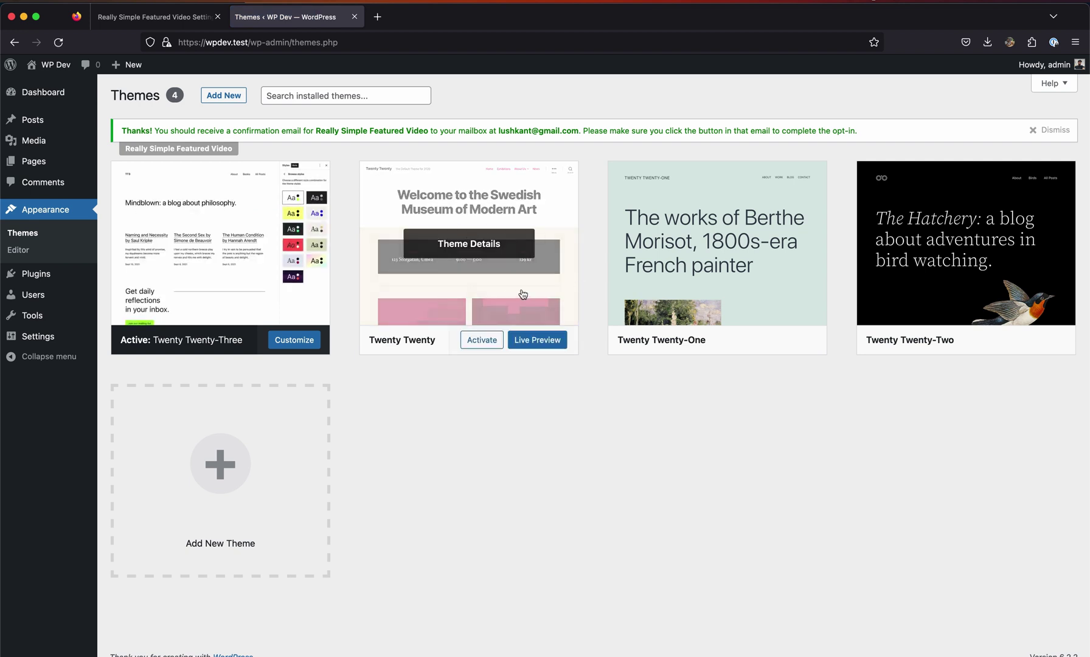
{"action": "left_click", "coordinate": [482, 340]}
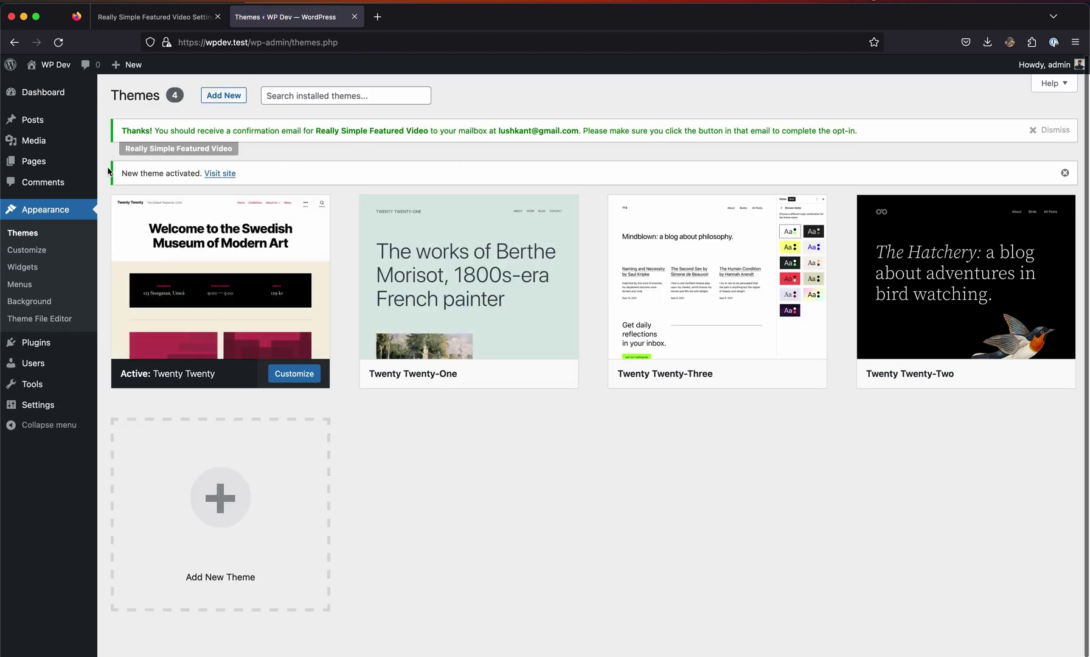
Step: From the Posts screen, open the site's front page in a new tab
{"action": "left_click", "coordinate": [33, 119]}
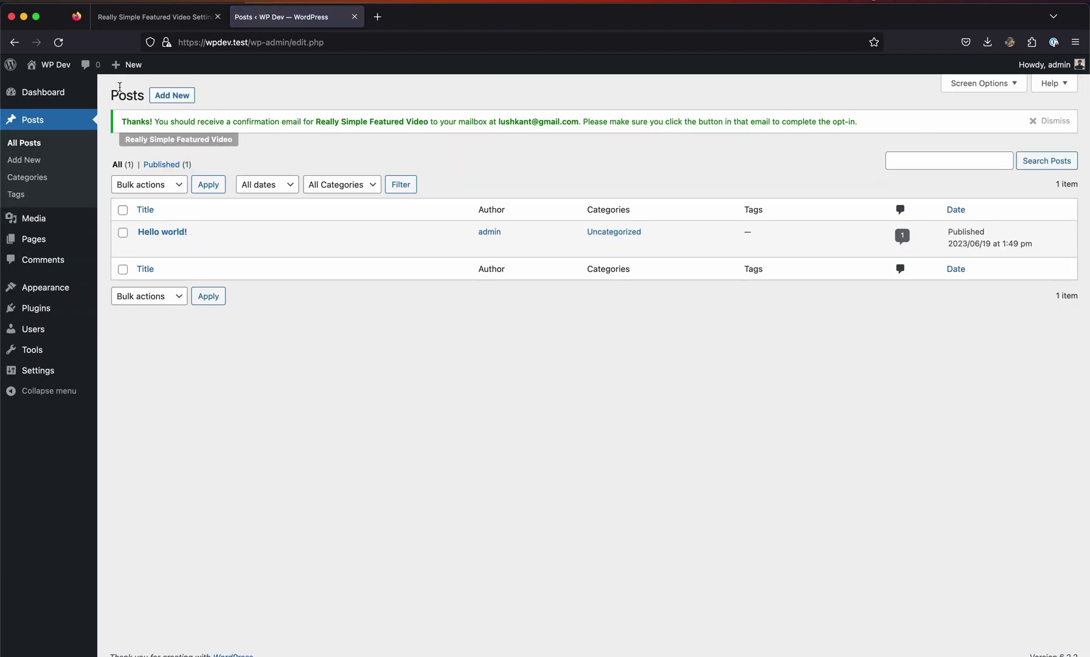
{"action": "right_click", "coordinate": [60, 65]}
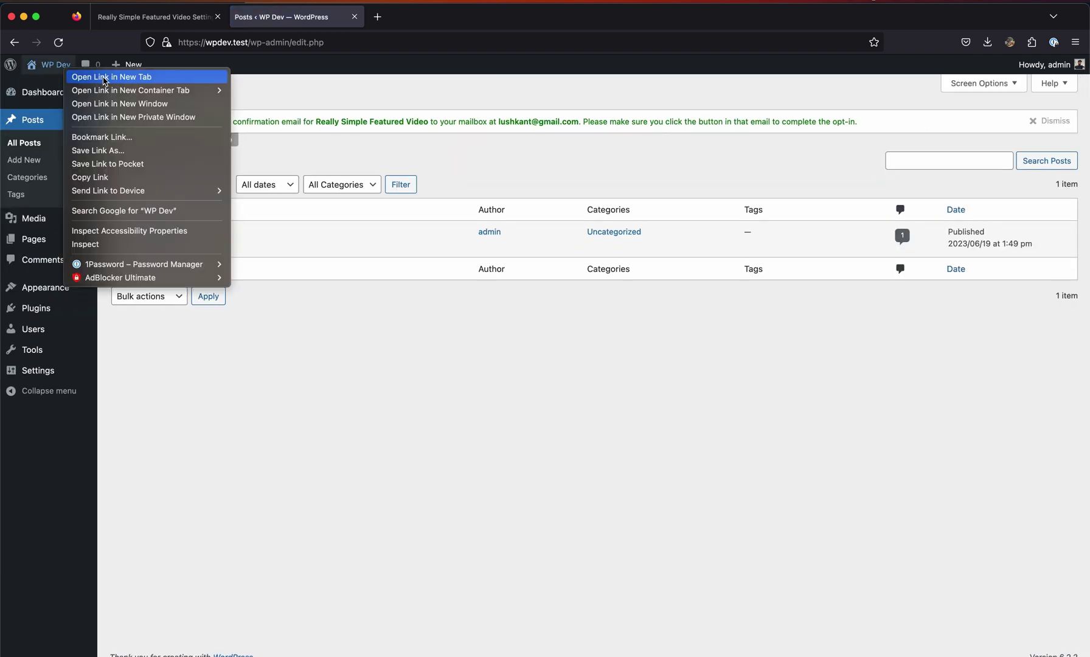
{"action": "left_click", "coordinate": [101, 74]}
{"action": "left_click", "coordinate": [401, 17]}
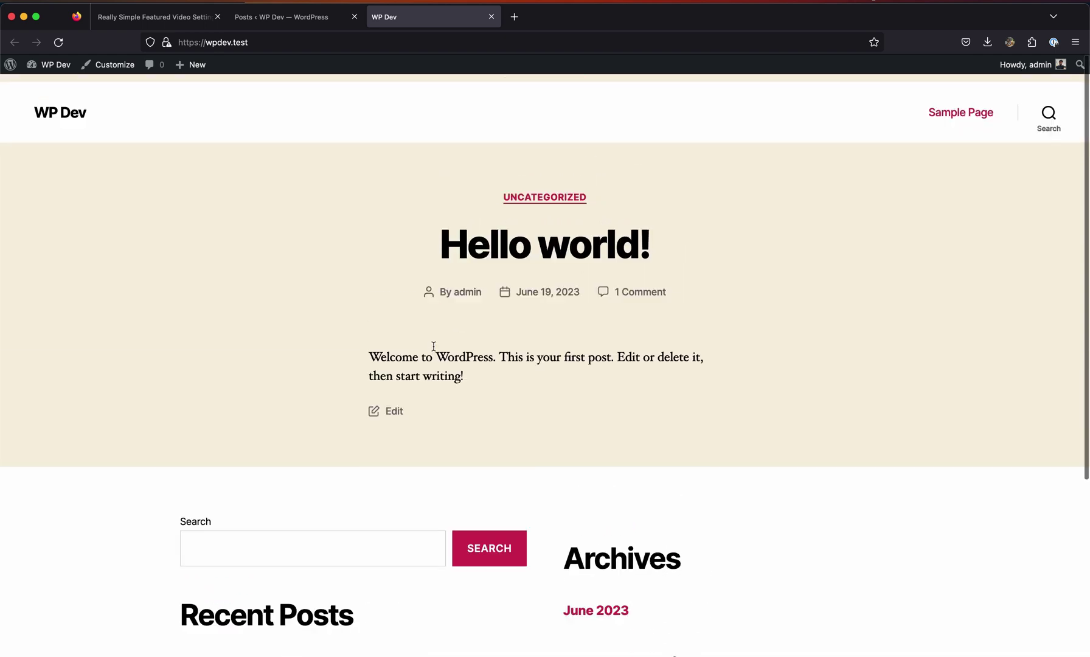
Step: Open the Hello world! post on the live site and launch Edit Post
{"action": "scroll", "coordinate": [462, 317], "scroll_direction": "down", "scroll_amount": 1}
{"action": "left_click", "coordinate": [552, 245]}
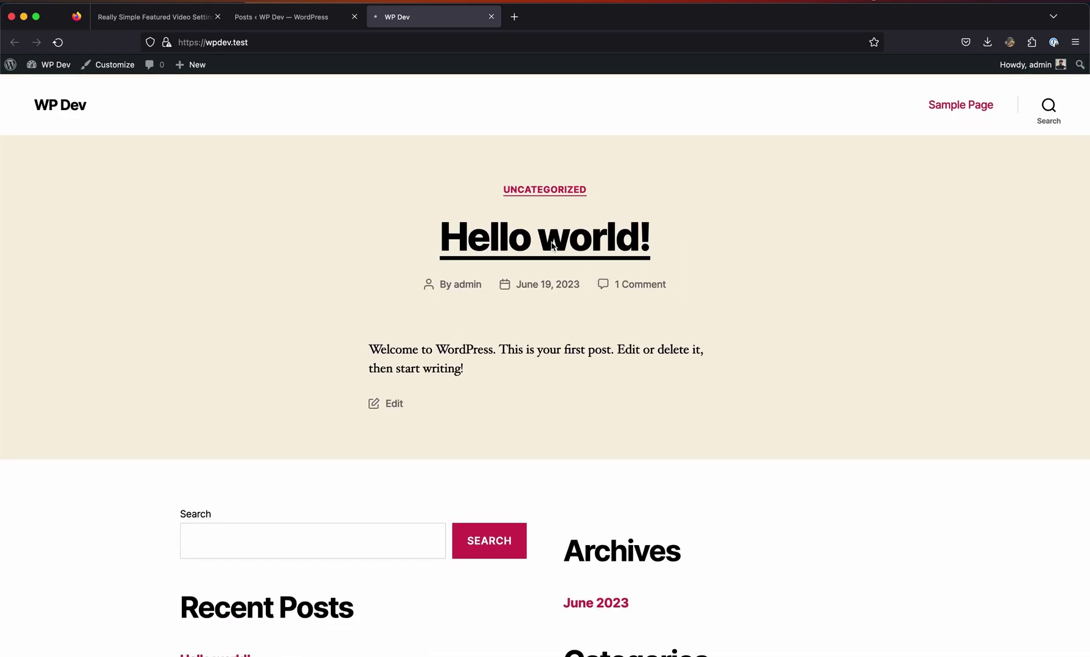
{"action": "scroll", "coordinate": [500, 343], "scroll_direction": "down", "scroll_amount": 10}
{"action": "scroll", "coordinate": [500, 343], "scroll_direction": "up", "scroll_amount": 15}
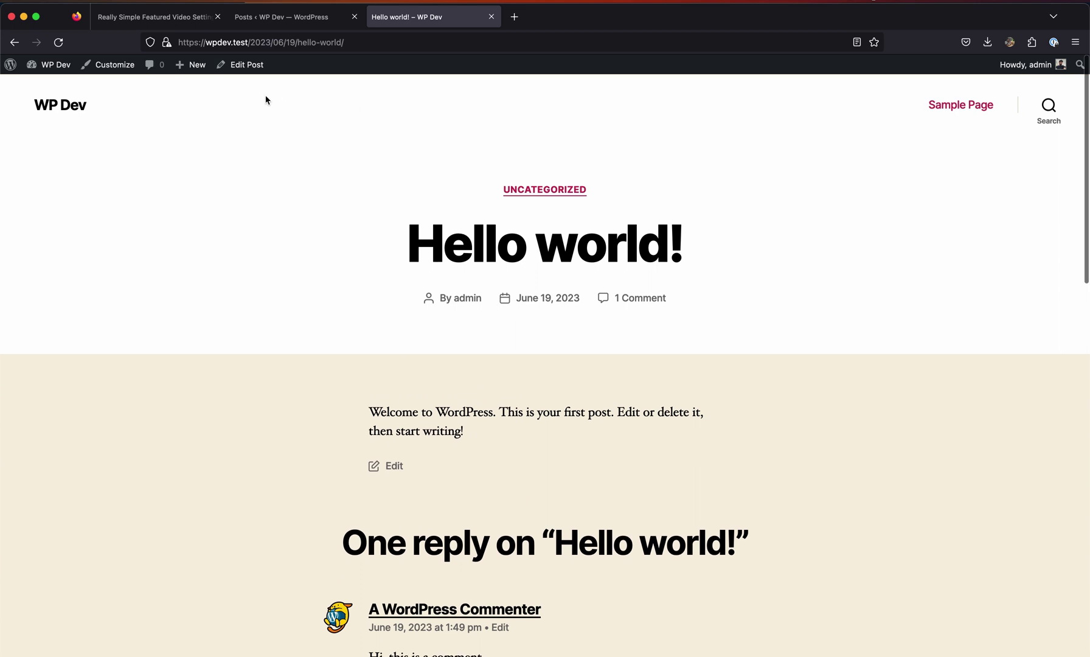
{"action": "left_click", "coordinate": [247, 64]}
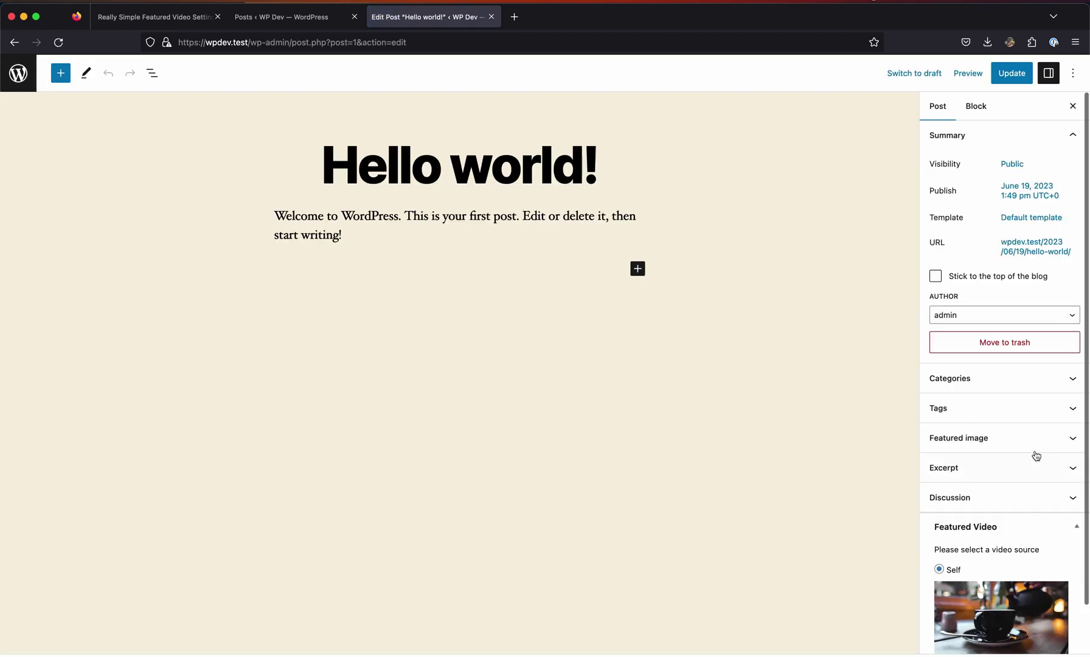
Step: Expand Featured image, open the empty media picker, cancel file upload, and start a new tab
{"action": "scroll", "coordinate": [1033, 455], "scroll_direction": "down", "scroll_amount": 1}
{"action": "left_click", "coordinate": [1015, 433]}
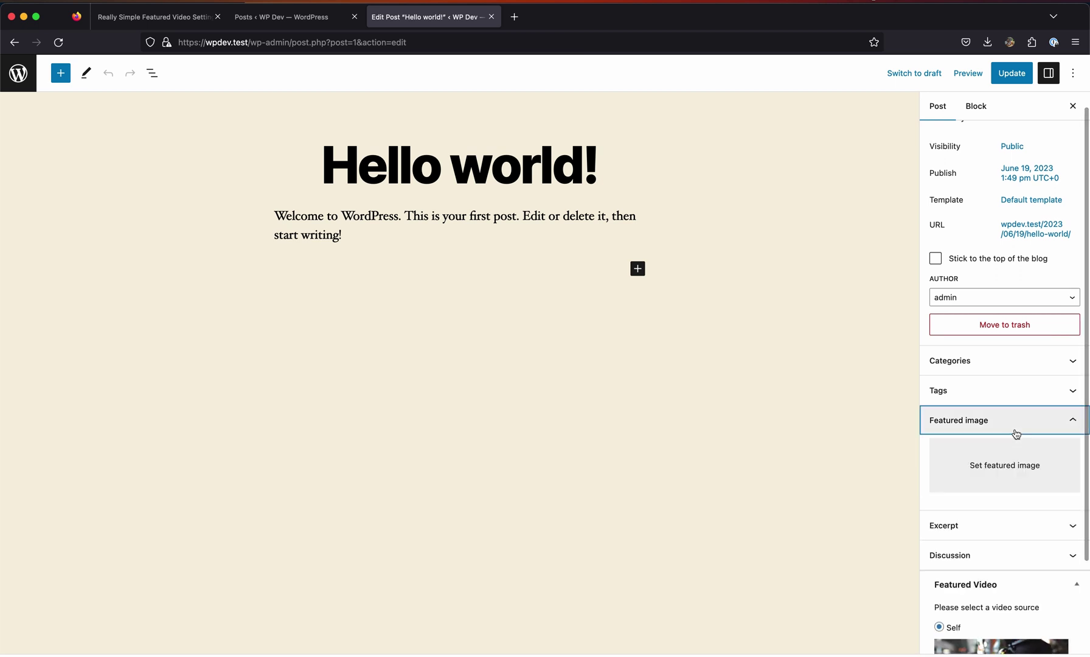
{"action": "left_click", "coordinate": [1016, 478]}
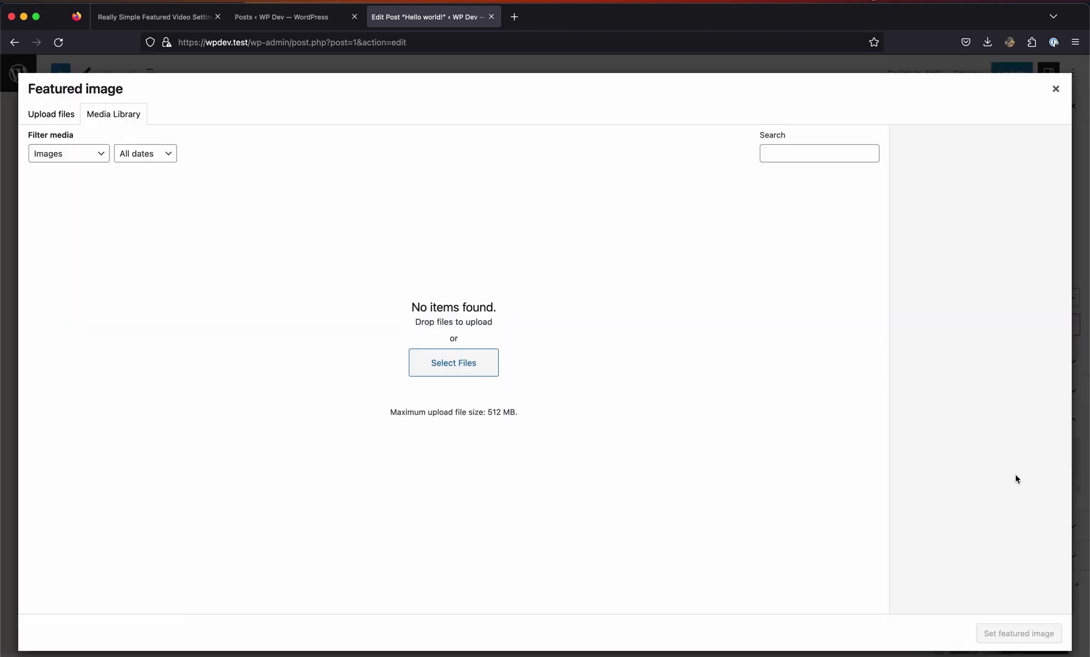
{"action": "left_click", "coordinate": [452, 365]}
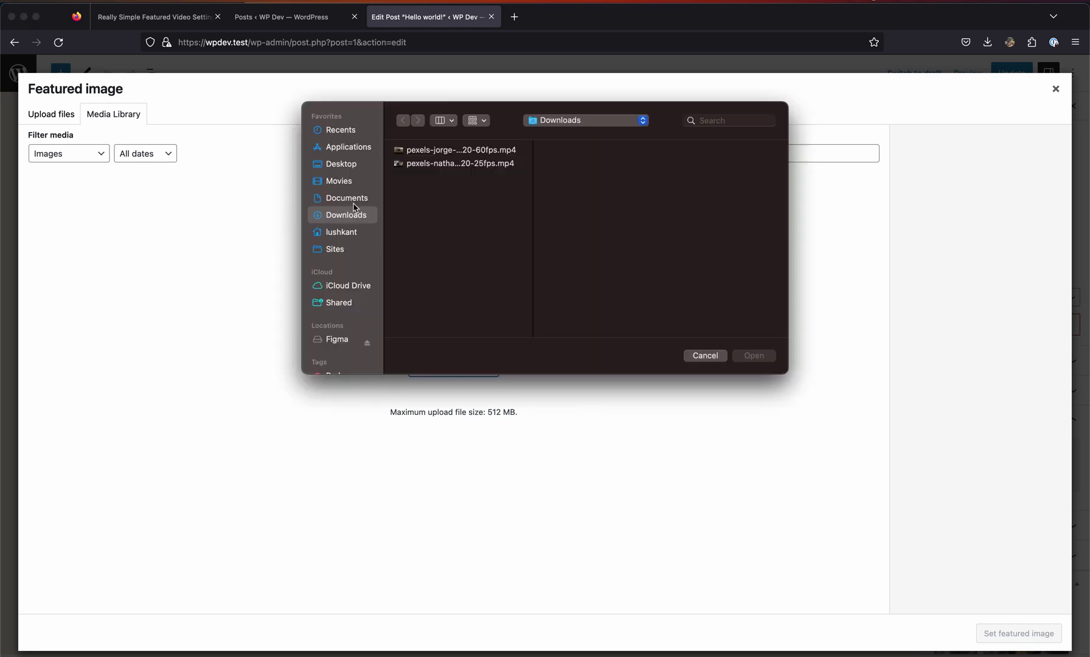
{"action": "left_click", "coordinate": [705, 356]}
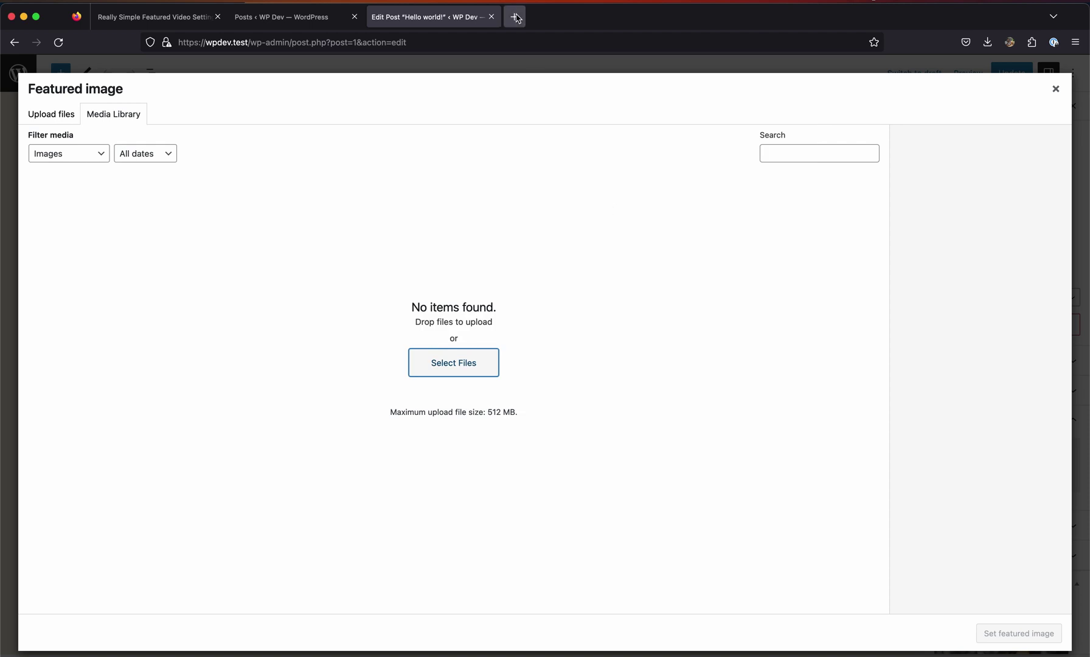
{"action": "left_click", "coordinate": [515, 16]}
Step: Go to Pexels photos and download the cyclist-and-turquoise-van photo, then close the tab
{"action": "type", "text": "pexels"}
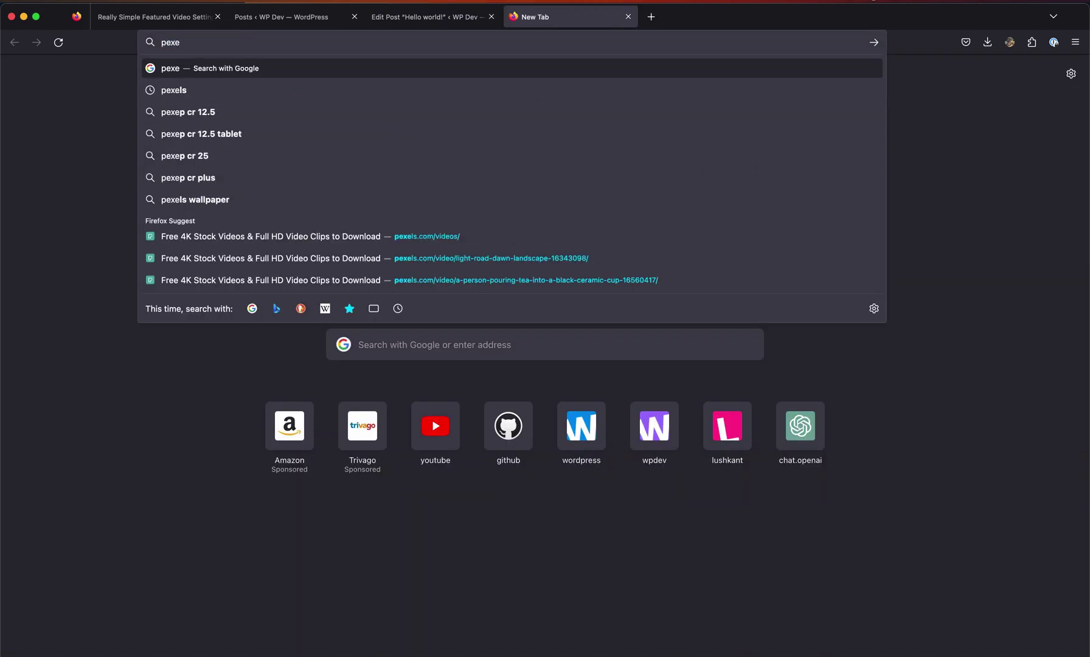
{"action": "left_click", "coordinate": [430, 236]}
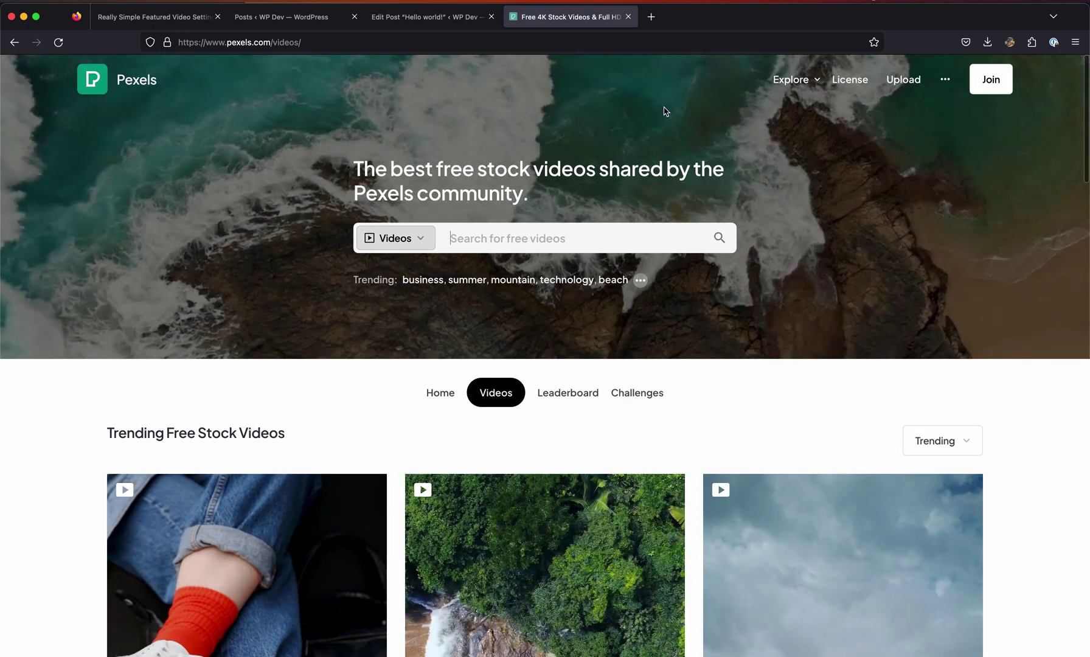
{"action": "left_click", "coordinate": [440, 392]}
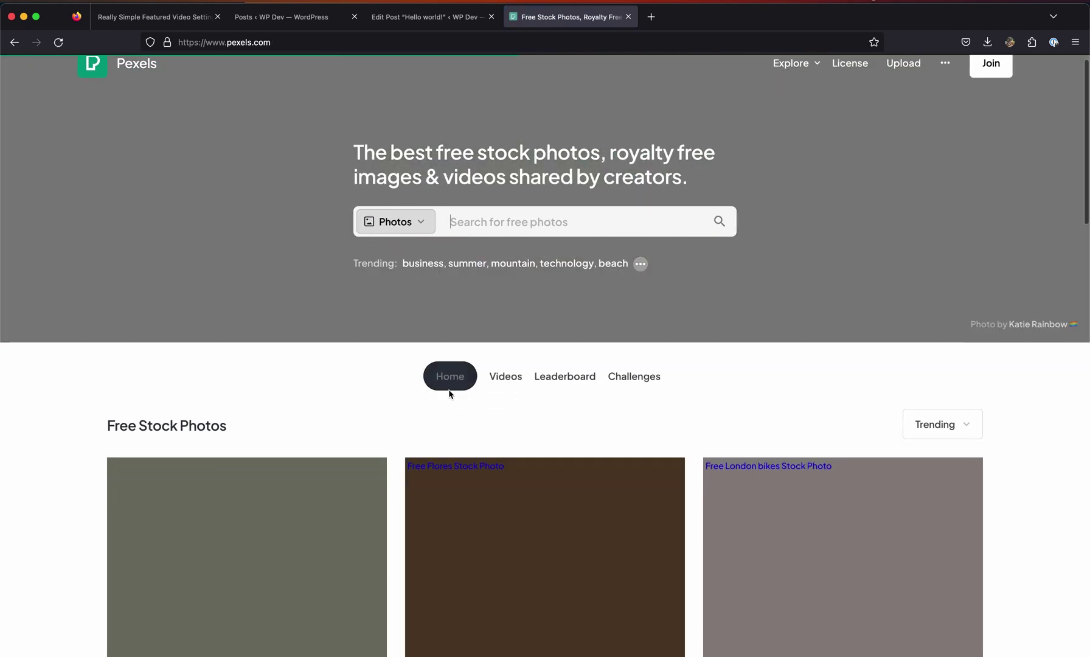
{"action": "scroll", "coordinate": [450, 395], "scroll_direction": "down", "scroll_amount": 3}
{"action": "scroll", "coordinate": [450, 395], "scroll_direction": "down", "scroll_amount": 5}
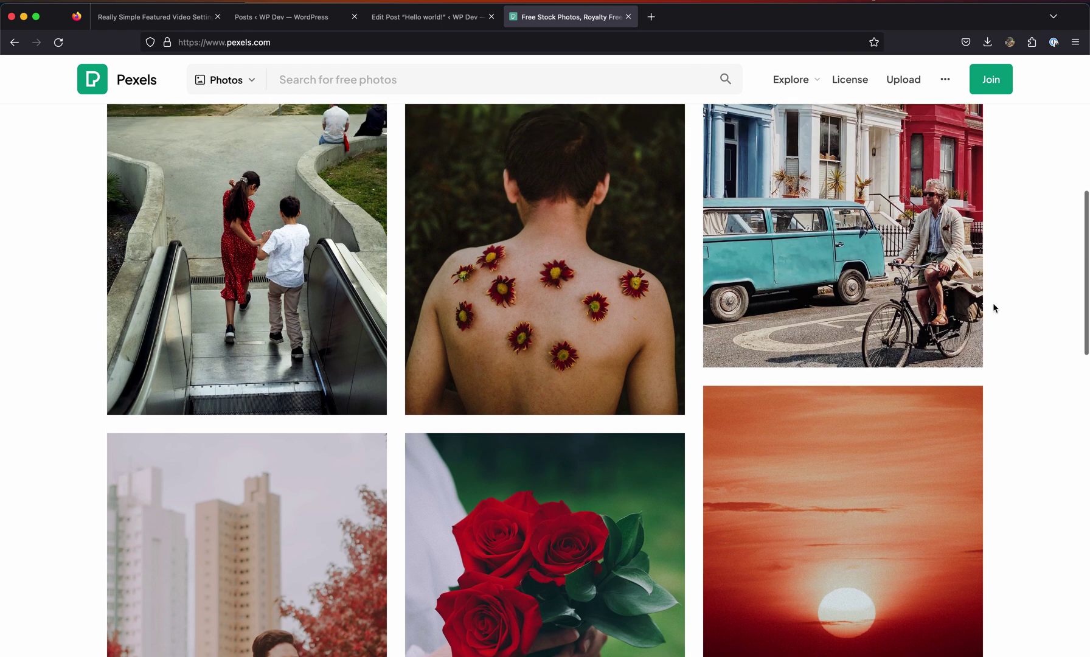
{"action": "left_click", "coordinate": [960, 344]}
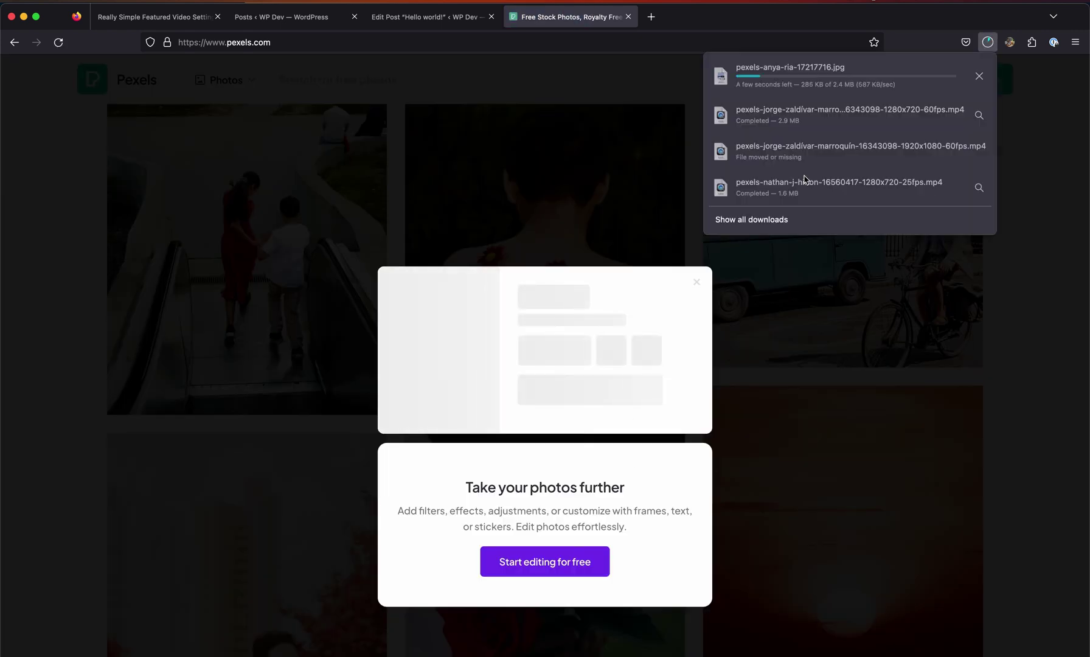
{"action": "left_click", "coordinate": [628, 17]}
Step: Upload pexels-anya-ria-17217716.jpg, make it Hello world!'s featured image, and update the post
{"action": "left_click", "coordinate": [456, 369]}
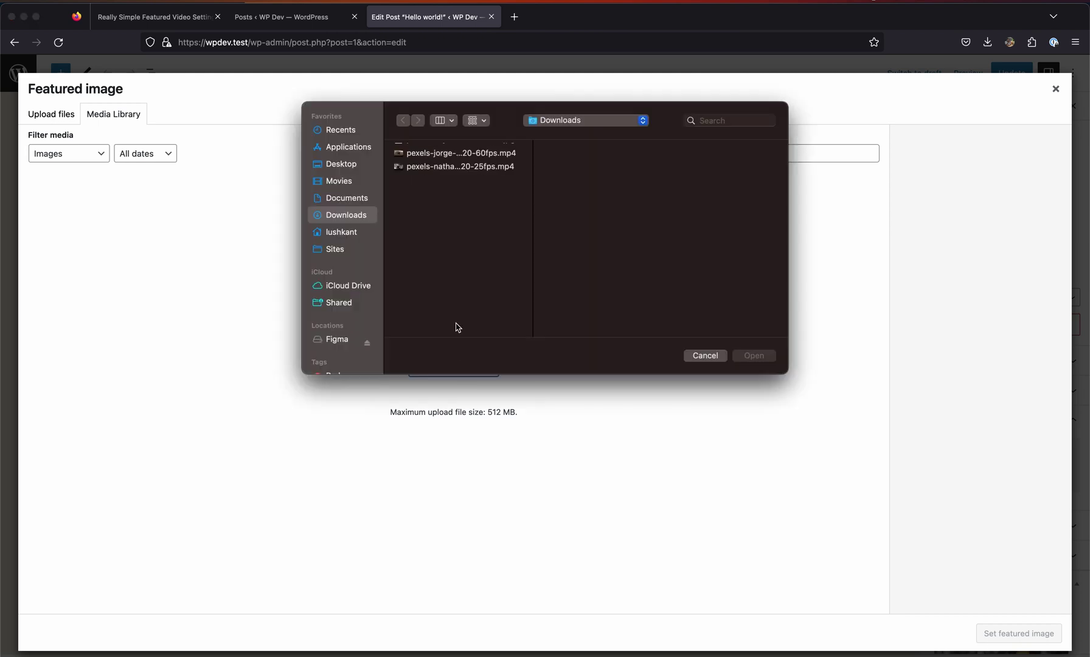
{"action": "left_click", "coordinate": [461, 149]}
{"action": "left_click", "coordinate": [753, 355]}
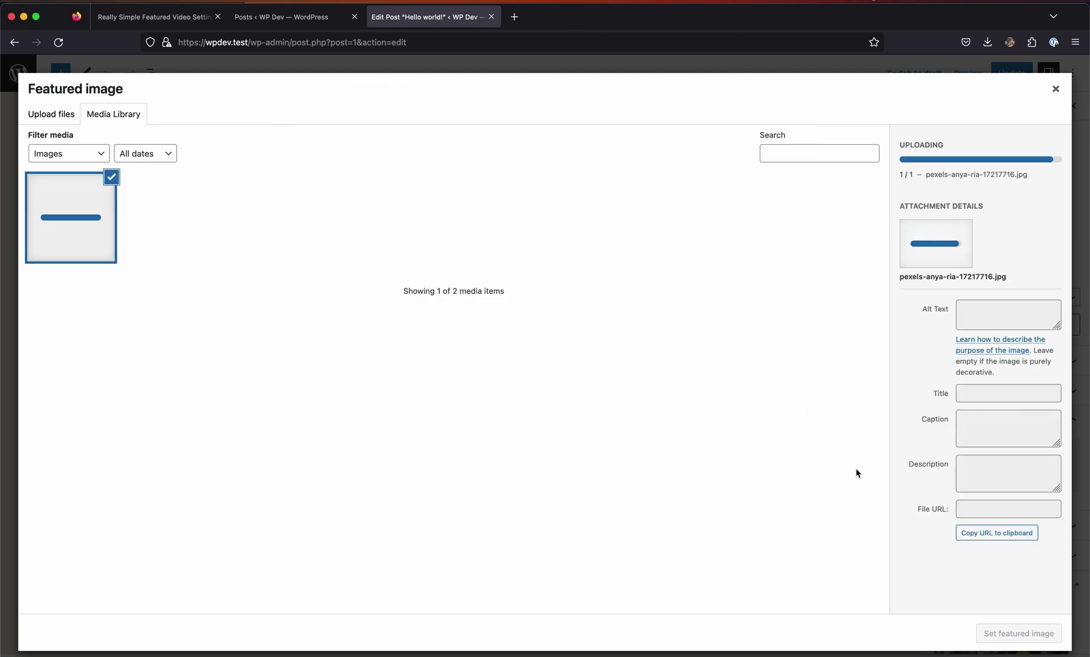
{"action": "left_click", "coordinate": [1033, 635]}
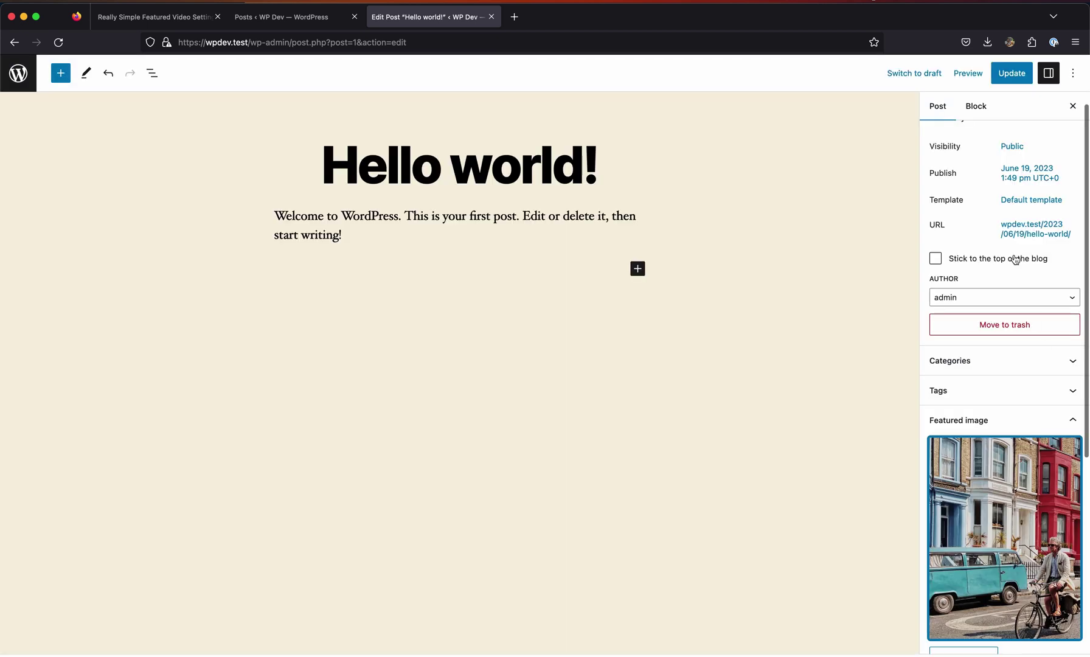
{"action": "left_click", "coordinate": [1012, 74]}
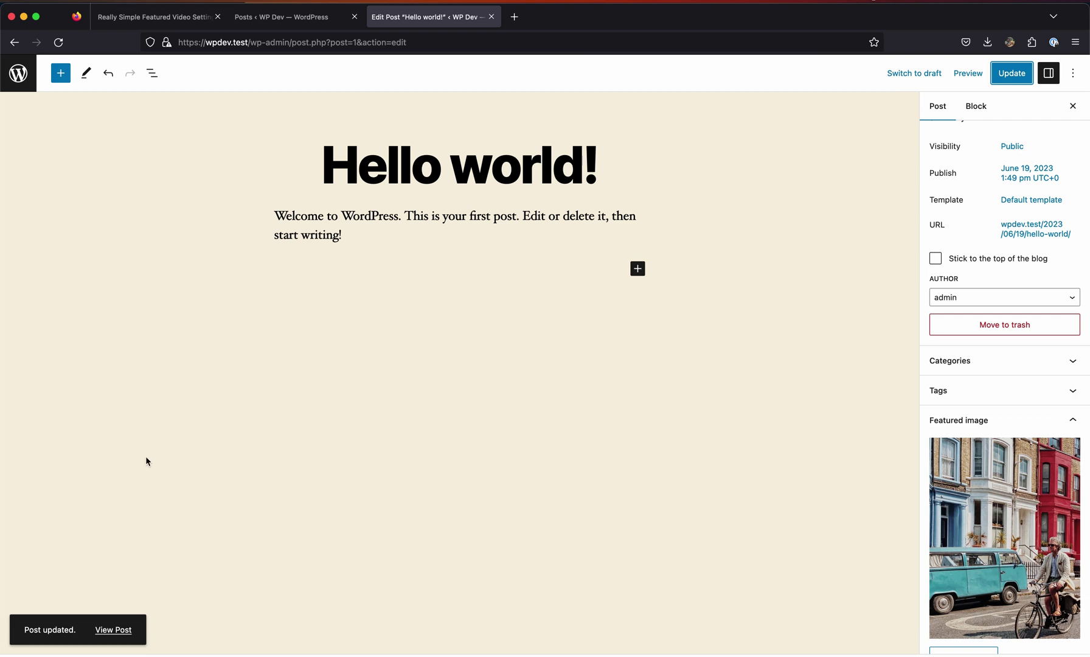
{"action": "left_click", "coordinate": [321, 21]}
{"action": "left_click", "coordinate": [164, 23]}
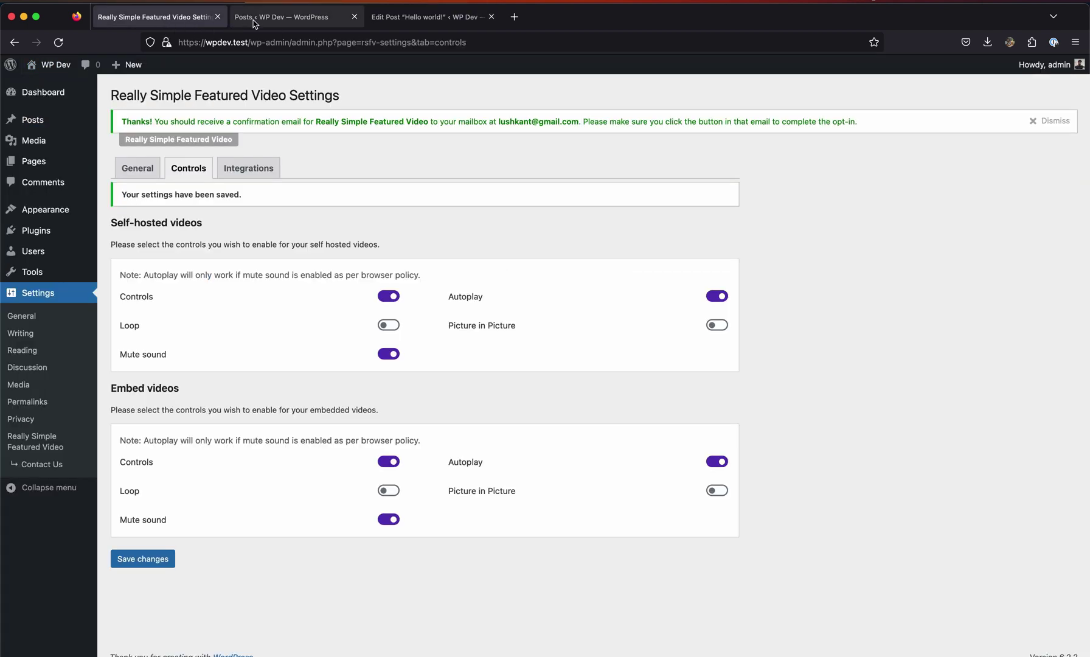
Step: Visit the live Hello world! post and scroll to watch the coffee-cup featured video
{"action": "left_click", "coordinate": [240, 23]}
{"action": "mouse_move", "coordinate": [55, 65]}
{"action": "left_click", "coordinate": [44, 83]}
{"action": "scroll", "coordinate": [377, 332], "scroll_direction": "down", "scroll_amount": 10}
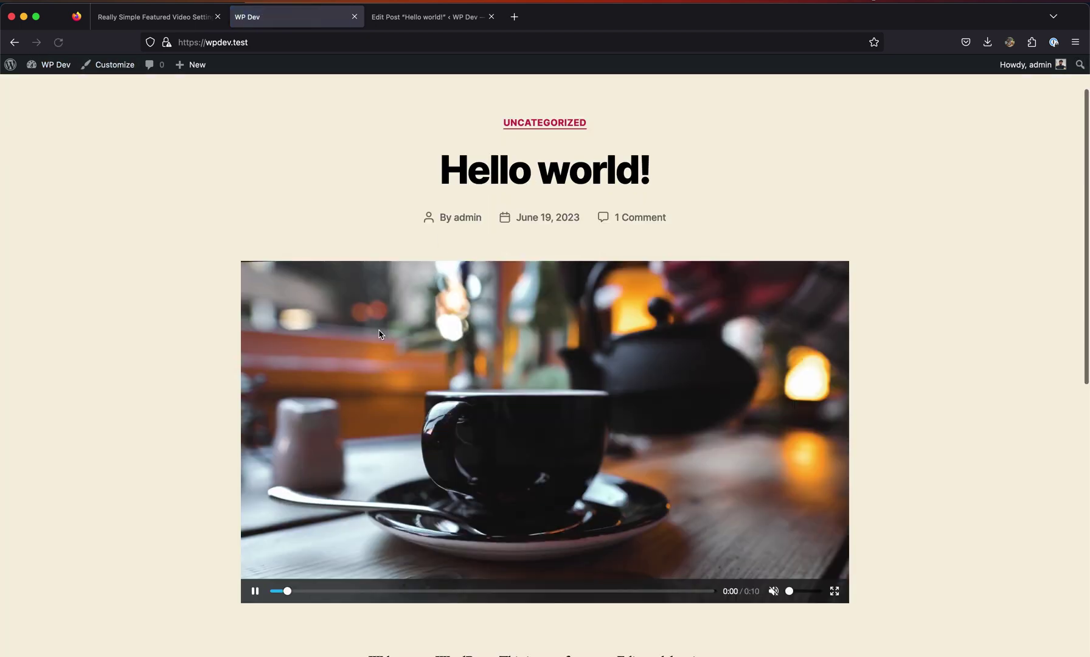
{"action": "scroll", "coordinate": [379, 330], "scroll_direction": "up", "scroll_amount": 7}
{"action": "scroll", "coordinate": [527, 454], "scroll_direction": "down", "scroll_amount": 2}
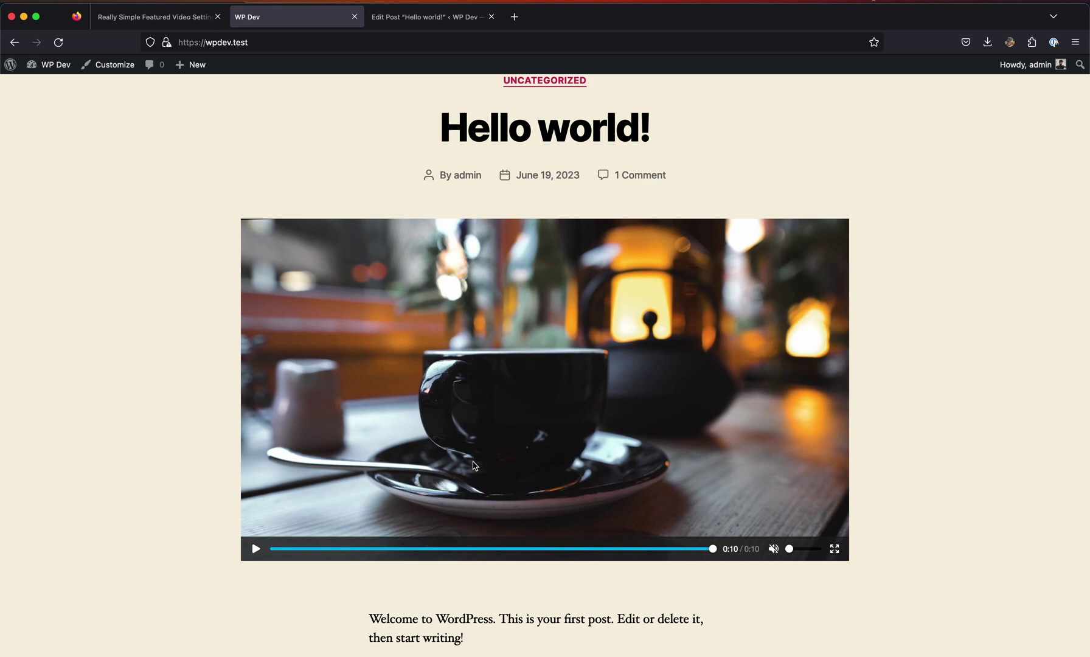
{"action": "scroll", "coordinate": [446, 310], "scroll_direction": "up", "scroll_amount": 3}
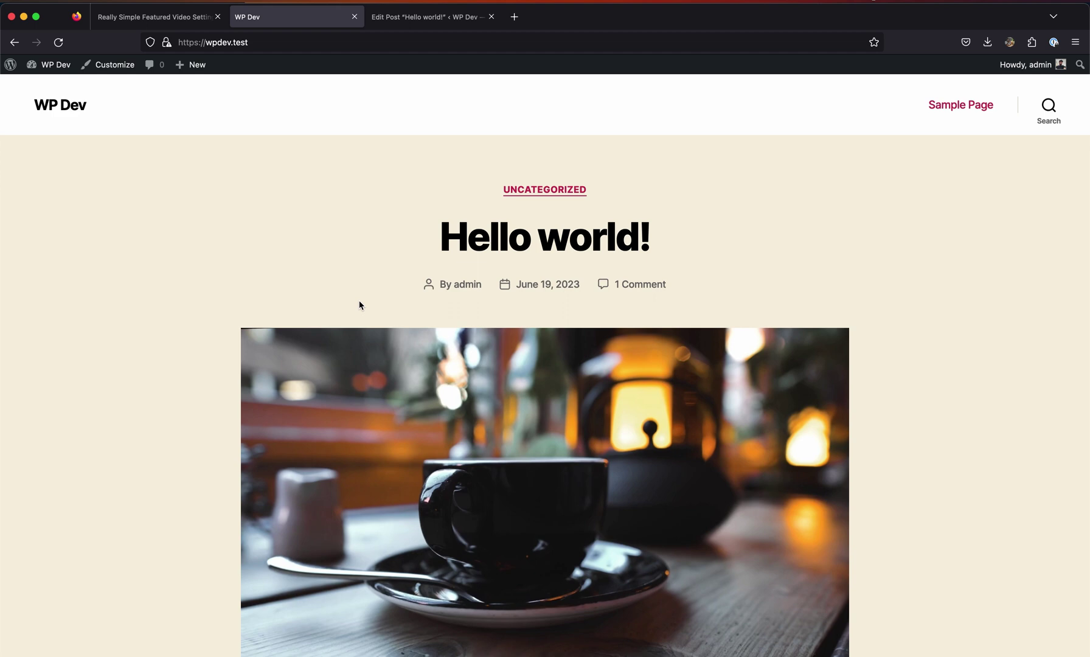
Step: Return to the admin tab and open the Sample Page for editing
{"action": "left_click", "coordinate": [166, 17]}
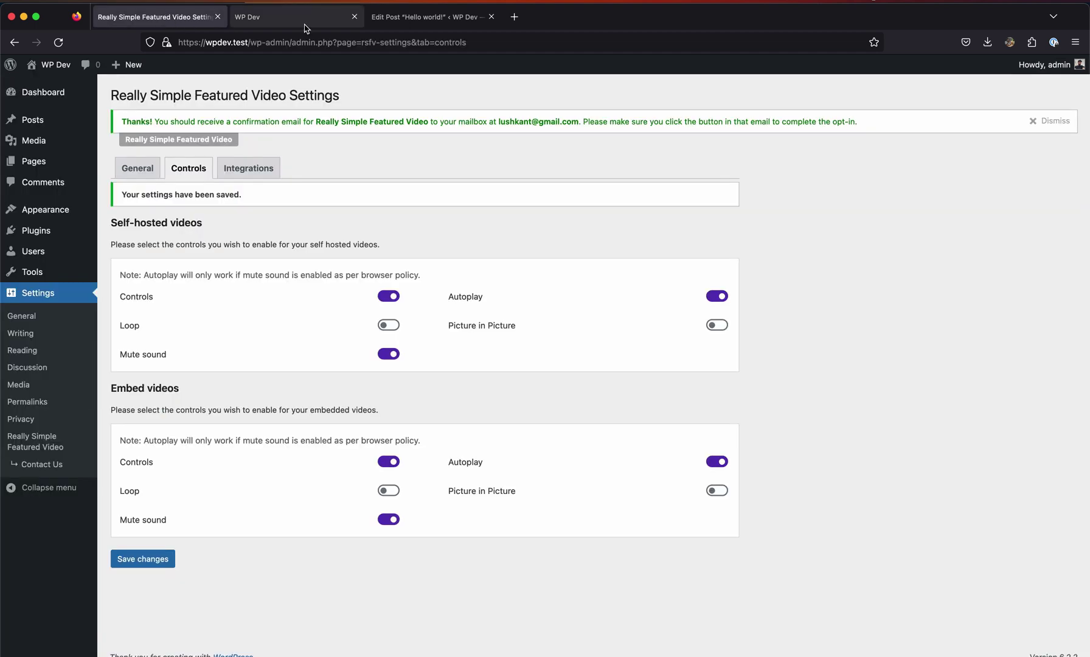
{"action": "left_click", "coordinate": [304, 24]}
{"action": "left_click", "coordinate": [204, 20]}
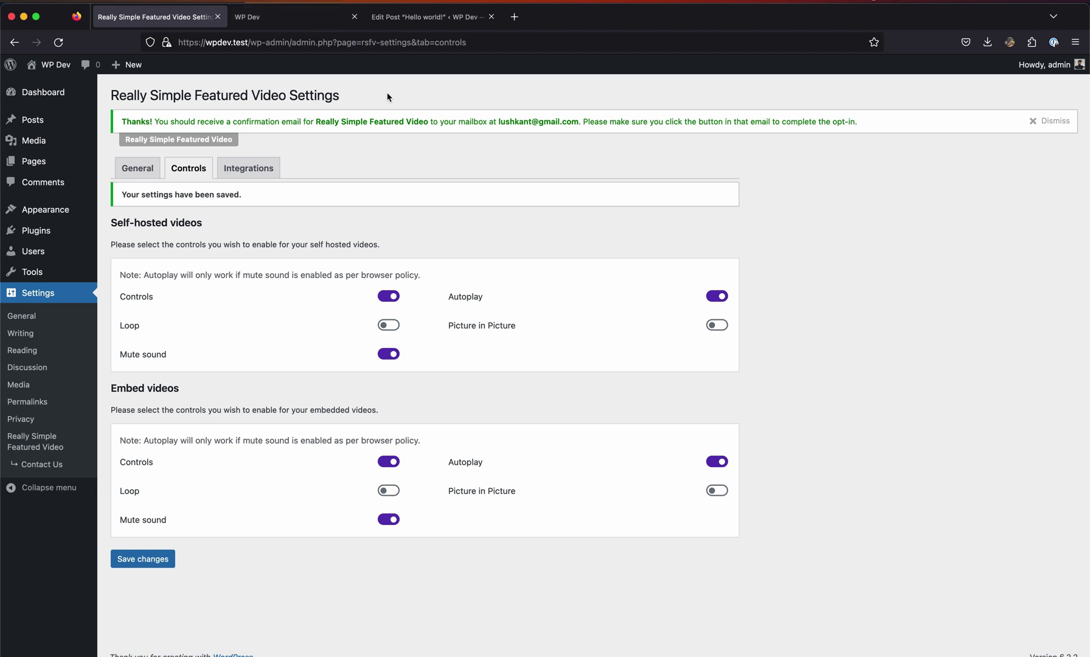
{"action": "left_click", "coordinate": [33, 161]}
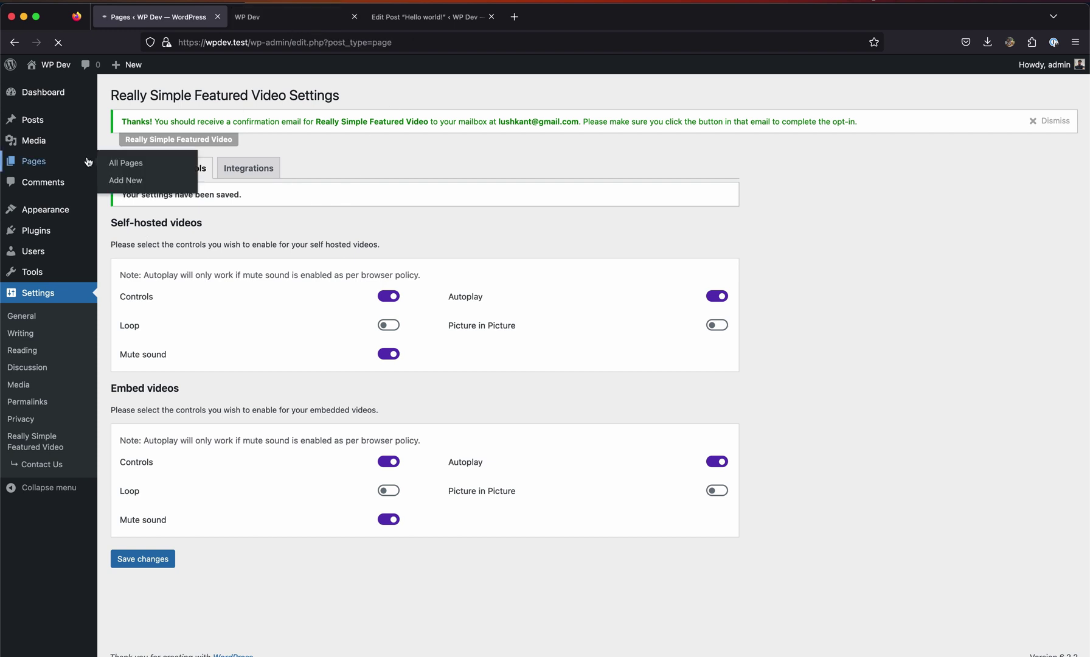
{"action": "left_click", "coordinate": [145, 282]}
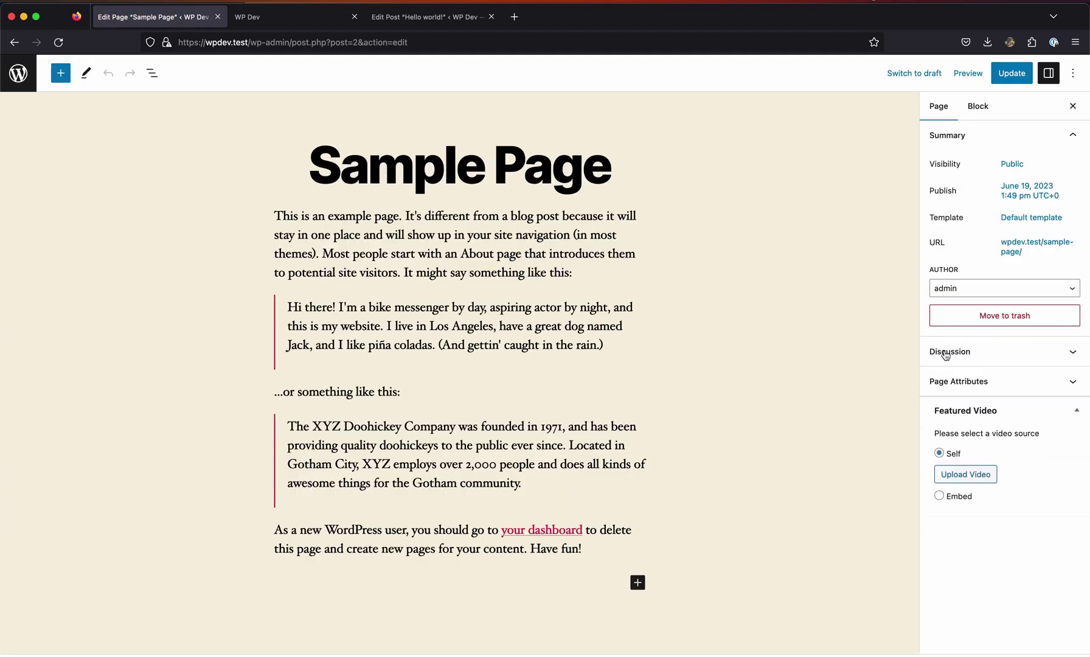
Step: Set the cyclist photo as Sample Page's featured image and choose Embed for Featured Video
{"action": "left_click", "coordinate": [987, 415]}
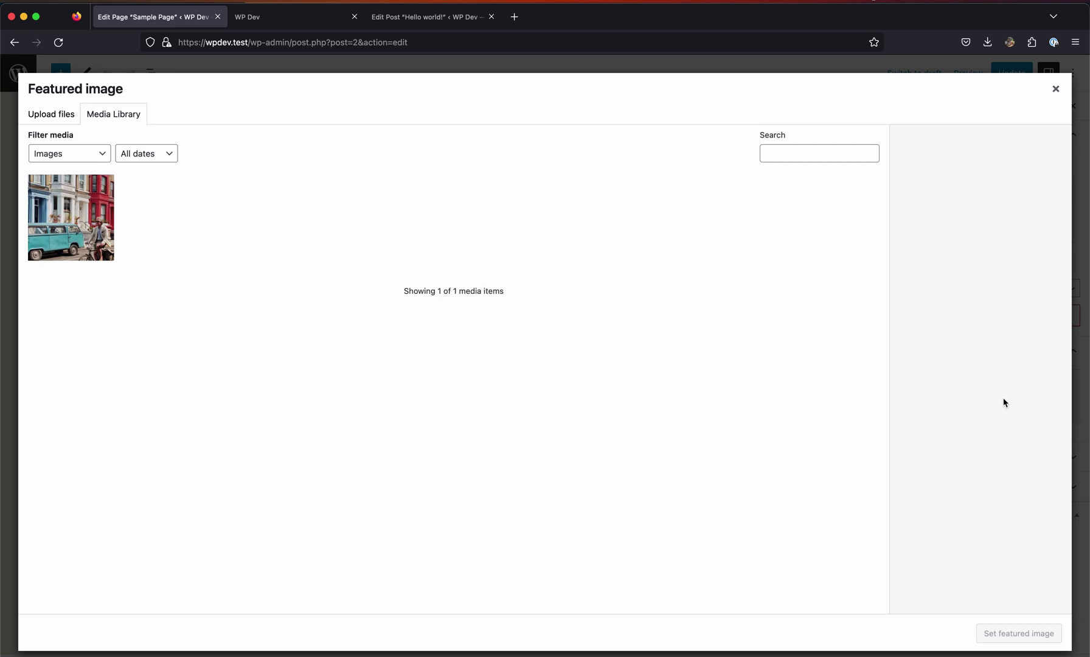
{"action": "left_click", "coordinate": [83, 206]}
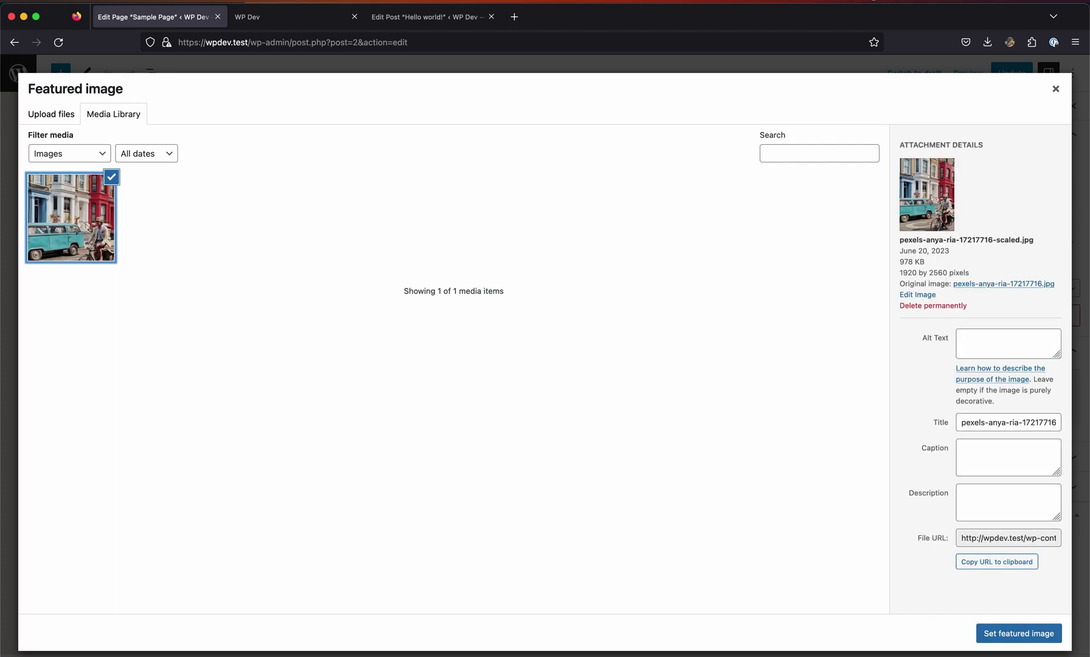
{"action": "left_click", "coordinate": [1028, 636]}
{"action": "scroll", "coordinate": [1006, 602], "scroll_direction": "down", "scroll_amount": 5}
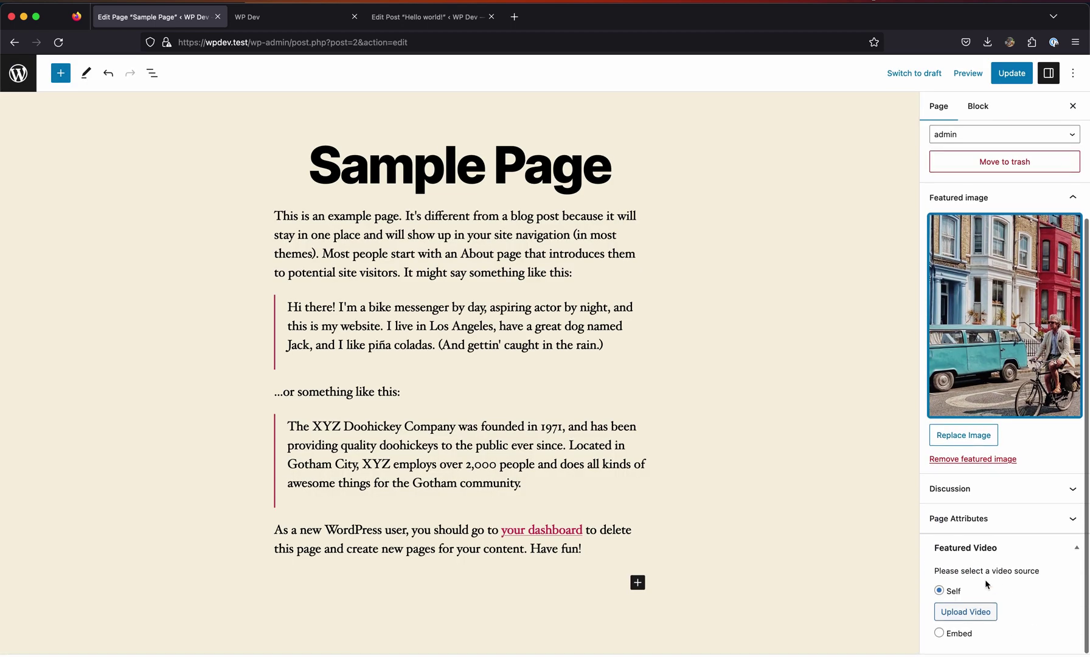
{"action": "left_click", "coordinate": [961, 634]}
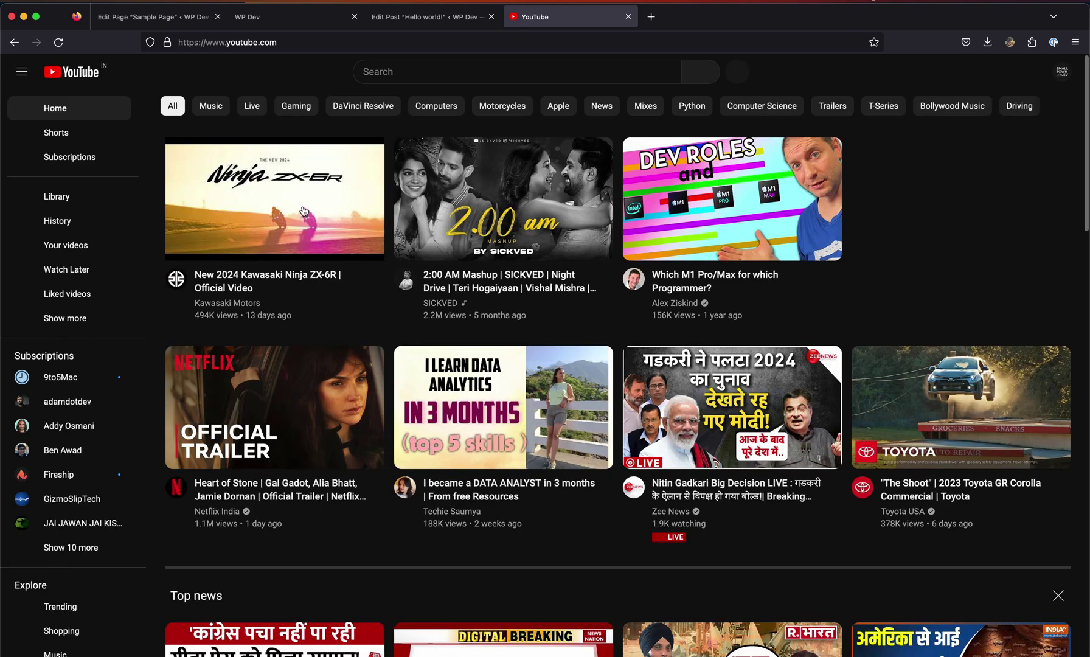
Step: Copy the New 2024 Kawasaki Ninja ZX-6R video's link from YouTube and close that tab
{"action": "mouse_move", "coordinate": [309, 207]}
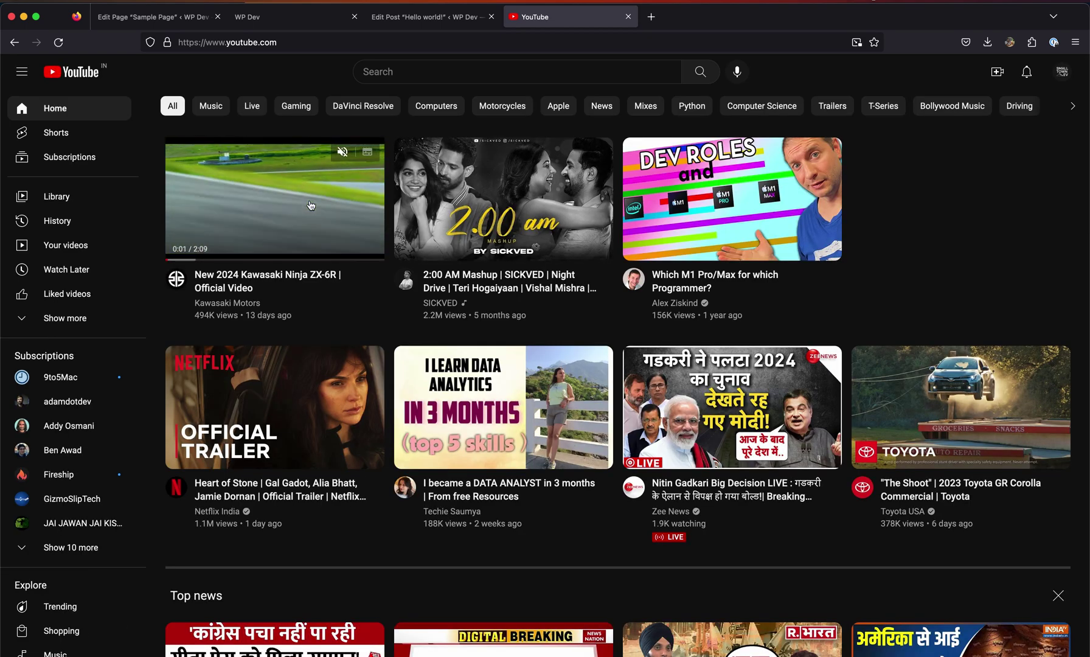
{"action": "right_click", "coordinate": [310, 202]}
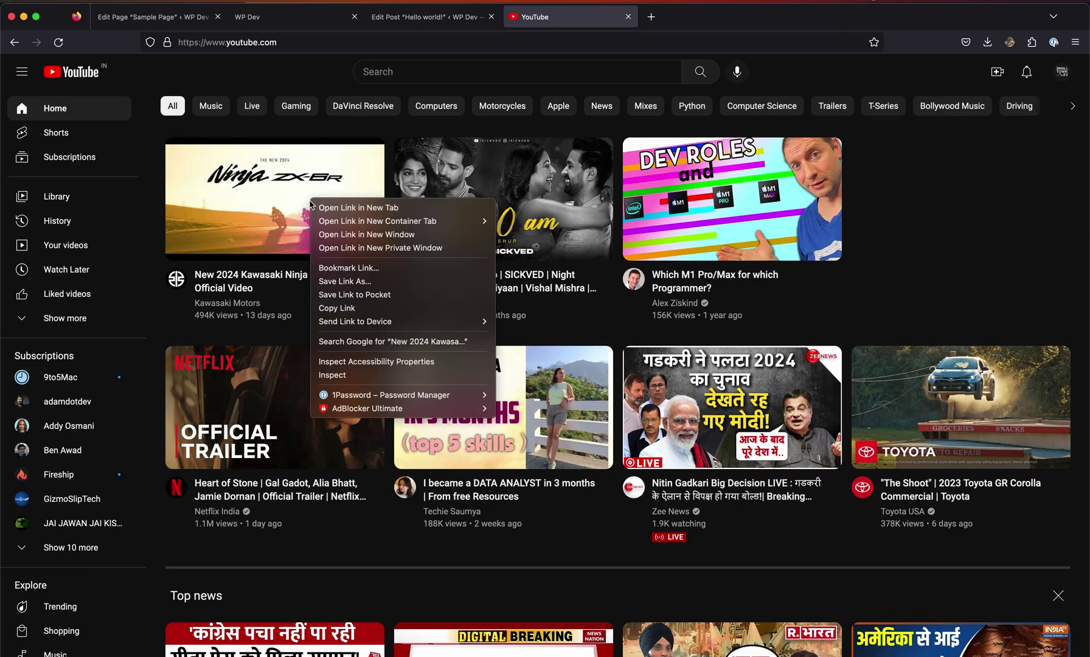
{"action": "left_click", "coordinate": [363, 307]}
{"action": "left_click", "coordinate": [627, 18]}
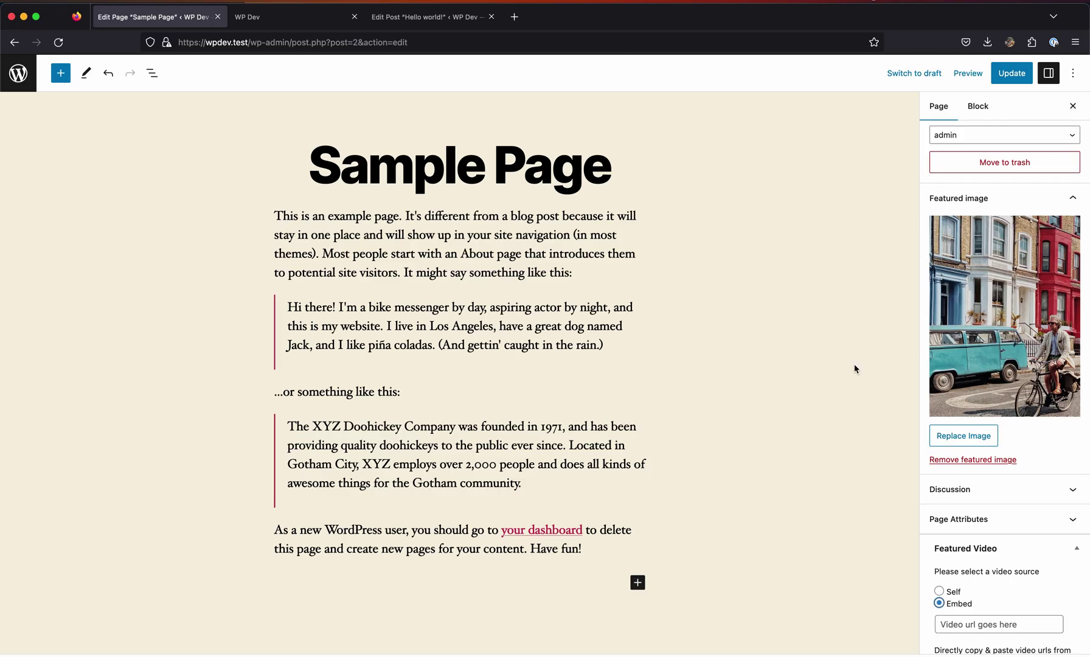
Step: Paste the Kawasaki YouTube link as Sample Page's embedded featured video and update the page
{"action": "left_click", "coordinate": [983, 620]}
{"action": "key", "text": "super+v"}
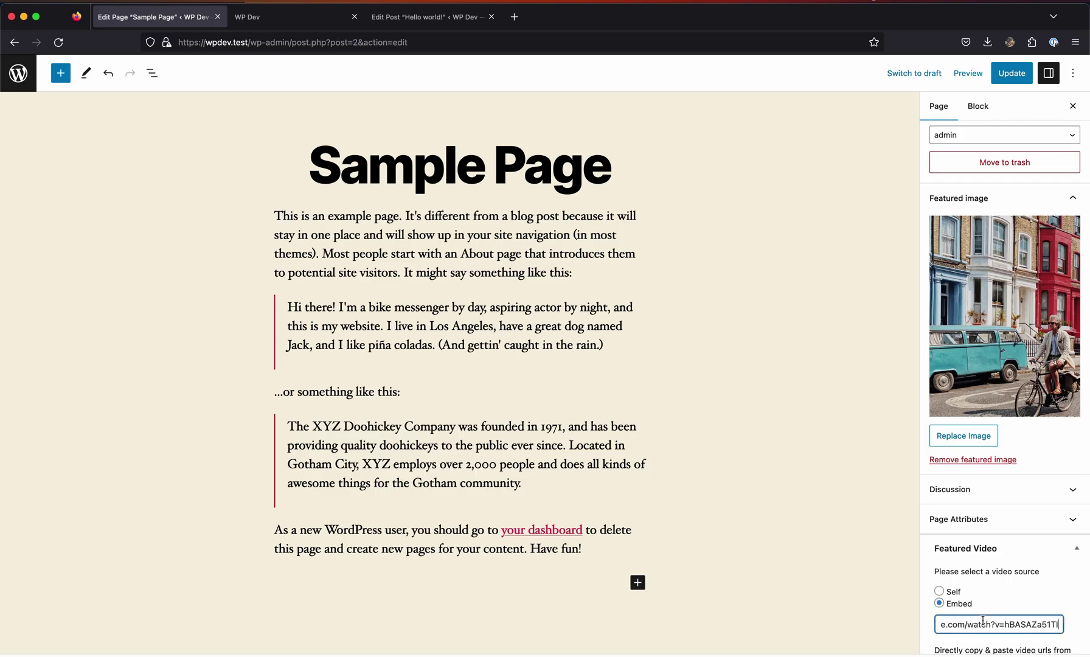
{"action": "left_click", "coordinate": [1011, 73]}
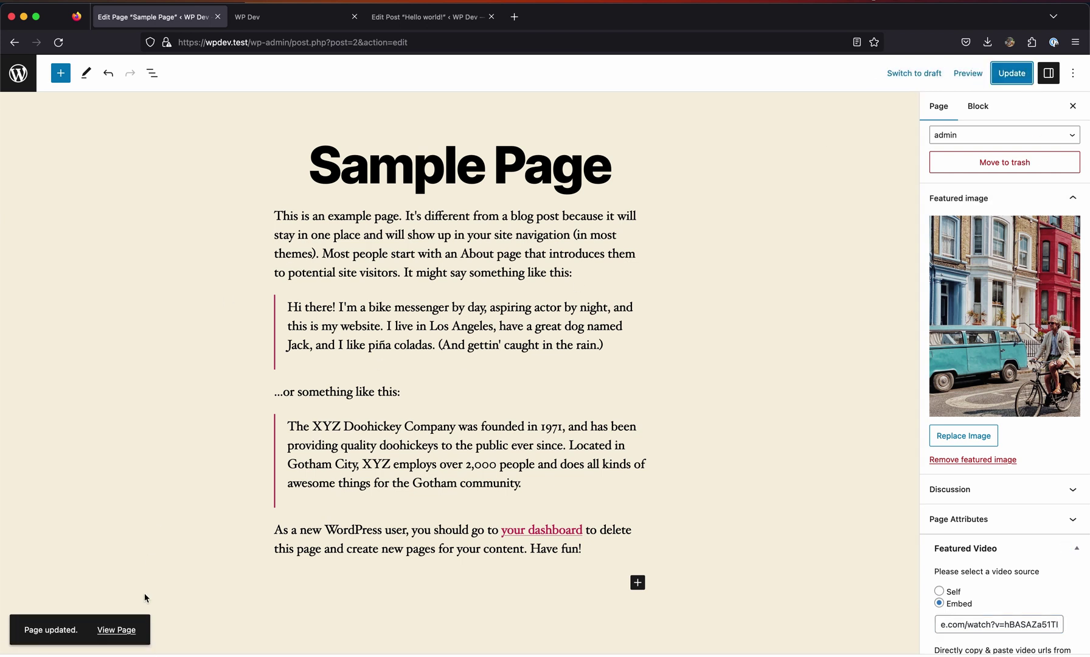
Step: View the published Sample Page and pause the playing Kawasaki video
{"action": "left_click", "coordinate": [131, 631]}
{"action": "scroll", "coordinate": [511, 301], "scroll_direction": "down", "scroll_amount": 6}
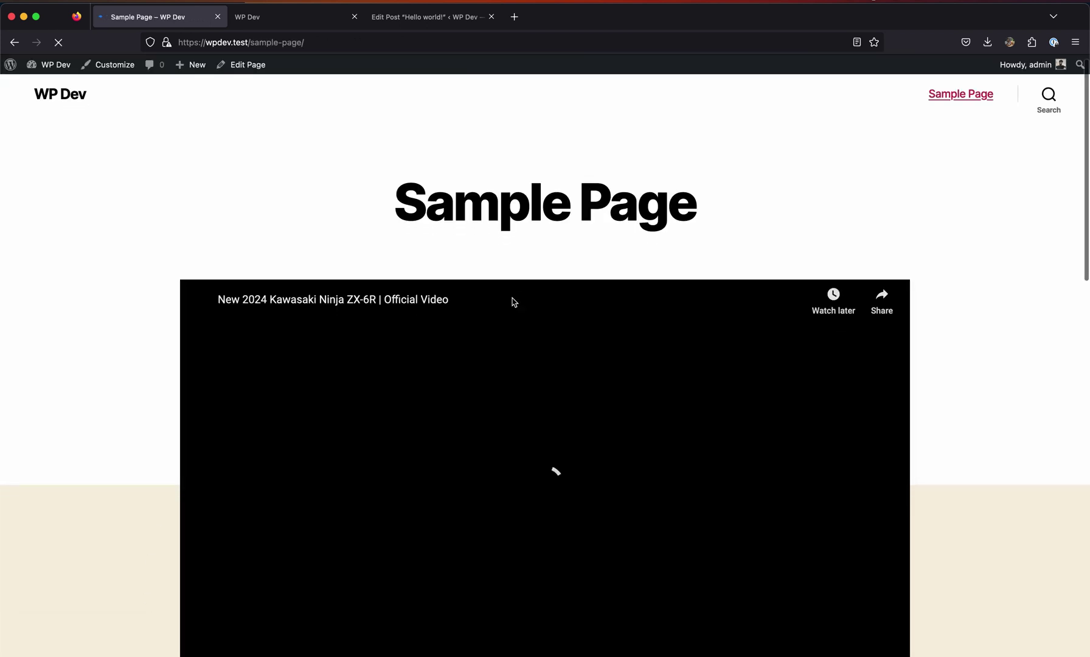
{"action": "scroll", "coordinate": [436, 274], "scroll_direction": "up", "scroll_amount": 5}
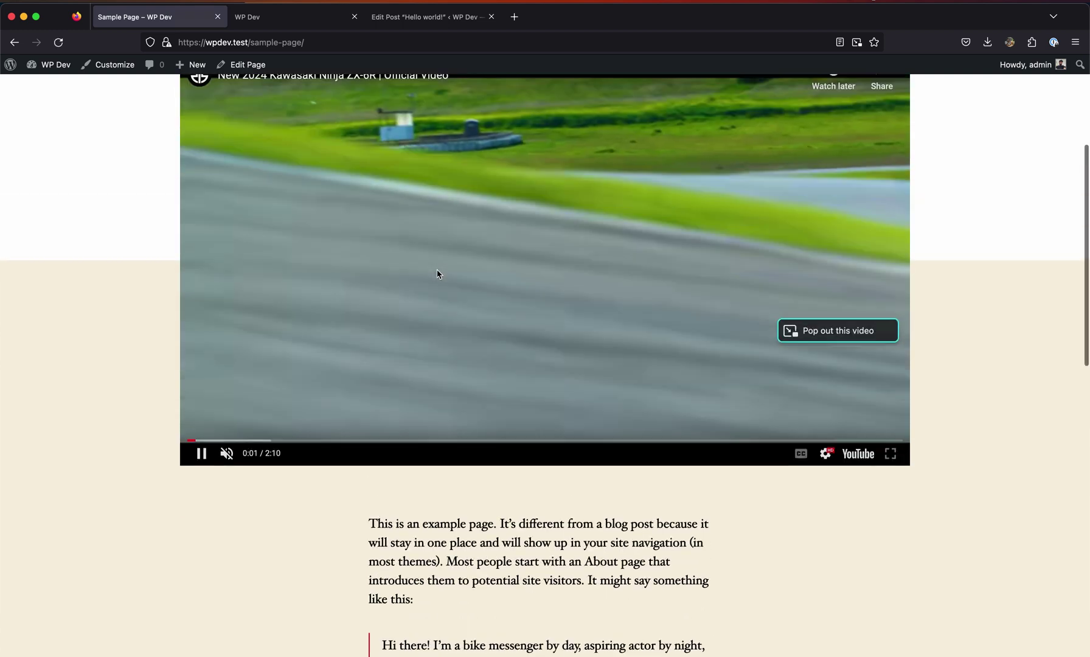
{"action": "left_click", "coordinate": [399, 352]}
Step: Go to the admin dashboard and open Plugins > Add New
{"action": "scroll", "coordinate": [399, 353], "scroll_direction": "up", "scroll_amount": 3}
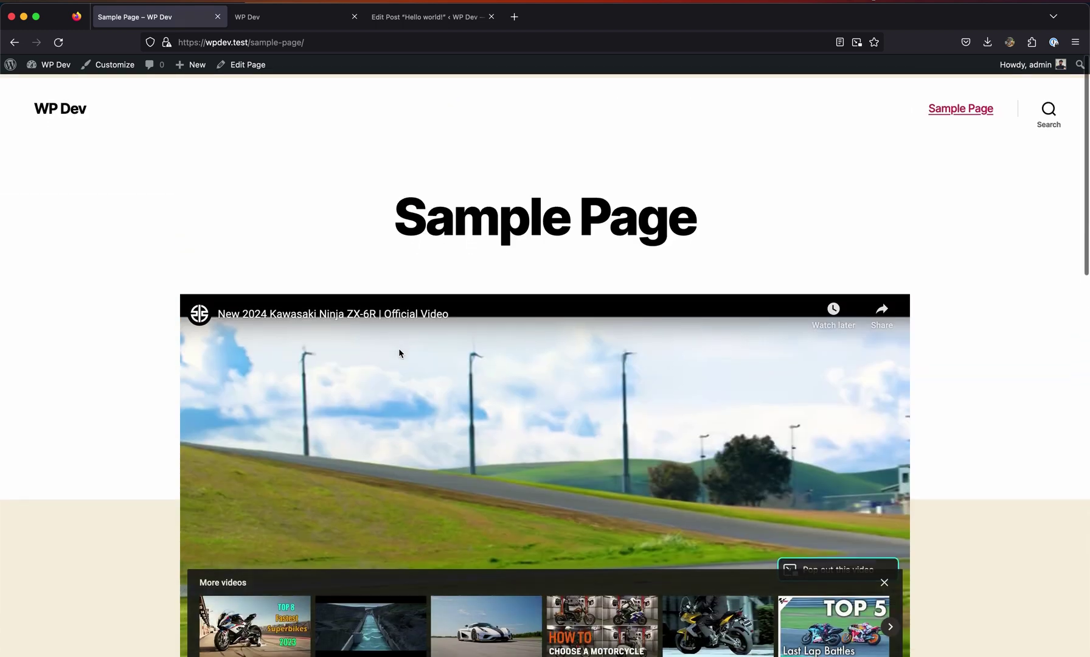
{"action": "left_click", "coordinate": [55, 64]}
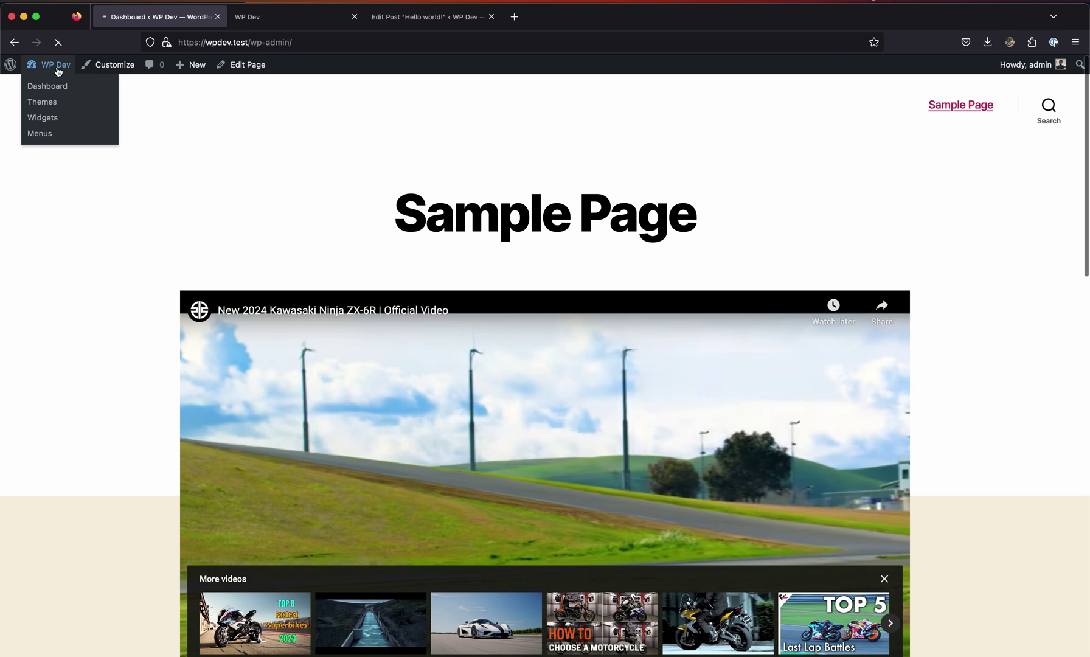
{"action": "left_click", "coordinate": [38, 273]}
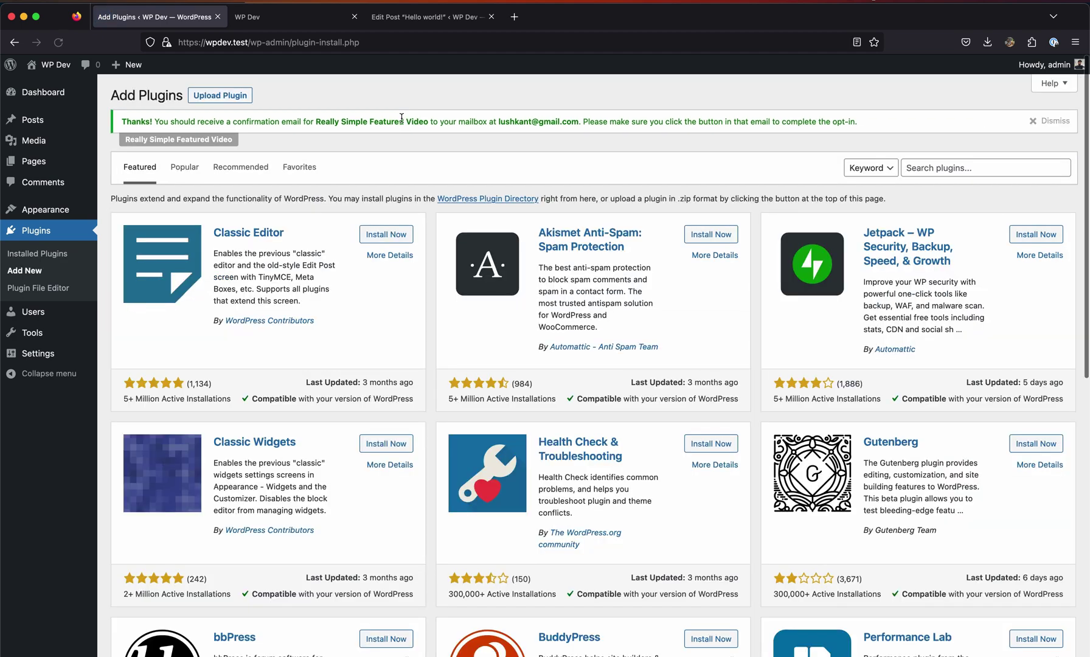
Step: Search the plugin directory for WooCommerce, then install and activate it
{"action": "left_click", "coordinate": [983, 175]}
{"action": "type", "text": "woocommerce"}
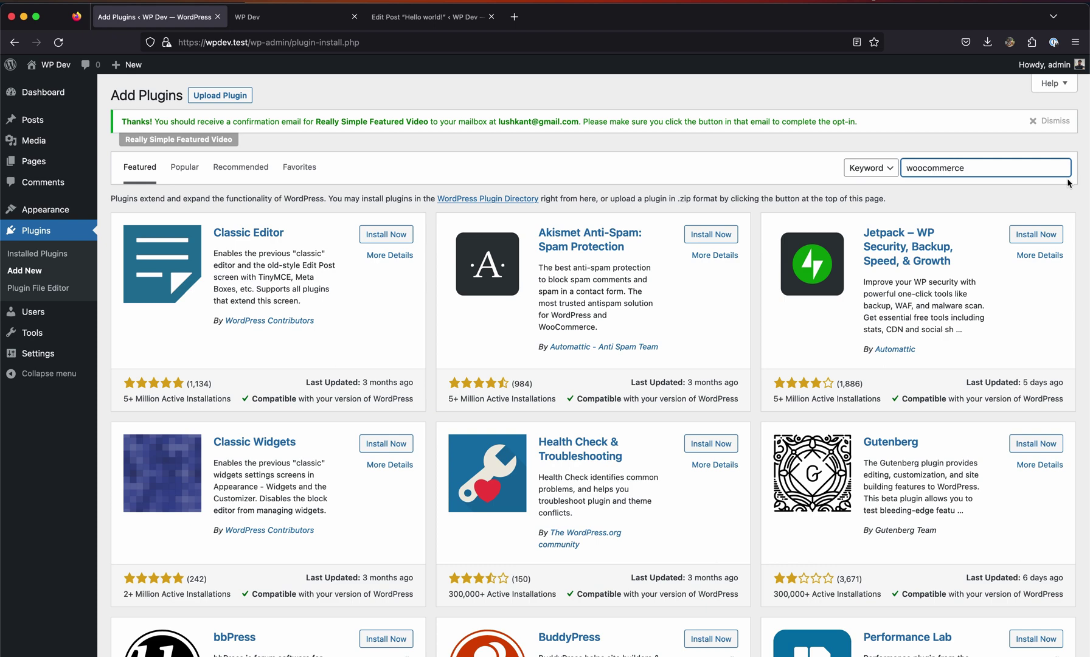
{"action": "key", "text": "Return"}
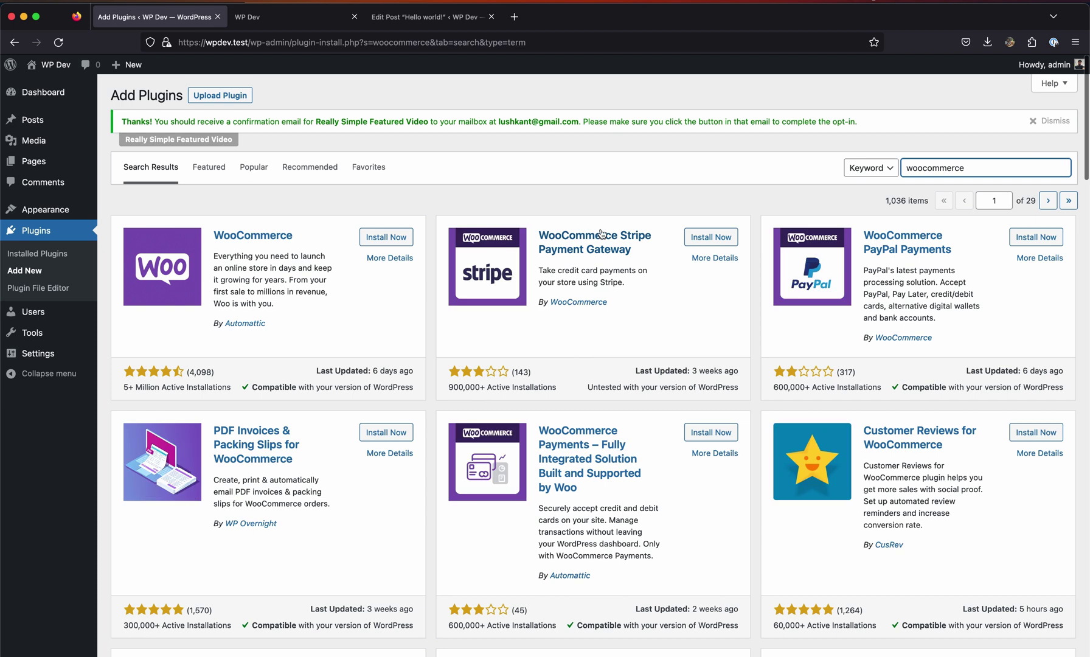
{"action": "left_click", "coordinate": [383, 238]}
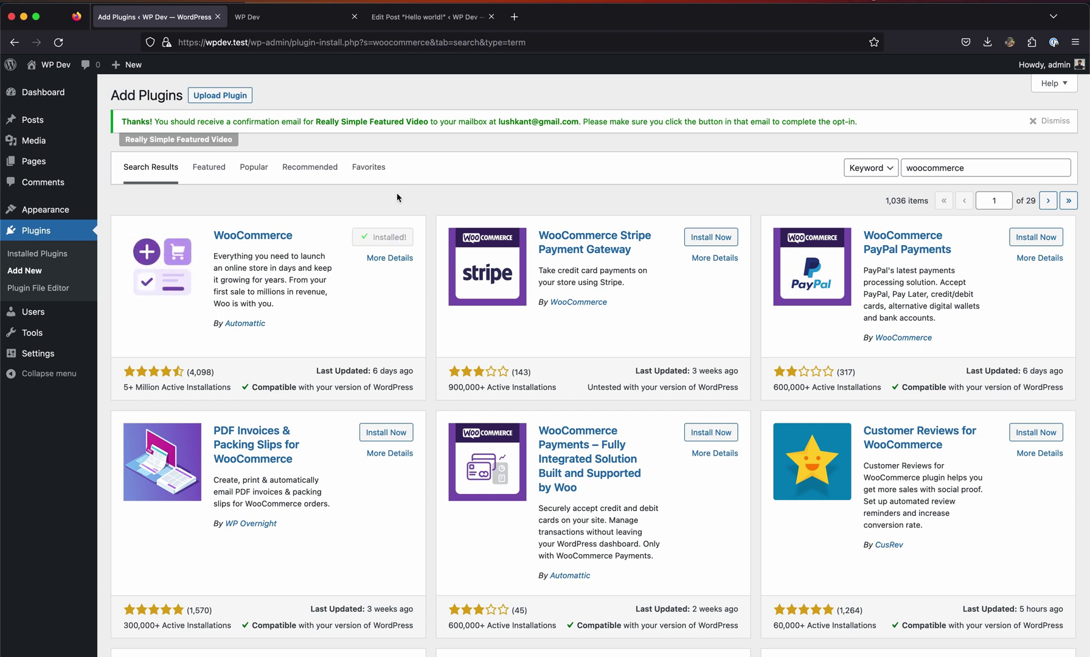
{"action": "left_click", "coordinate": [391, 236]}
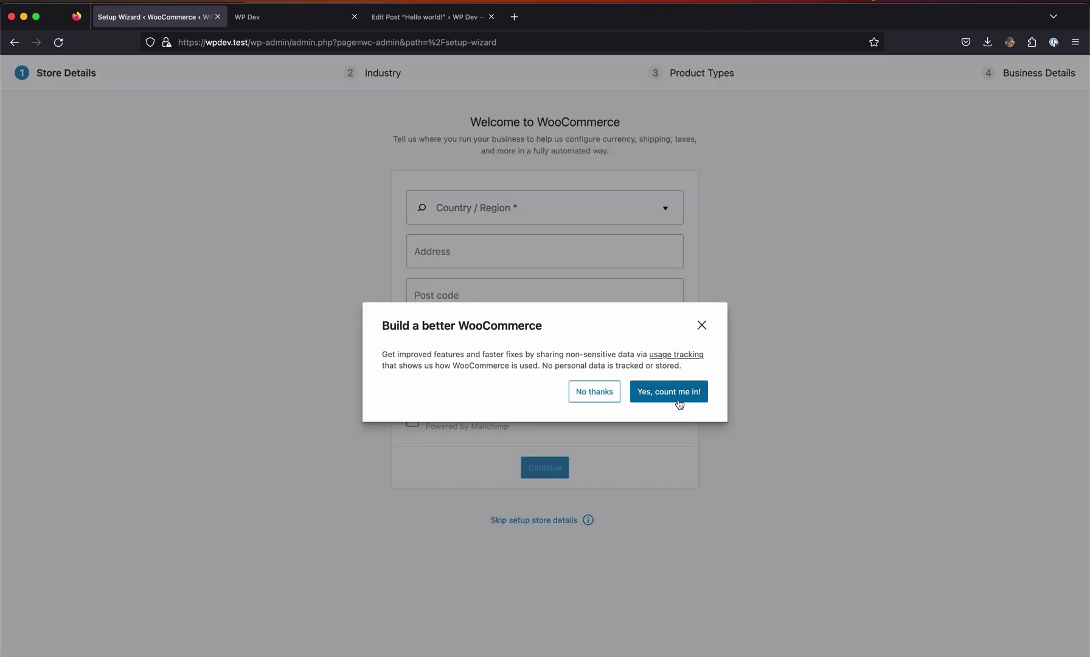
Step: Accept usage tracking and start a new product titled 'Demo Product'
{"action": "left_click", "coordinate": [592, 392]}
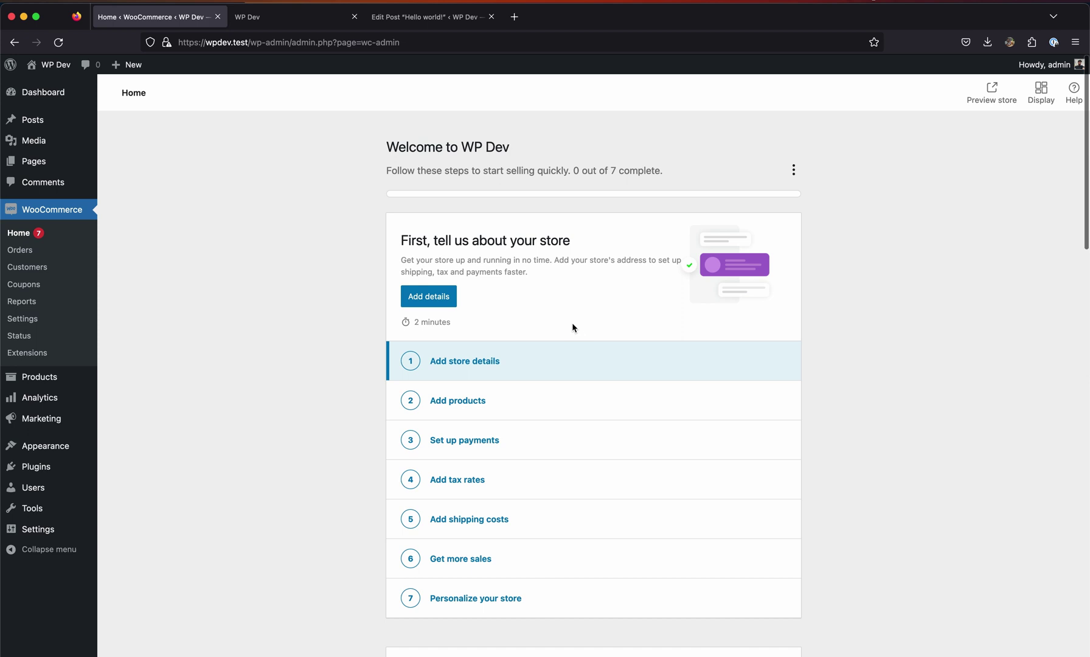
{"action": "left_click", "coordinate": [40, 377]}
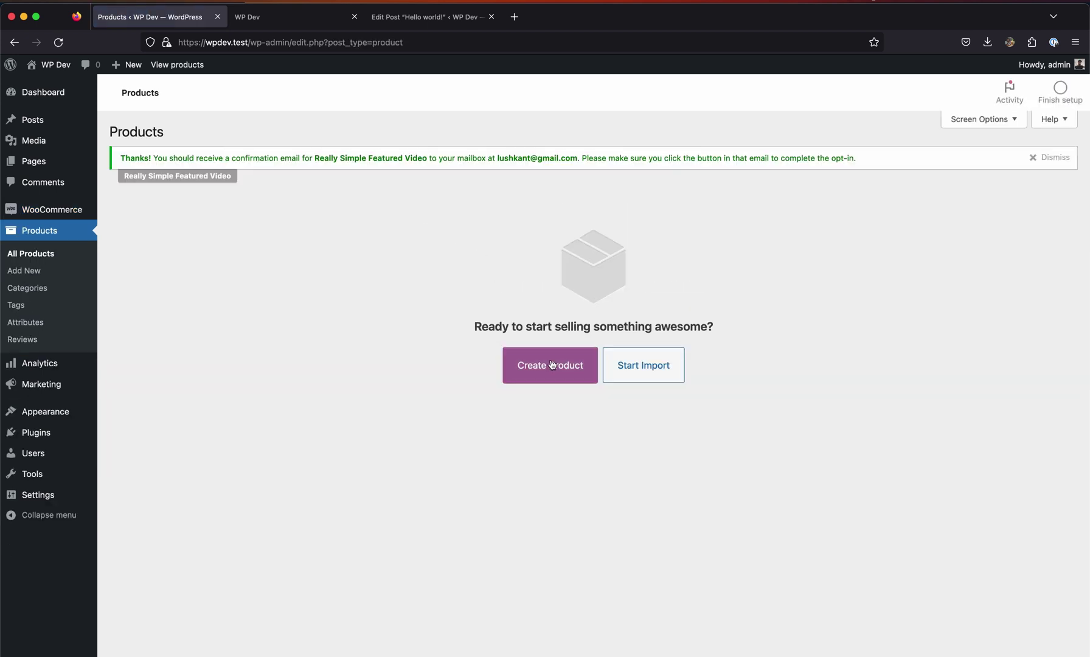
{"action": "left_click", "coordinate": [551, 365]}
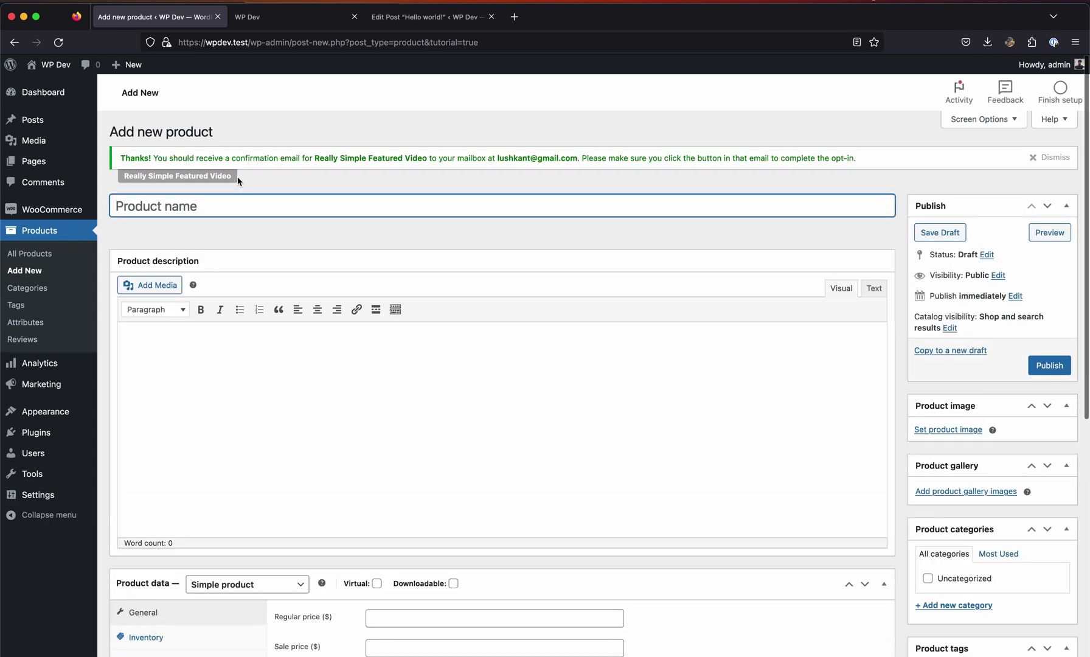
{"action": "type", "text": "Demo Product"}
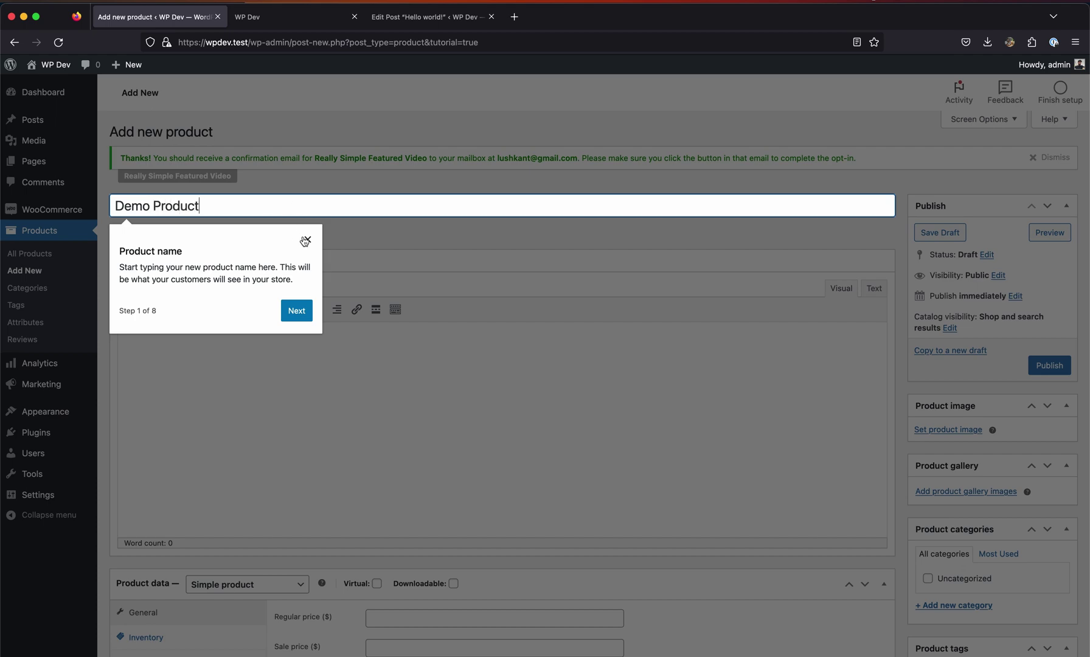
{"action": "left_click", "coordinate": [305, 240]}
Step: Review the product form and publish Demo Product
{"action": "scroll", "coordinate": [343, 277], "scroll_direction": "down", "scroll_amount": 5}
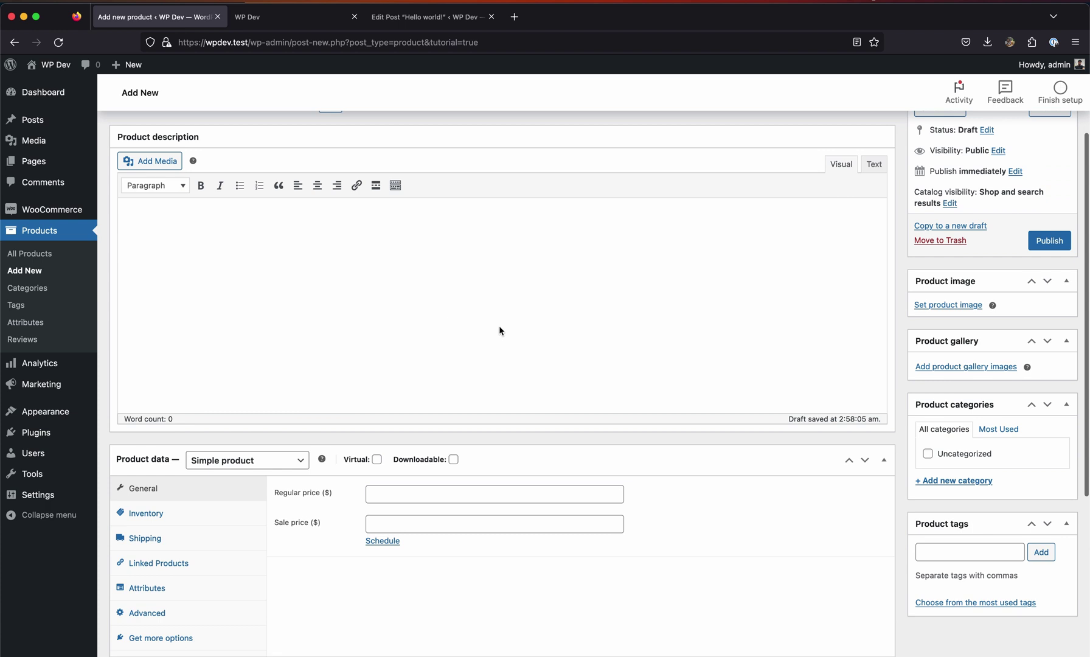
{"action": "scroll", "coordinate": [617, 339], "scroll_direction": "down", "scroll_amount": 2}
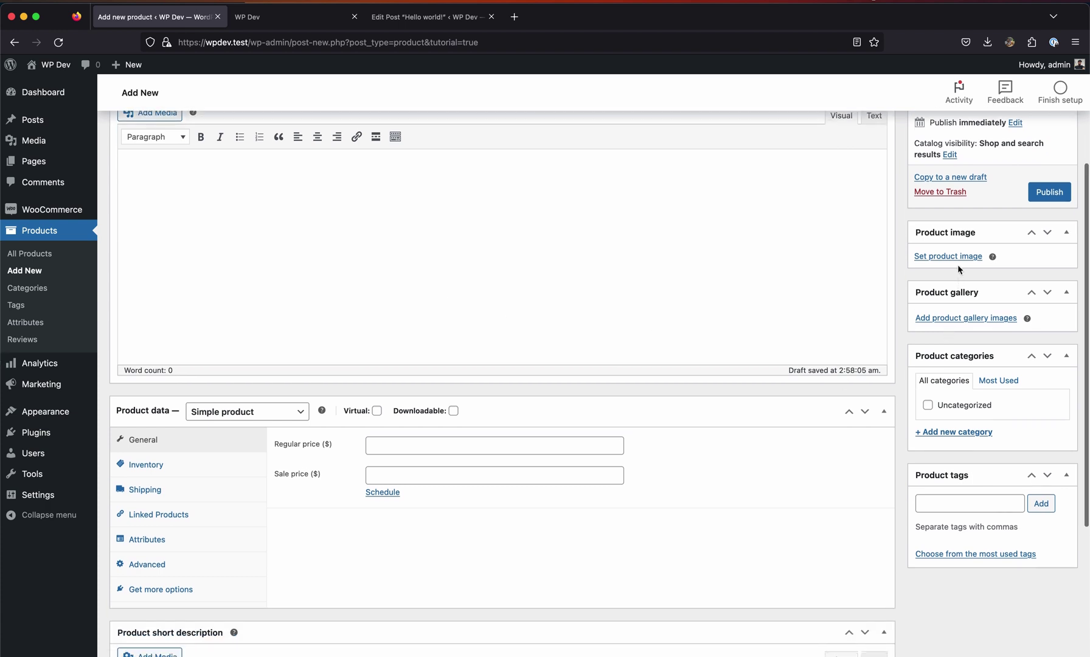
{"action": "scroll", "coordinate": [958, 260], "scroll_direction": "up", "scroll_amount": 1}
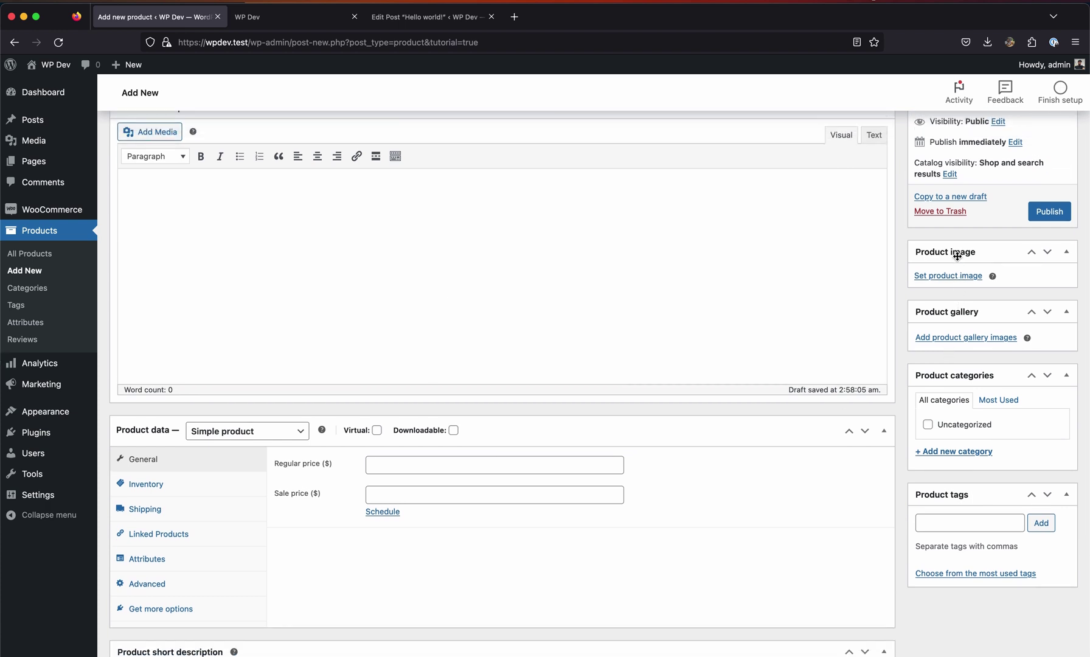
{"action": "scroll", "coordinate": [960, 259], "scroll_direction": "up", "scroll_amount": 6}
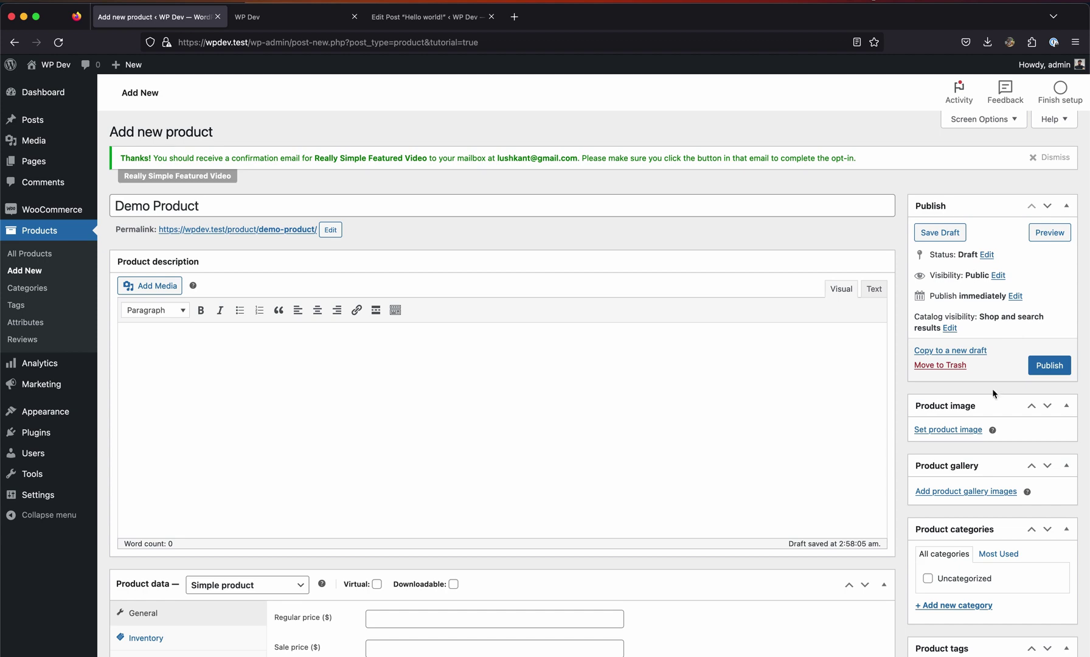
{"action": "scroll", "coordinate": [957, 546], "scroll_direction": "down", "scroll_amount": 7}
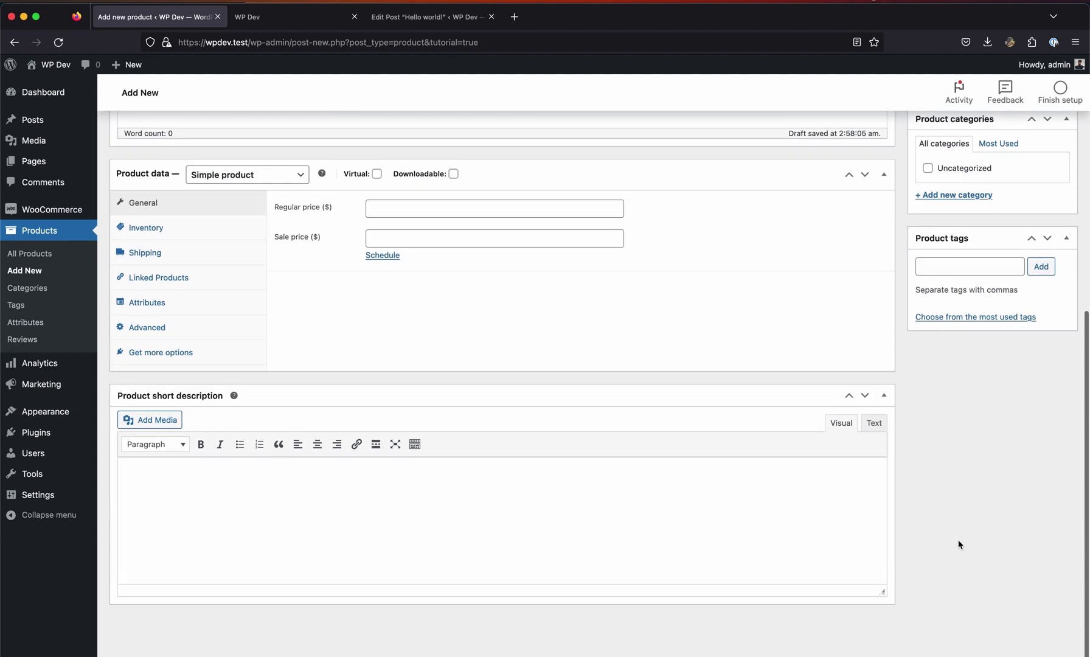
{"action": "scroll", "coordinate": [958, 540], "scroll_direction": "up", "scroll_amount": 7}
{"action": "scroll", "coordinate": [945, 397], "scroll_direction": "down", "scroll_amount": 5}
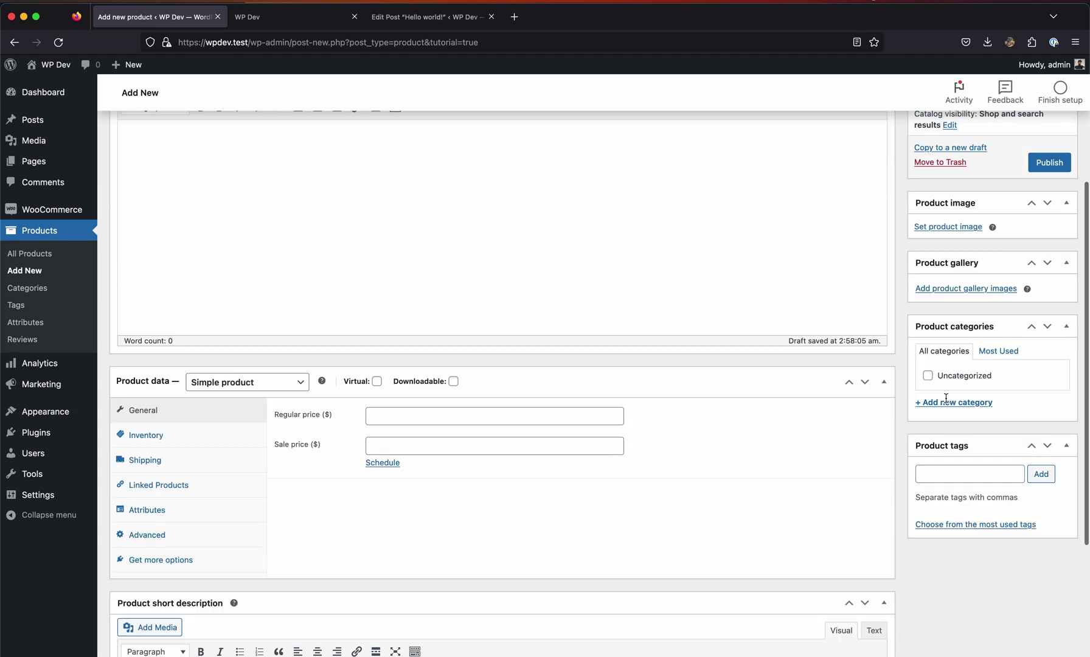
{"action": "scroll", "coordinate": [945, 396], "scroll_direction": "up", "scroll_amount": 1}
{"action": "scroll", "coordinate": [946, 401], "scroll_direction": "up", "scroll_amount": 1}
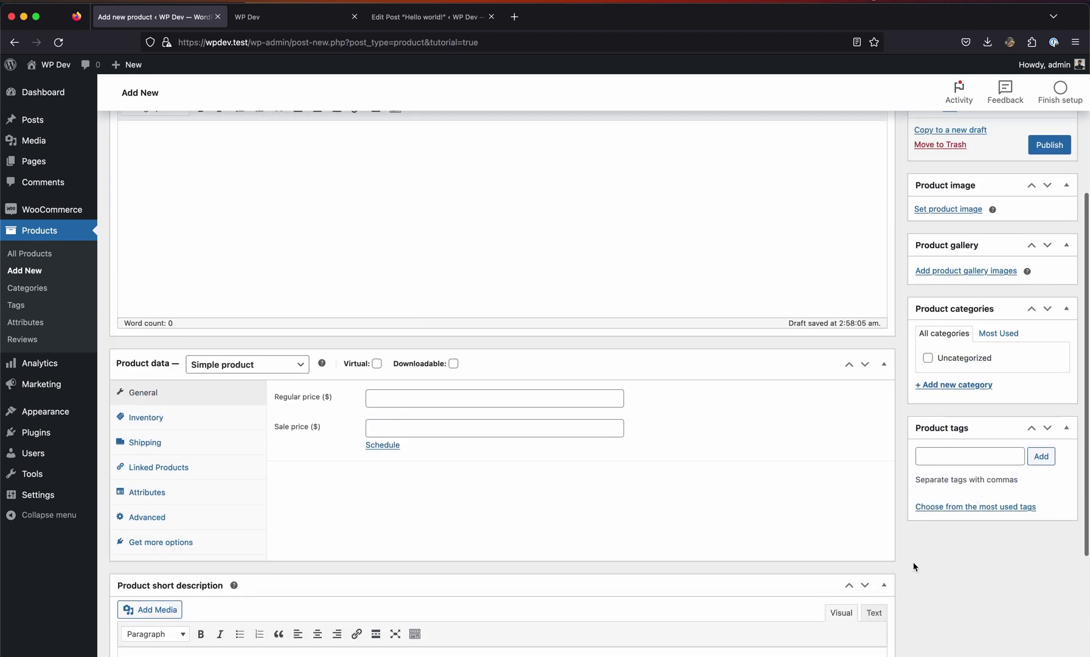
{"action": "scroll", "coordinate": [997, 548], "scroll_direction": "up", "scroll_amount": 1}
{"action": "scroll", "coordinate": [996, 543], "scroll_direction": "up", "scroll_amount": 5}
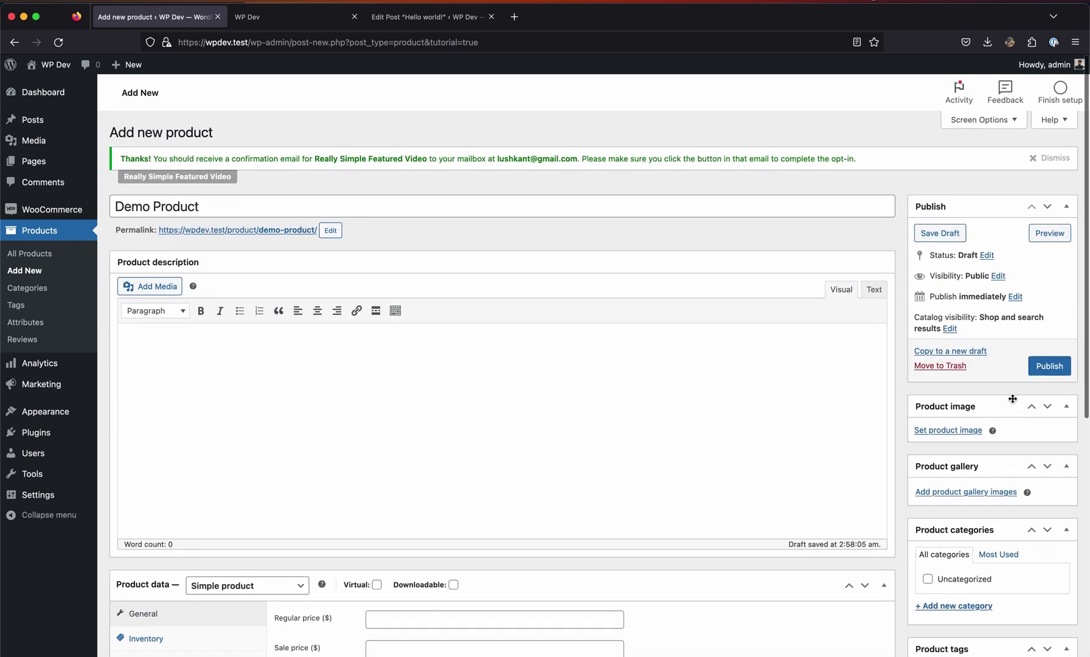
{"action": "left_click", "coordinate": [1040, 370]}
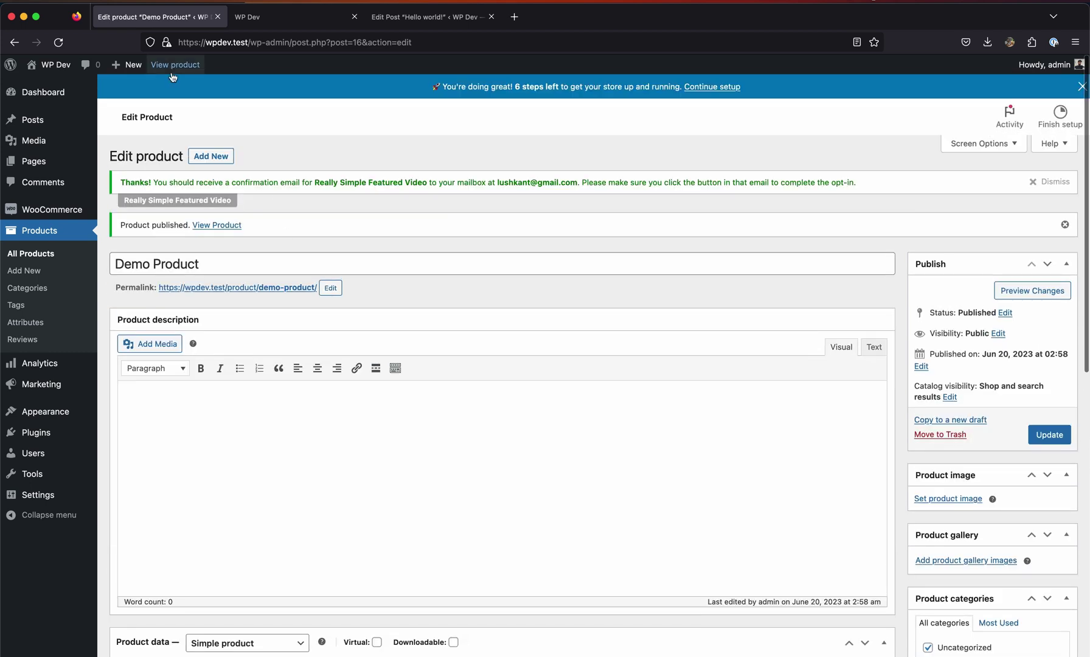
Step: Open the Demo Product page in a new browser tab
{"action": "right_click", "coordinate": [175, 66]}
{"action": "left_click", "coordinate": [213, 79]}
{"action": "left_click", "coordinate": [285, 24]}
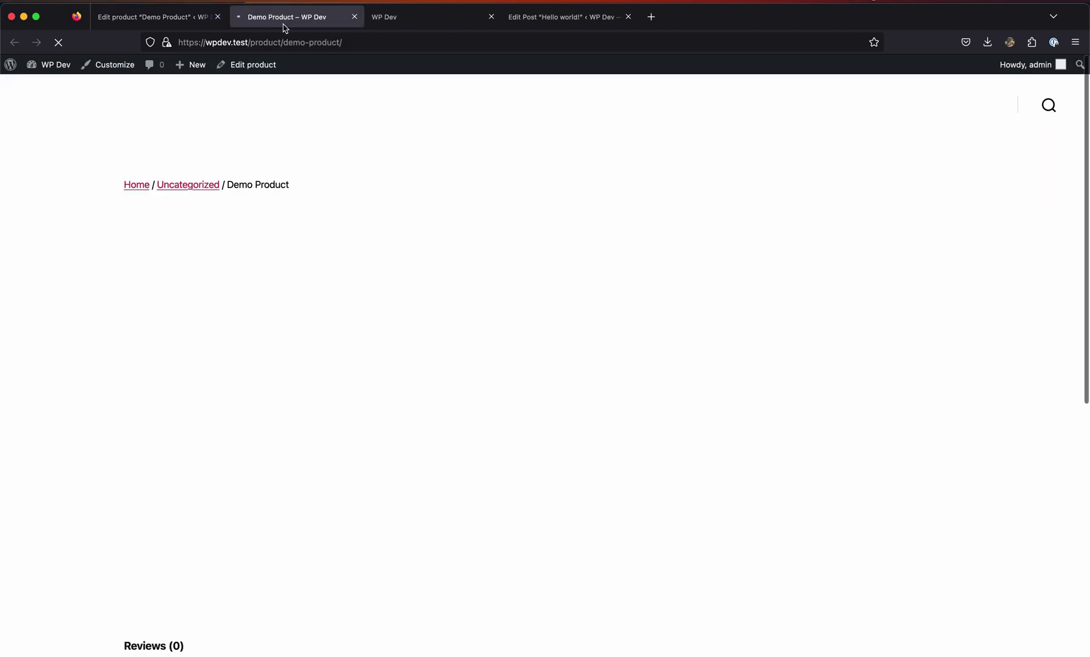
{"action": "scroll", "coordinate": [511, 299], "scroll_direction": "up", "scroll_amount": 3}
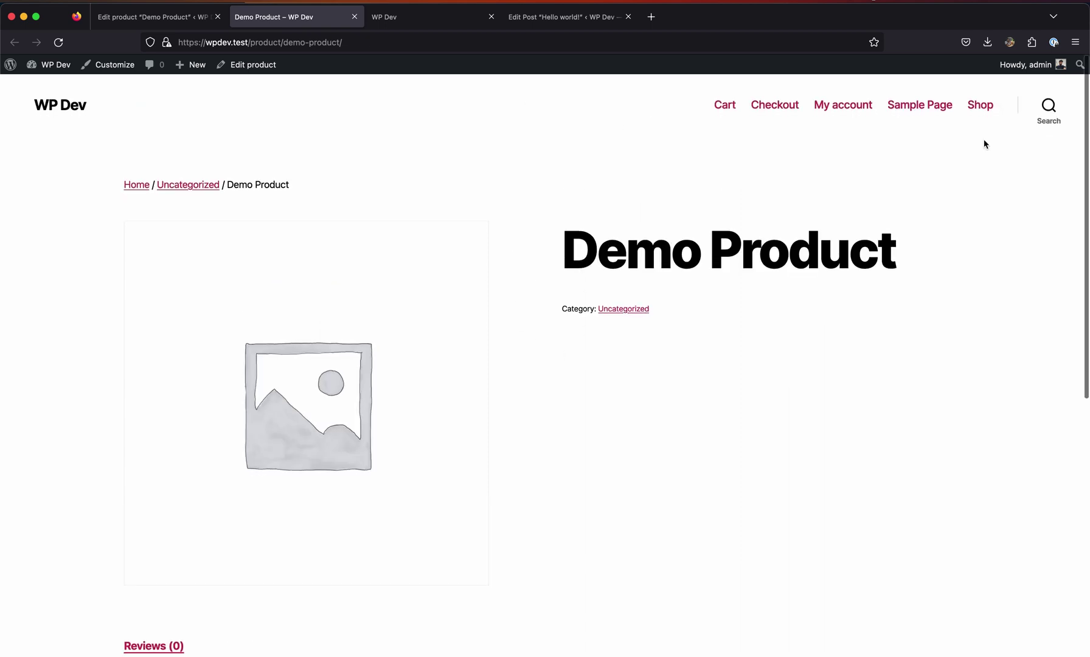
Step: Check the Shop listing, then return to the editor and open the Plugins list
{"action": "left_click", "coordinate": [975, 105]}
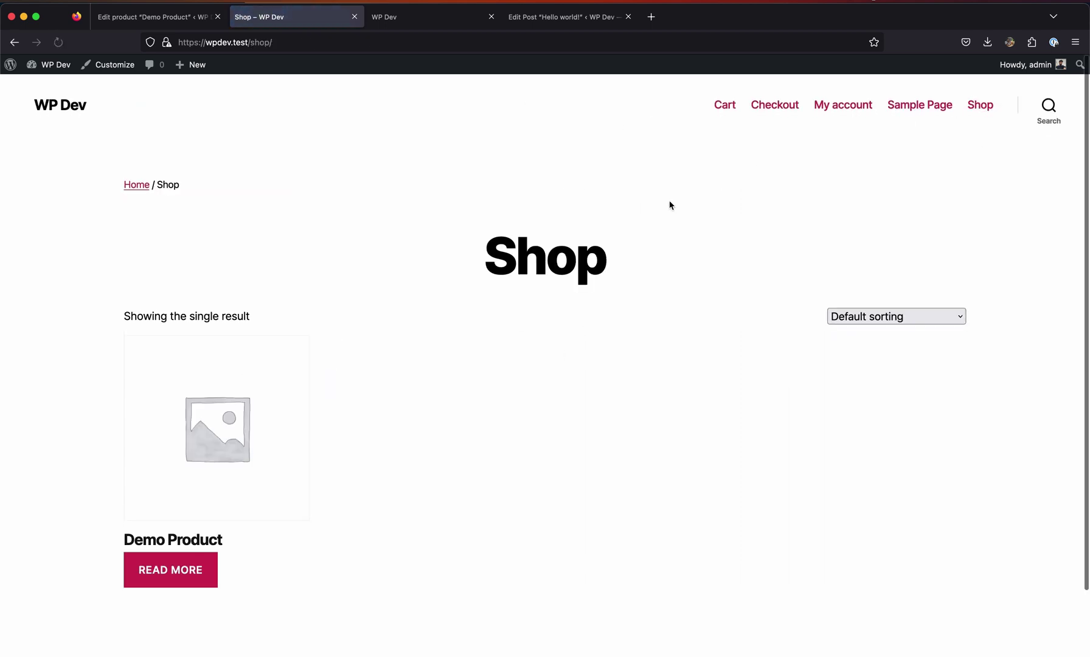
{"action": "left_click", "coordinate": [156, 18]}
{"action": "scroll", "coordinate": [807, 413], "scroll_direction": "down", "scroll_amount": 9}
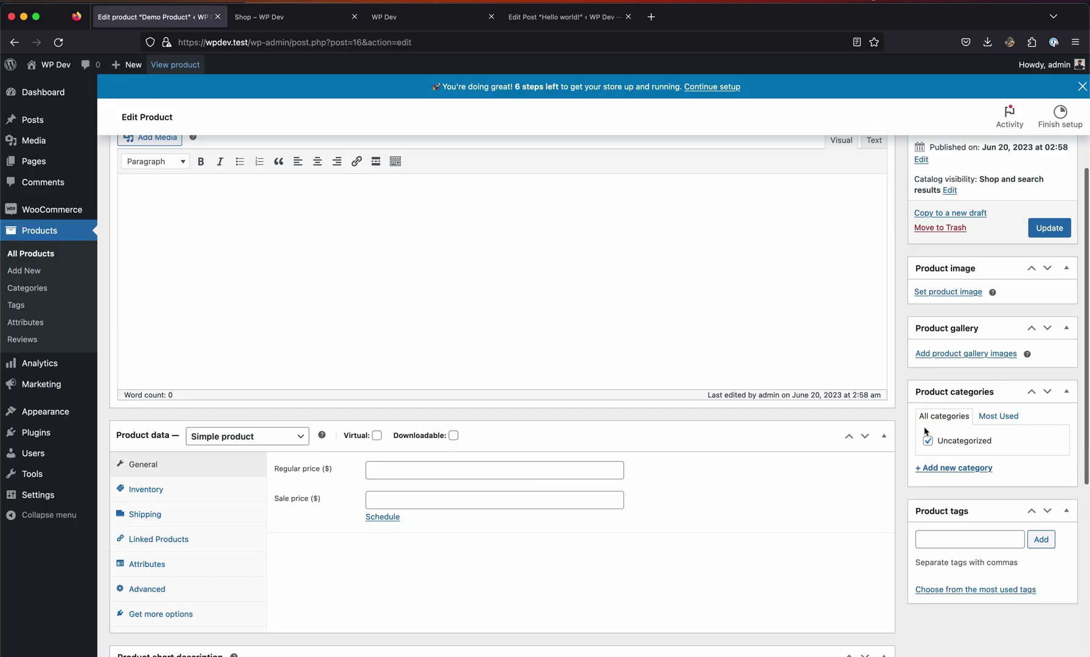
{"action": "scroll", "coordinate": [929, 423], "scroll_direction": "up", "scroll_amount": 3}
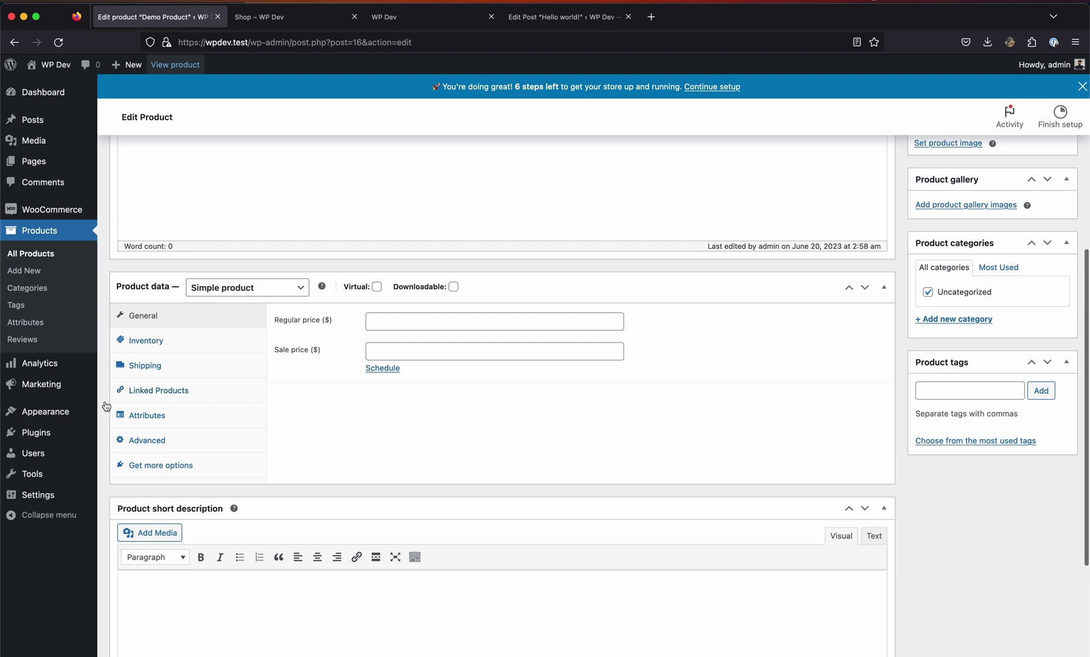
{"action": "left_click", "coordinate": [54, 438]}
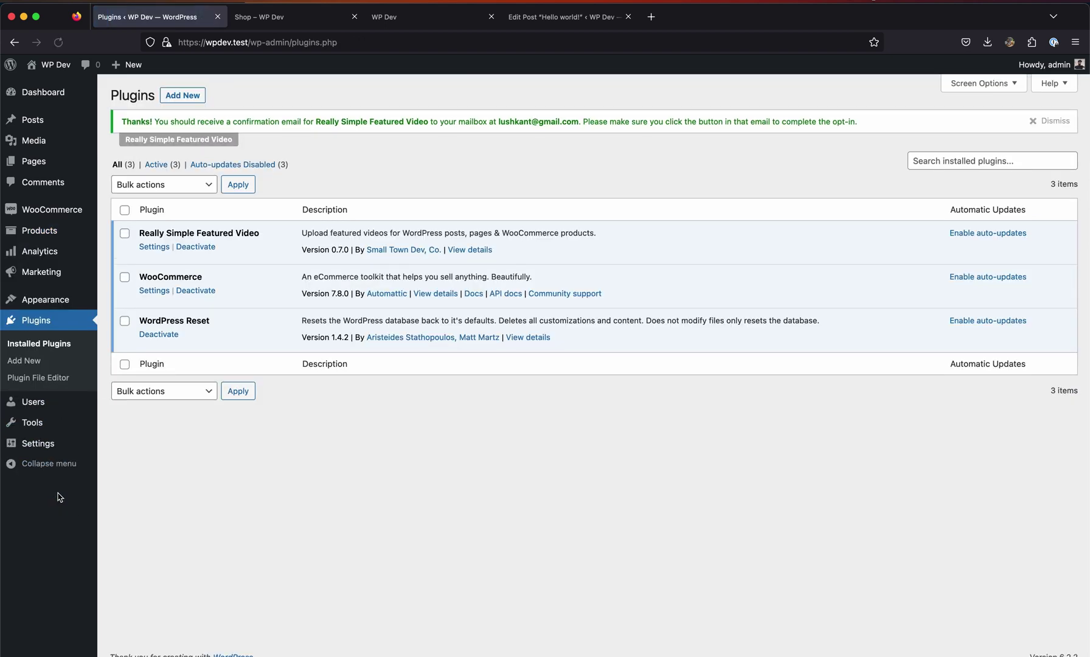
Step: Enable Really Simple Featured Video support for Products, save, and open All Products
{"action": "mouse_move", "coordinate": [48, 444]}
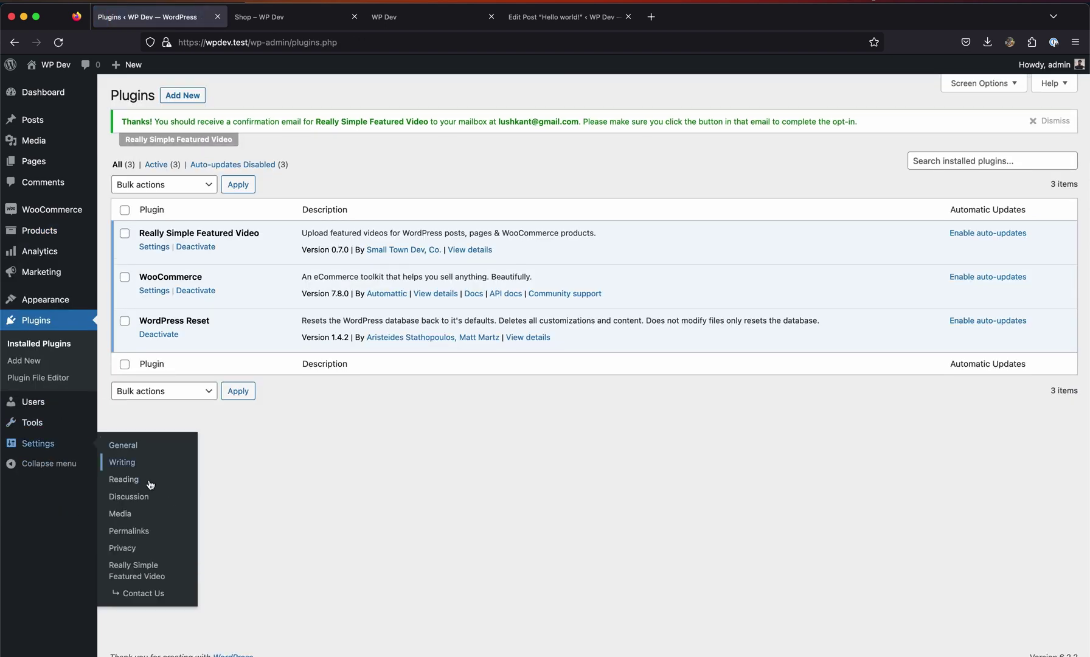
{"action": "left_click", "coordinate": [138, 555]}
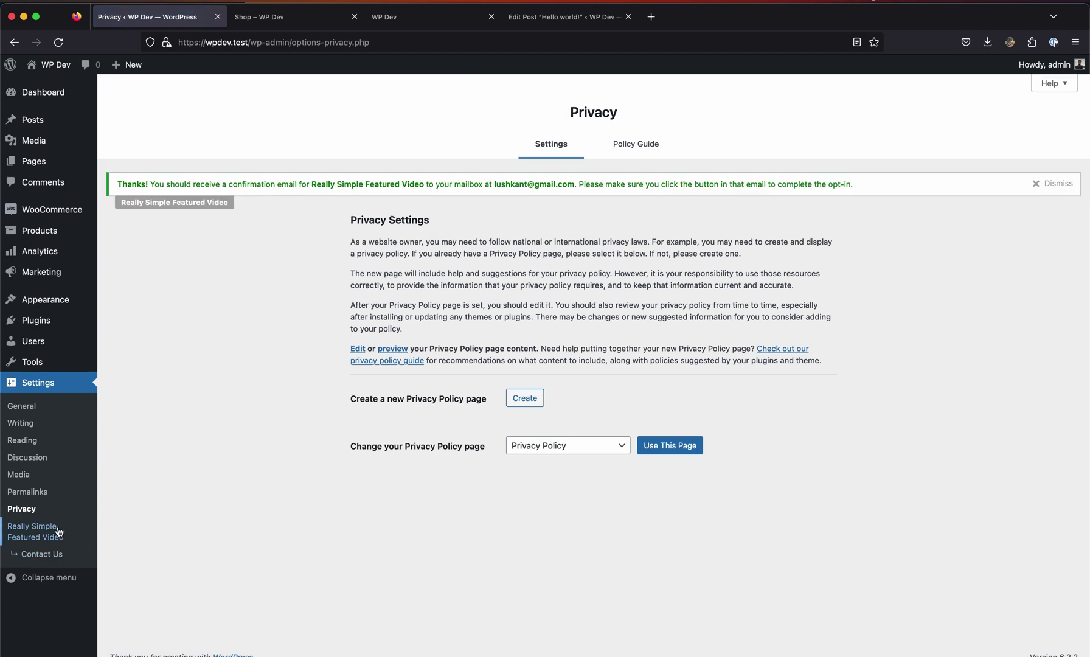
{"action": "left_click", "coordinate": [55, 535]}
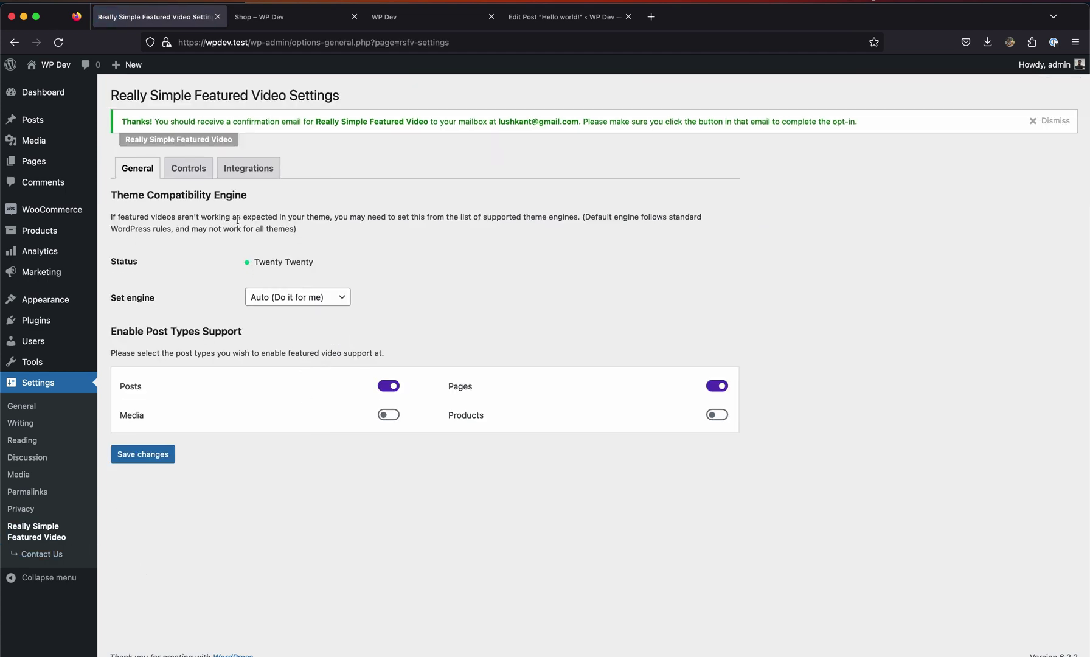
{"action": "left_click", "coordinate": [189, 173]}
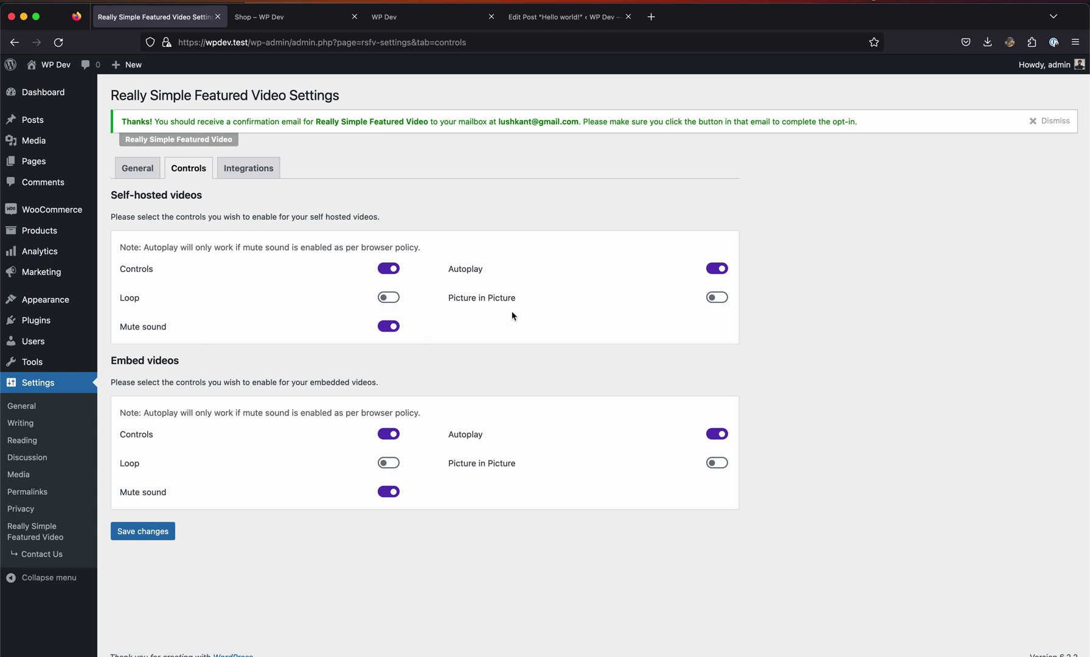
{"action": "left_click", "coordinate": [148, 174]}
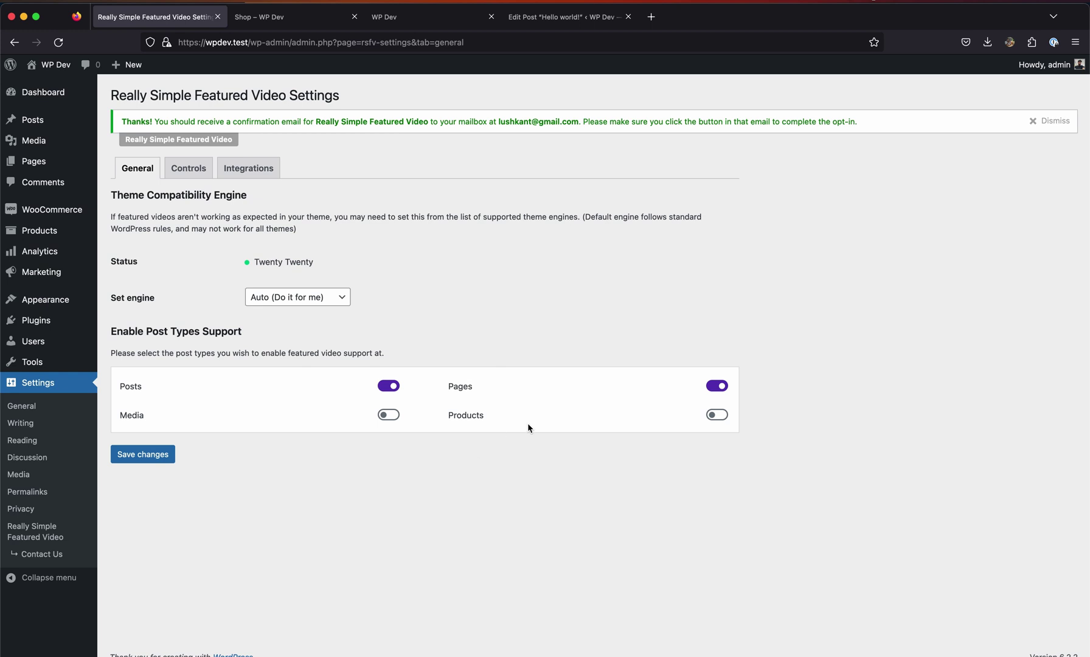
{"action": "left_click", "coordinate": [714, 416]}
{"action": "left_click", "coordinate": [169, 454]}
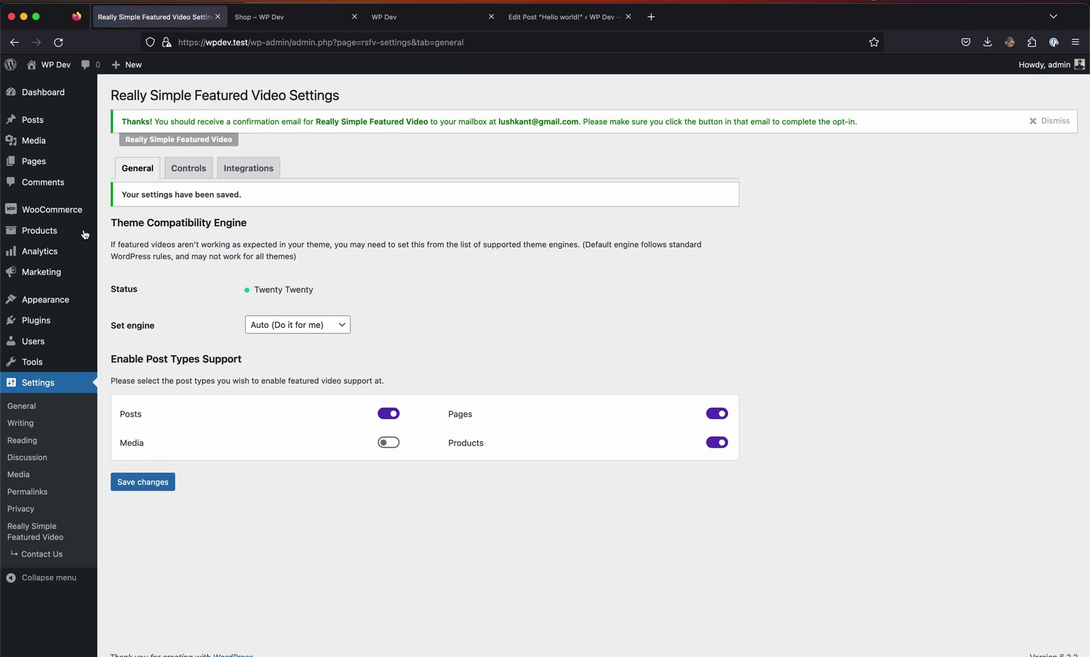
{"action": "left_click", "coordinate": [128, 227]}
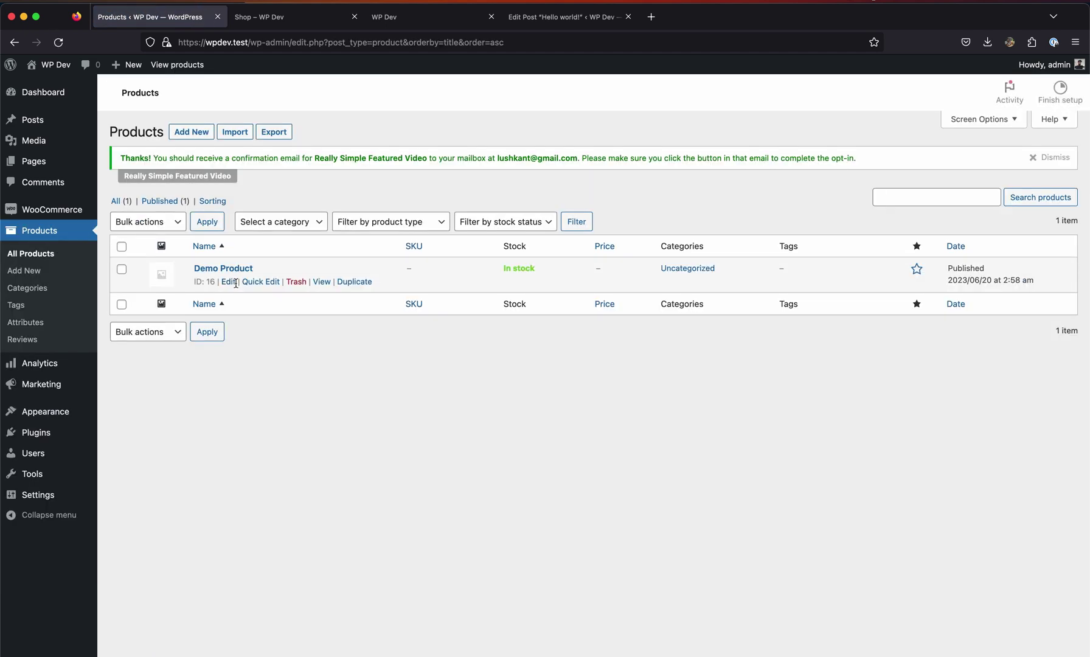
Step: Give Demo Product an embedded YouTube featured video, update it, and reload the Shop tab
{"action": "left_click", "coordinate": [229, 306]}
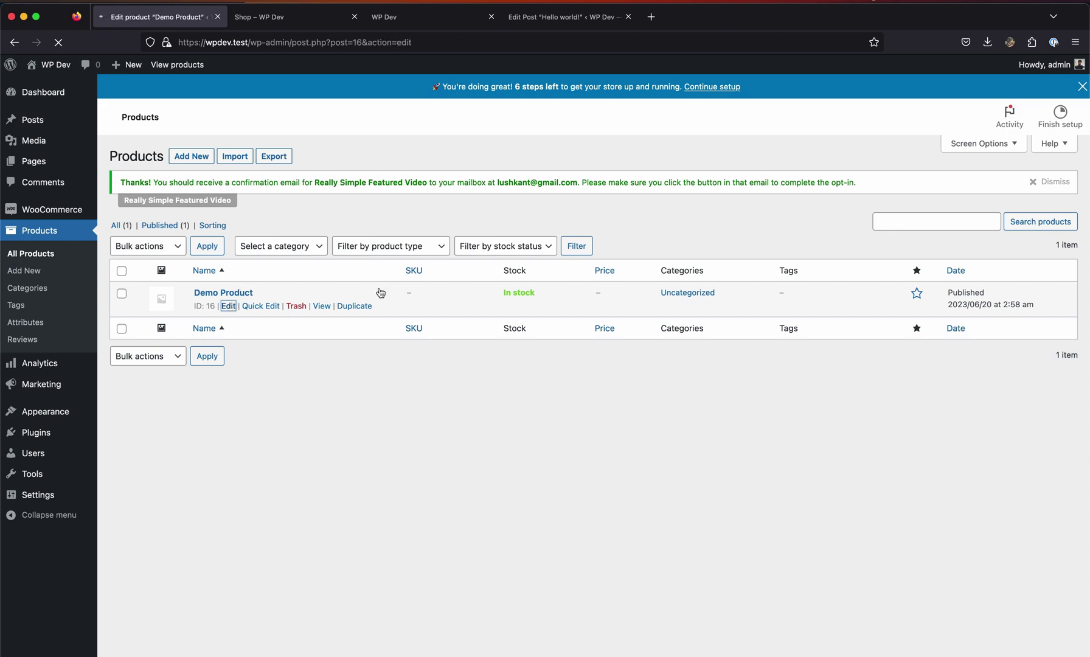
{"action": "scroll", "coordinate": [879, 435], "scroll_direction": "down", "scroll_amount": 10}
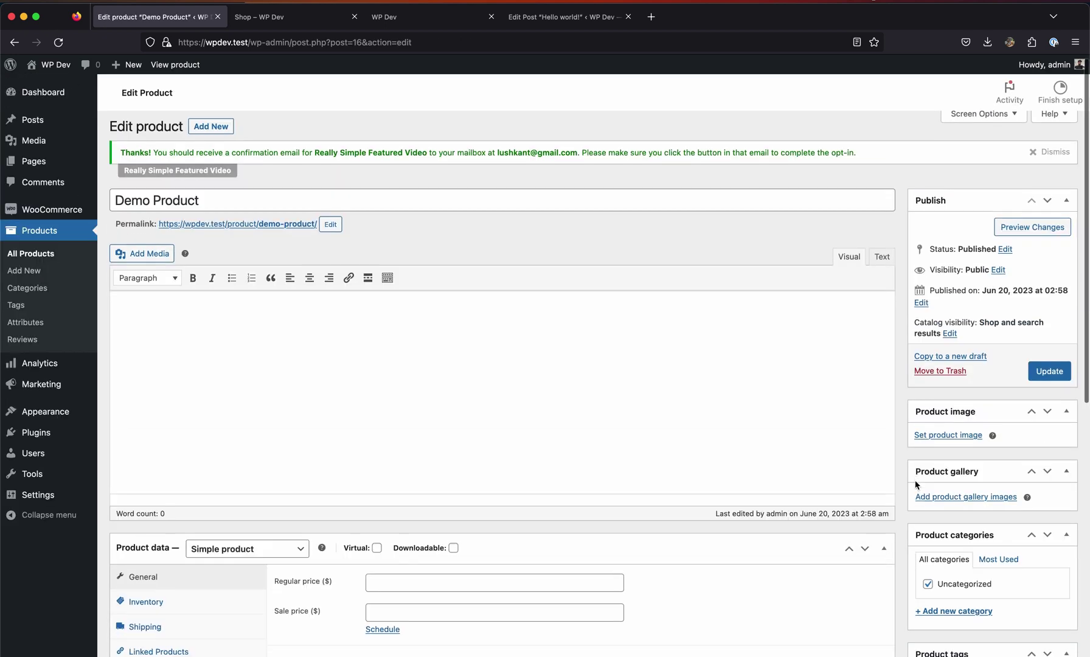
{"action": "scroll", "coordinate": [931, 546], "scroll_direction": "up", "scroll_amount": 2}
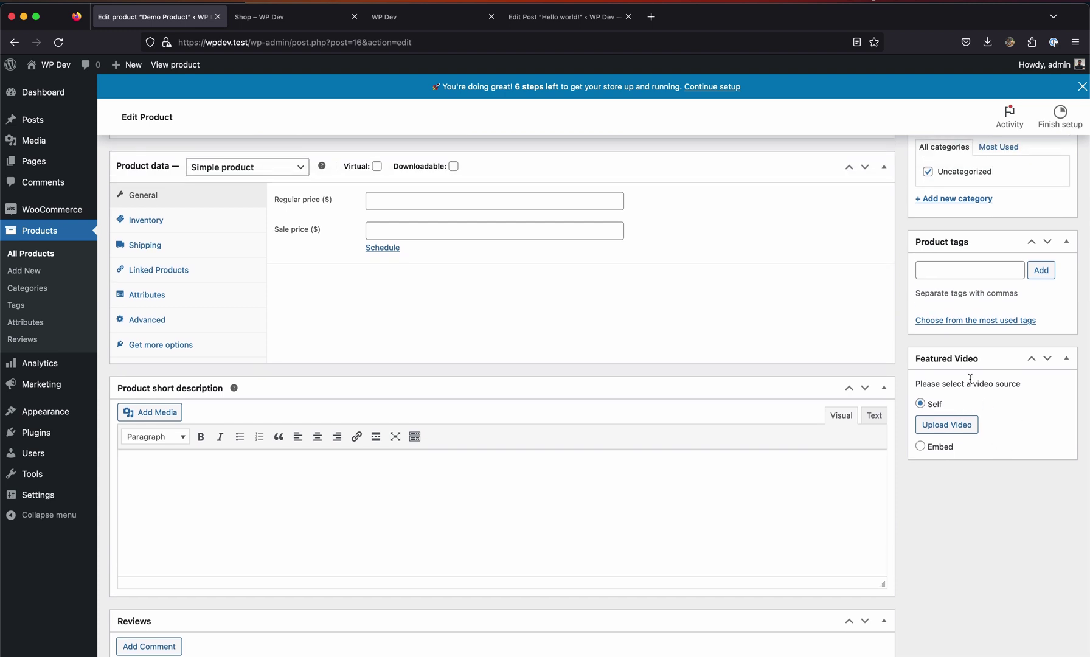
{"action": "left_click", "coordinate": [929, 450]}
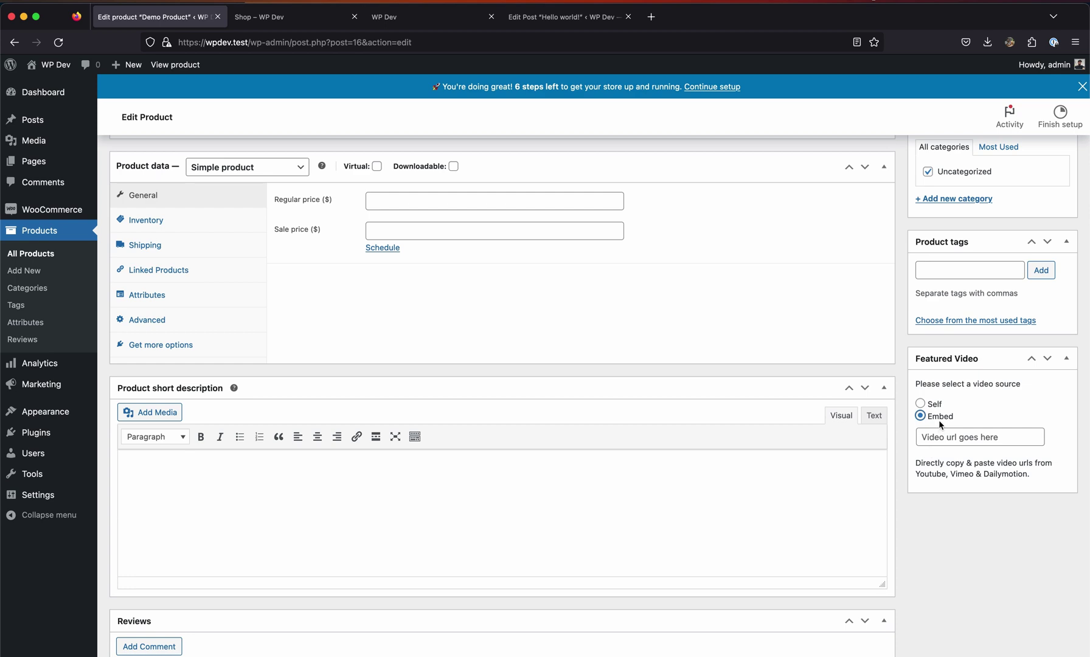
{"action": "left_click", "coordinate": [937, 442]}
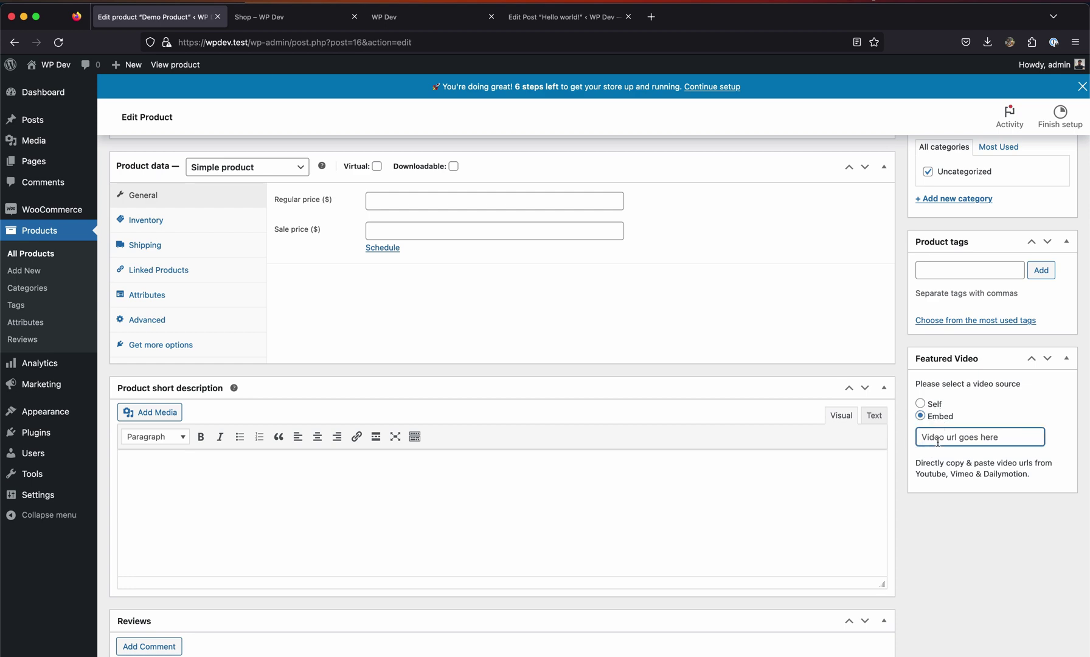
{"action": "type", "text": "https://www.youtube.com/watch?v=hBASAZa51TI"}
{"action": "scroll", "coordinate": [983, 378], "scroll_direction": "up", "scroll_amount": 10}
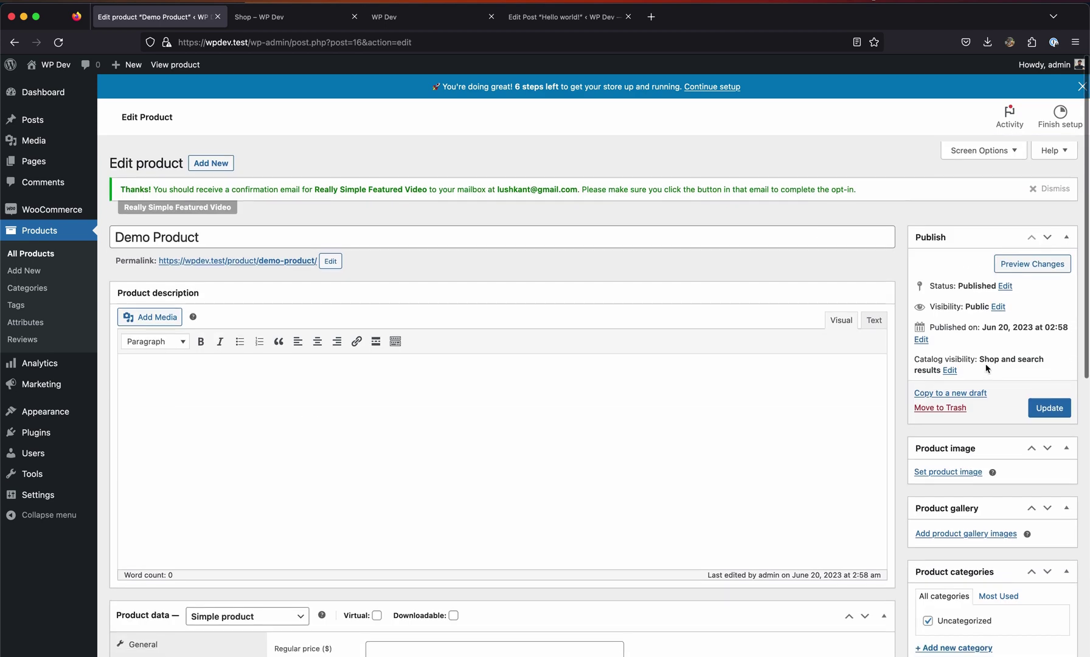
{"action": "left_click", "coordinate": [1044, 405]}
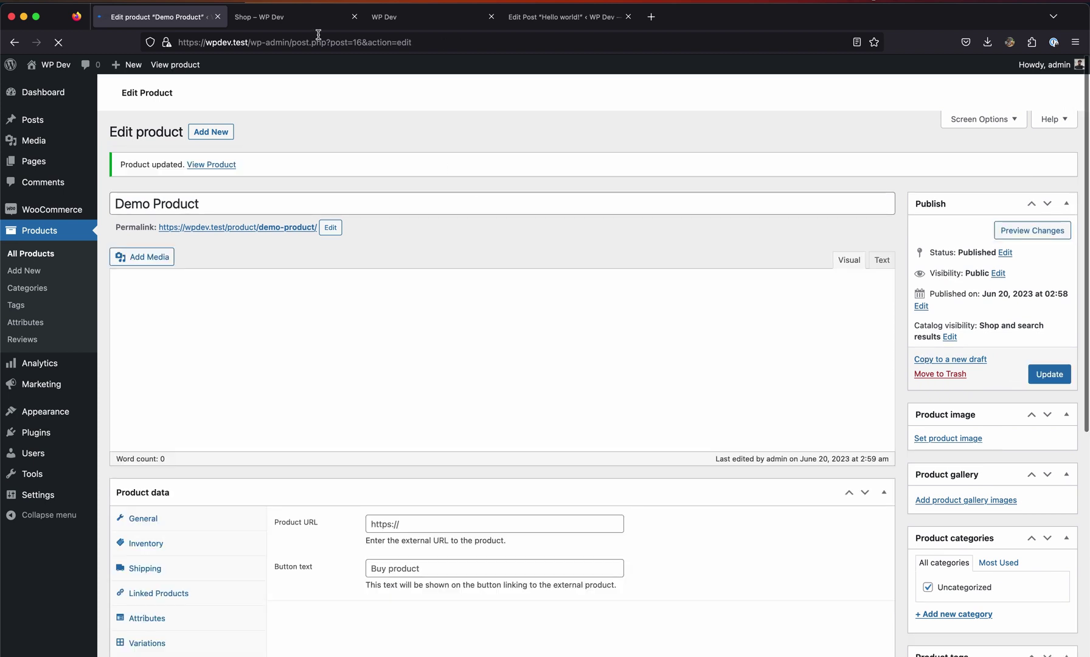
{"action": "left_click", "coordinate": [300, 23]}
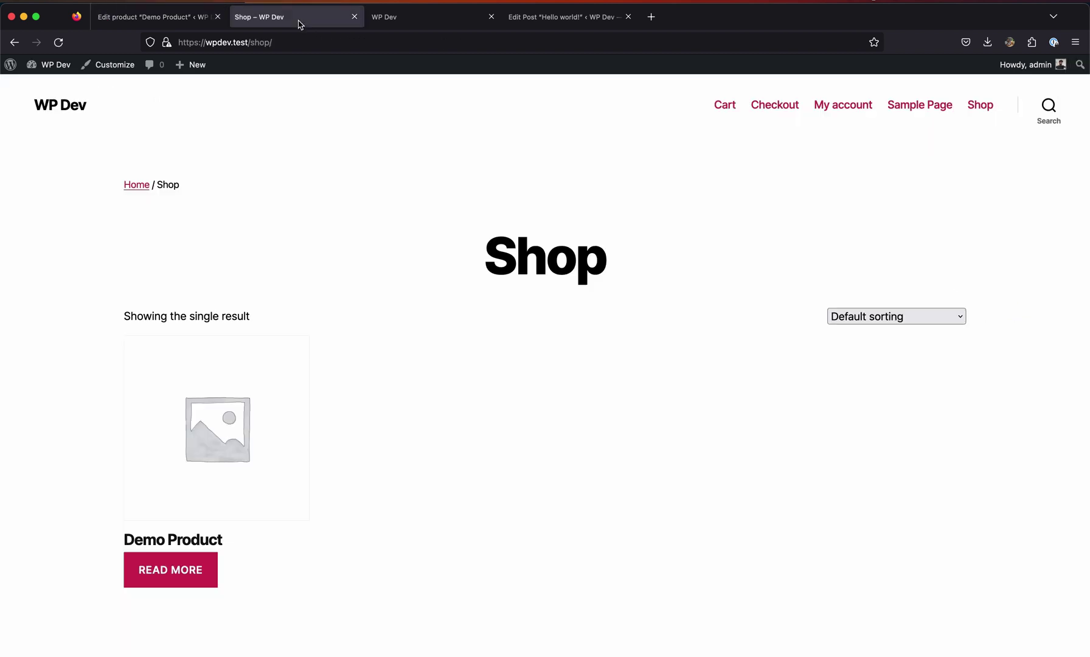
{"action": "key", "text": "super+r"}
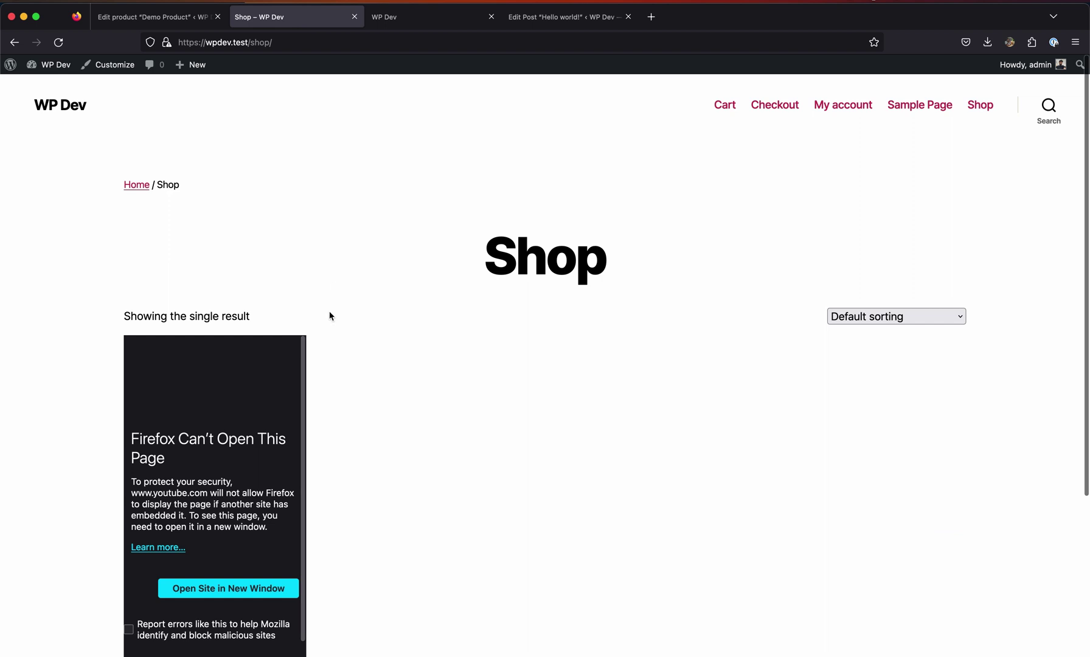
Step: Inspect the blocked embed and wpdev.test site info, then return to Demo Product's editor
{"action": "scroll", "coordinate": [326, 365], "scroll_direction": "down", "scroll_amount": 3}
{"action": "scroll", "coordinate": [324, 388], "scroll_direction": "down", "scroll_amount": 1}
{"action": "scroll", "coordinate": [255, 469], "scroll_direction": "down", "scroll_amount": 5}
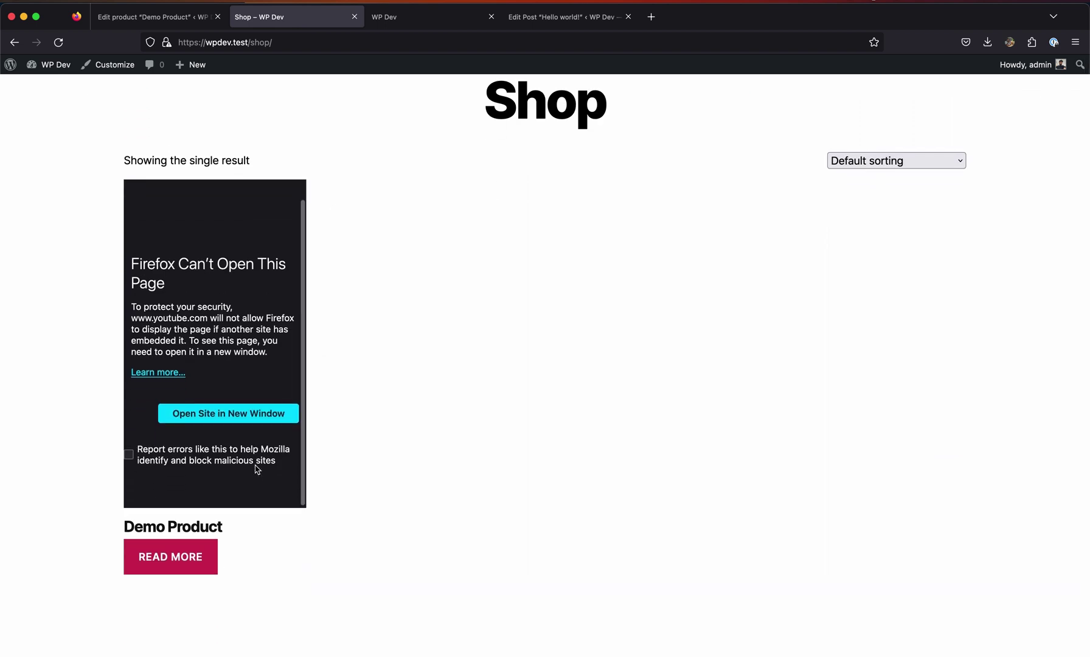
{"action": "scroll", "coordinate": [255, 319], "scroll_direction": "up", "scroll_amount": 2}
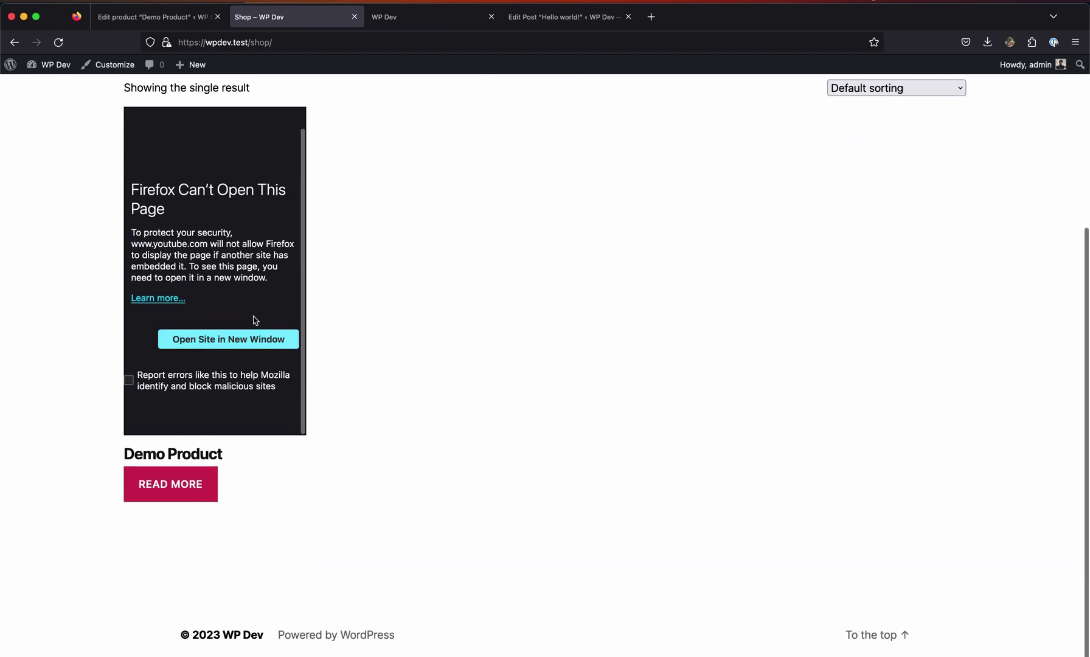
{"action": "scroll", "coordinate": [334, 268], "scroll_direction": "up", "scroll_amount": 5}
{"action": "scroll", "coordinate": [333, 267], "scroll_direction": "down", "scroll_amount": 1}
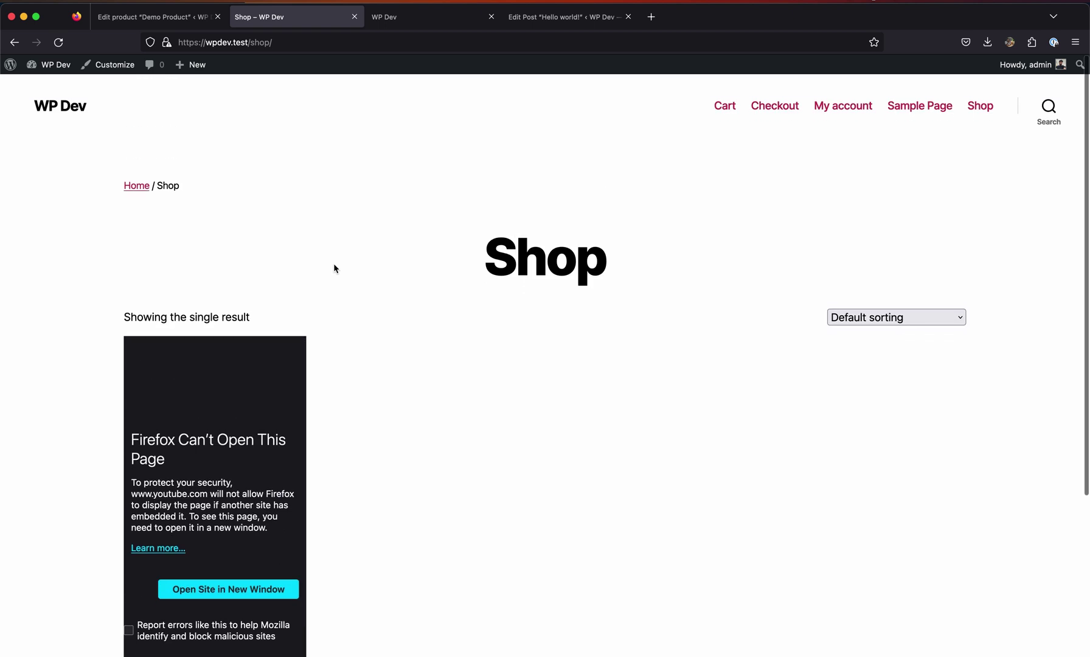
{"action": "left_click", "coordinate": [167, 42]}
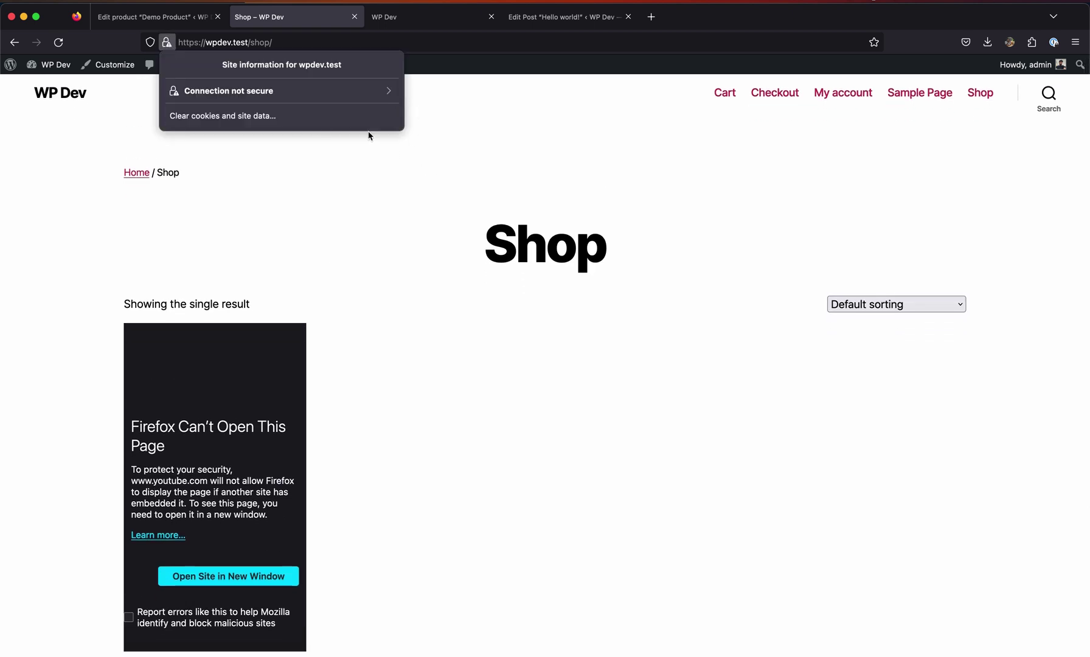
{"action": "left_click", "coordinate": [209, 38]}
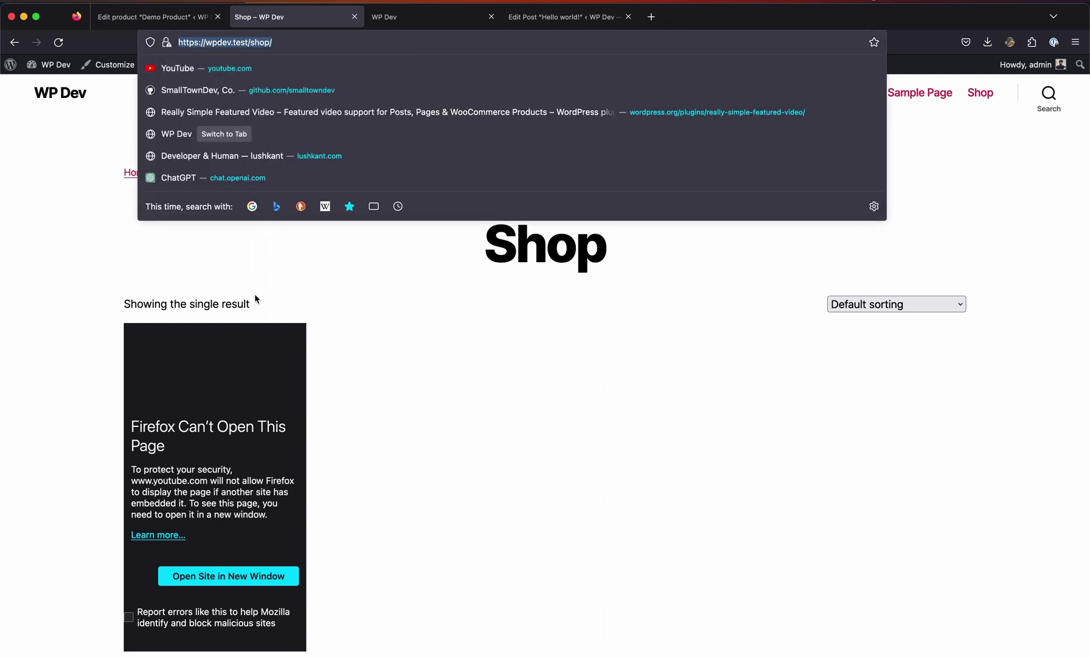
{"action": "left_click", "coordinate": [310, 277]}
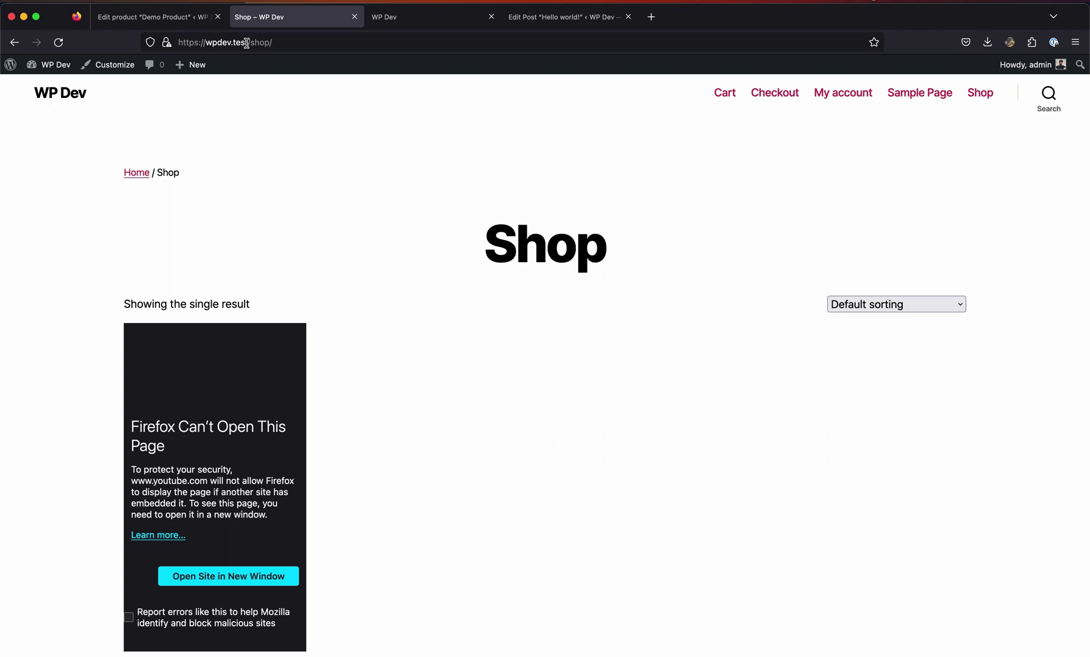
{"action": "left_click", "coordinate": [182, 18]}
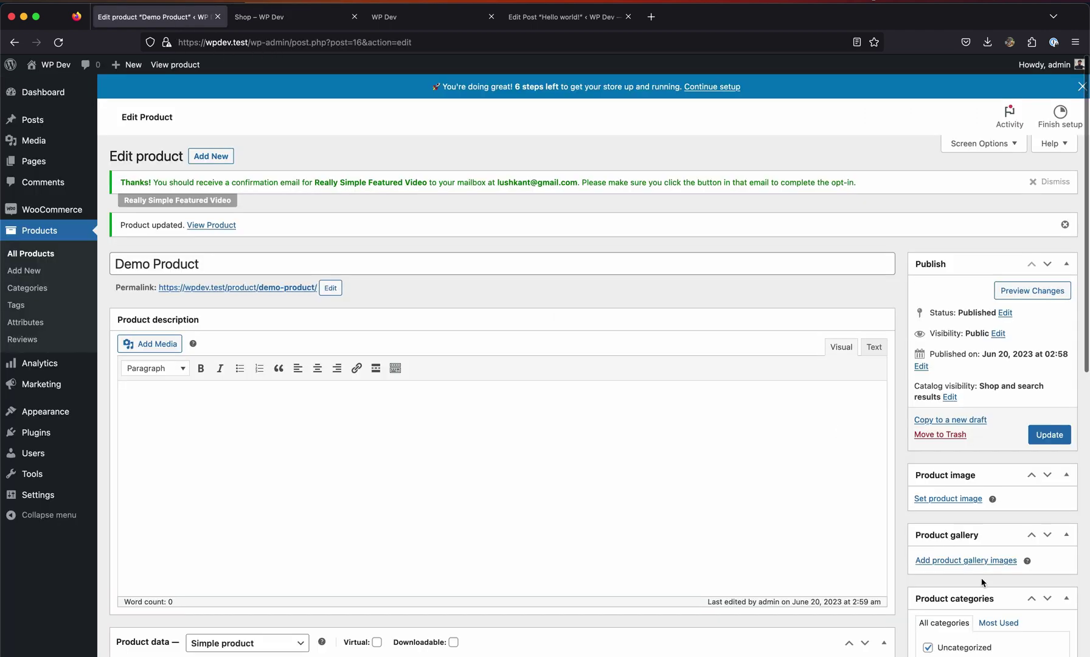
Step: Switch Demo Product's featured video to the self-hosted coffee-cup clip from the media library
{"action": "scroll", "coordinate": [982, 582], "scroll_direction": "down", "scroll_amount": 10}
{"action": "scroll", "coordinate": [973, 425], "scroll_direction": "up", "scroll_amount": 1}
{"action": "left_click", "coordinate": [933, 335]}
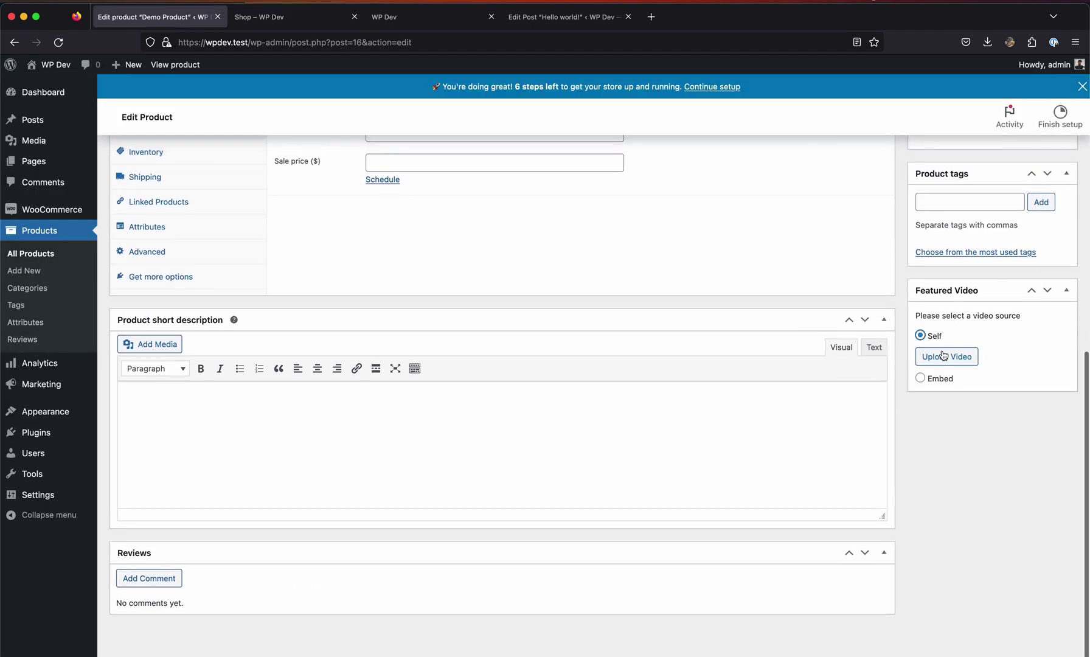
{"action": "left_click", "coordinate": [942, 356]}
{"action": "left_click", "coordinate": [103, 240]}
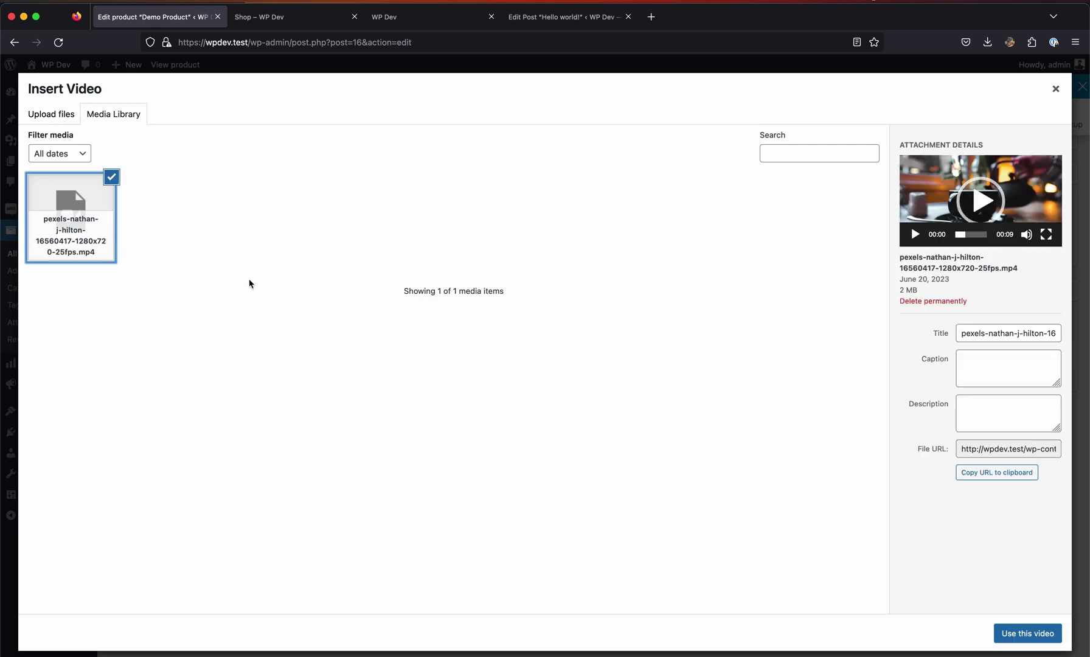
{"action": "left_click", "coordinate": [1037, 633]}
Step: Update the product, then open Demo Product from the Shop page
{"action": "scroll", "coordinate": [1043, 547], "scroll_direction": "up", "scroll_amount": 15}
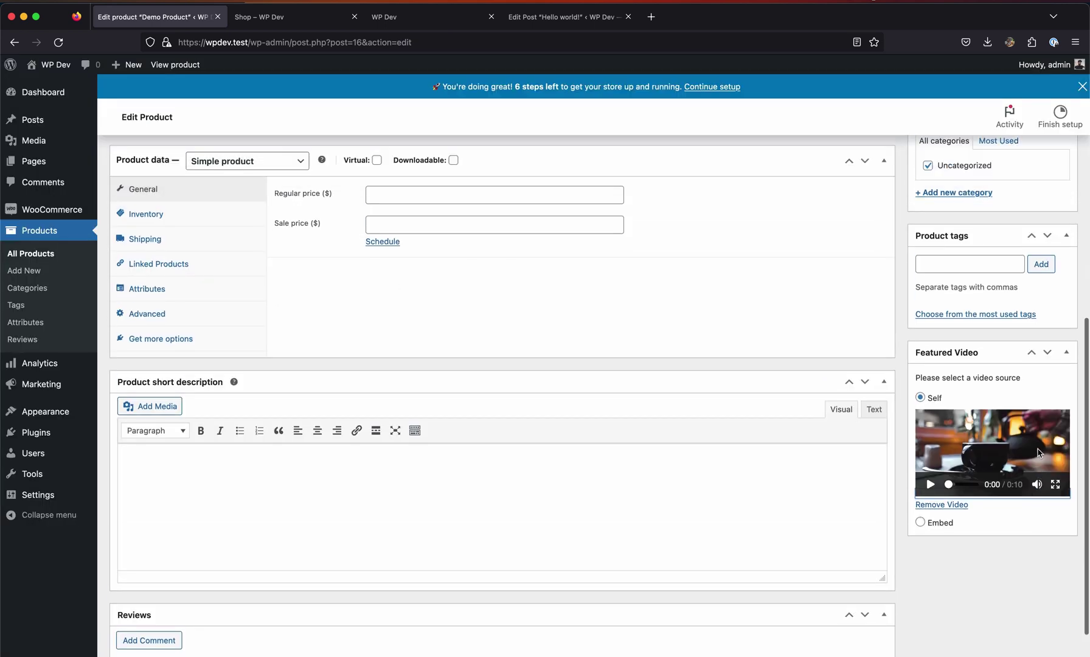
{"action": "left_click", "coordinate": [1049, 433]}
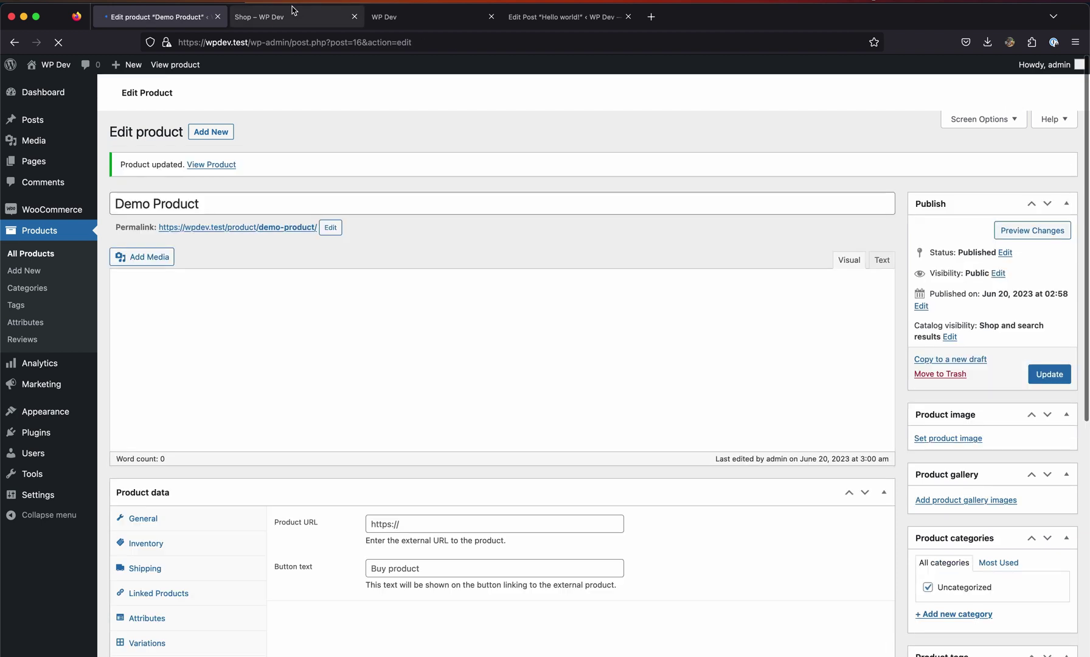
{"action": "left_click", "coordinate": [276, 23]}
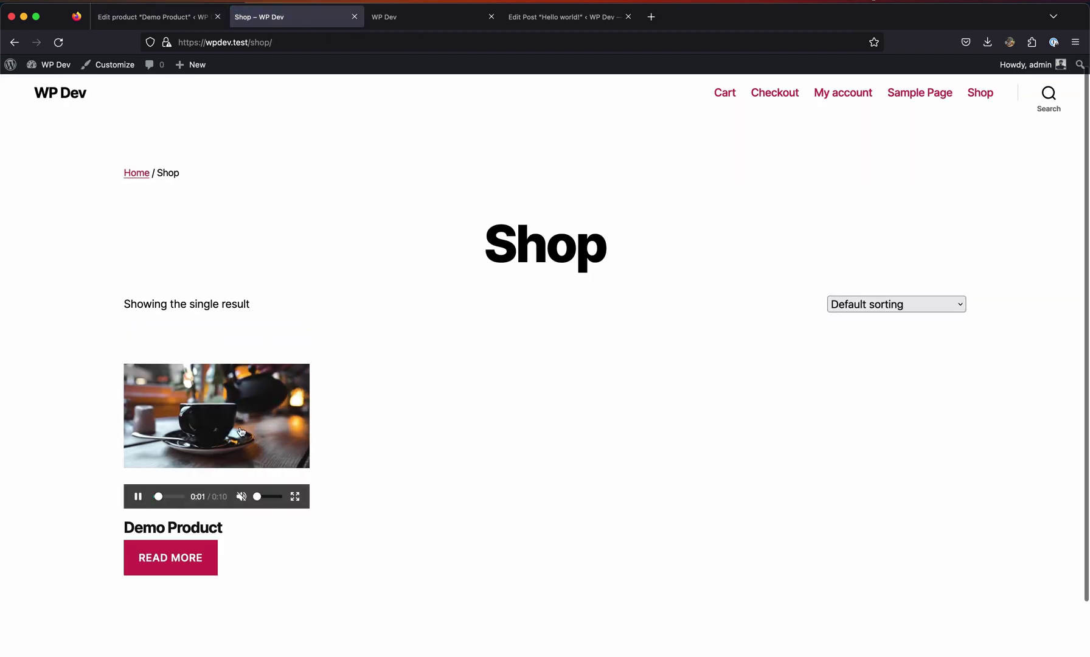
{"action": "left_click", "coordinate": [209, 528]}
Step: Reload the Demo Product page, watch the coffee-cup video play, then return to the editor
{"action": "scroll", "coordinate": [656, 340], "scroll_direction": "down", "scroll_amount": 3}
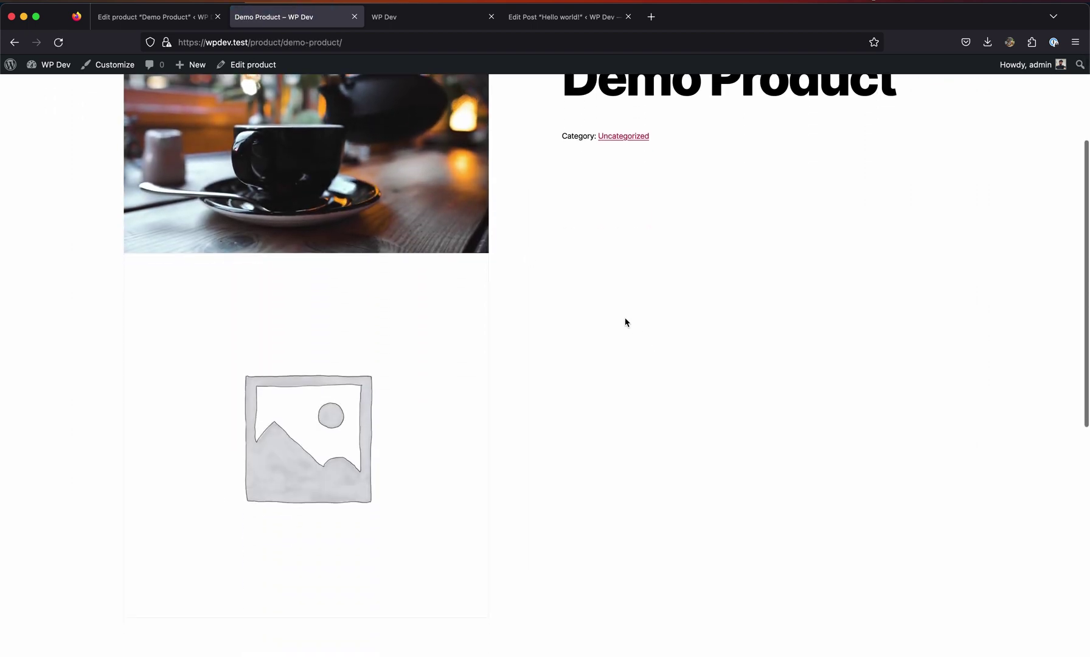
{"action": "scroll", "coordinate": [626, 321], "scroll_direction": "up", "scroll_amount": 1}
{"action": "scroll", "coordinate": [611, 307], "scroll_direction": "down", "scroll_amount": 4}
{"action": "scroll", "coordinate": [611, 308], "scroll_direction": "up", "scroll_amount": 6}
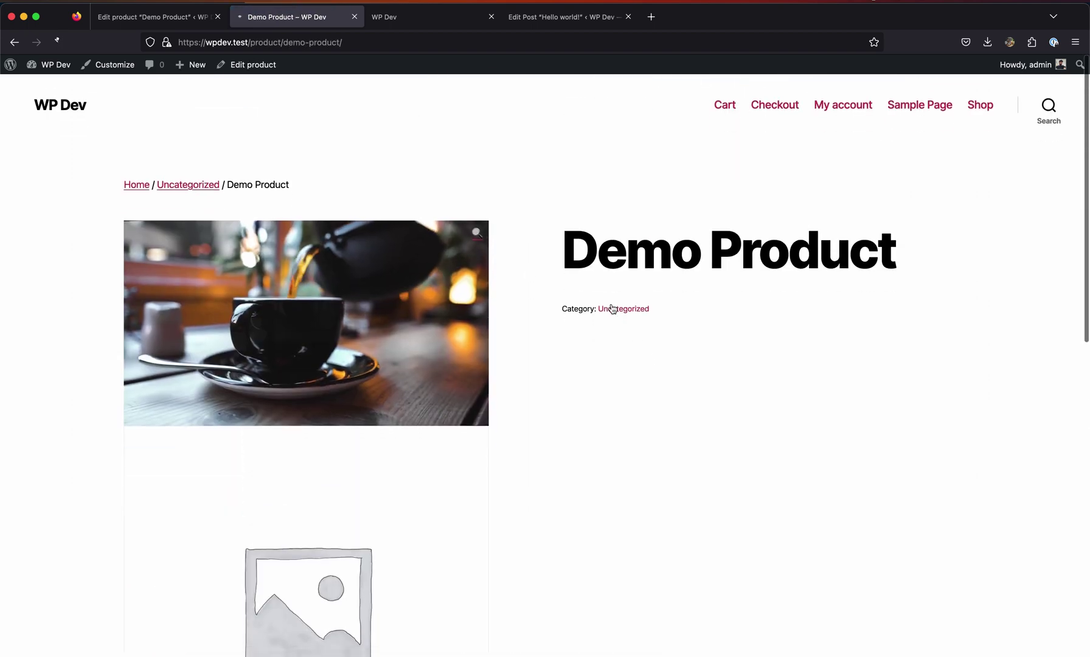
{"action": "left_click", "coordinate": [612, 309]}
{"action": "scroll", "coordinate": [610, 308], "scroll_direction": "down", "scroll_amount": 2}
{"action": "scroll", "coordinate": [610, 310], "scroll_direction": "up", "scroll_amount": 2}
{"action": "scroll", "coordinate": [513, 336], "scroll_direction": "down", "scroll_amount": 2}
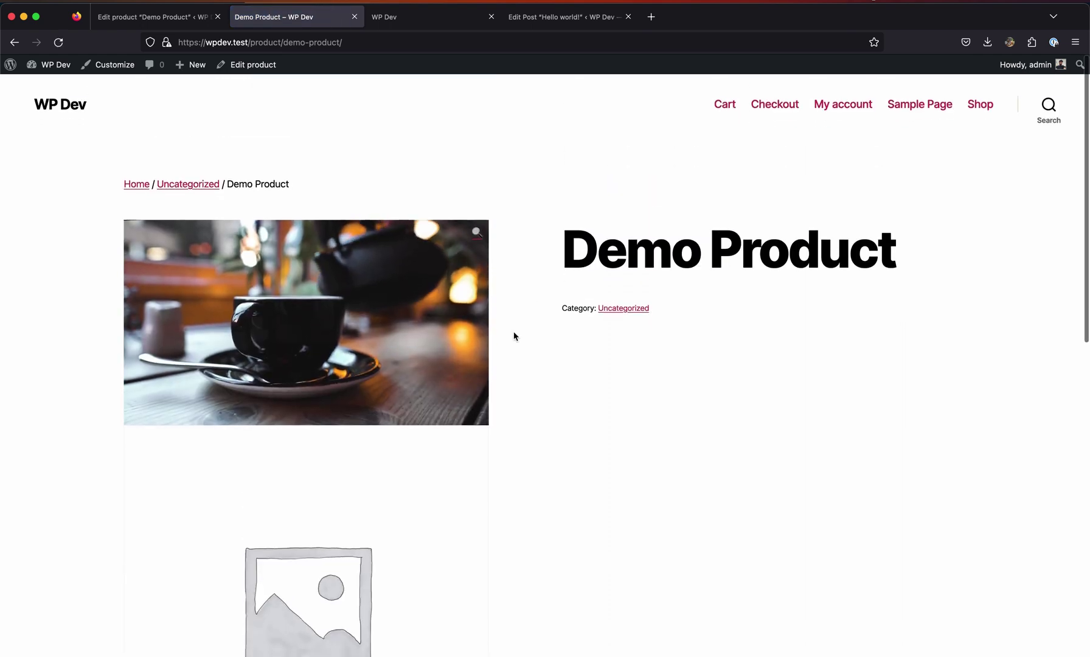
{"action": "scroll", "coordinate": [514, 336], "scroll_direction": "up", "scroll_amount": 2}
{"action": "scroll", "coordinate": [341, 530], "scroll_direction": "down", "scroll_amount": 6}
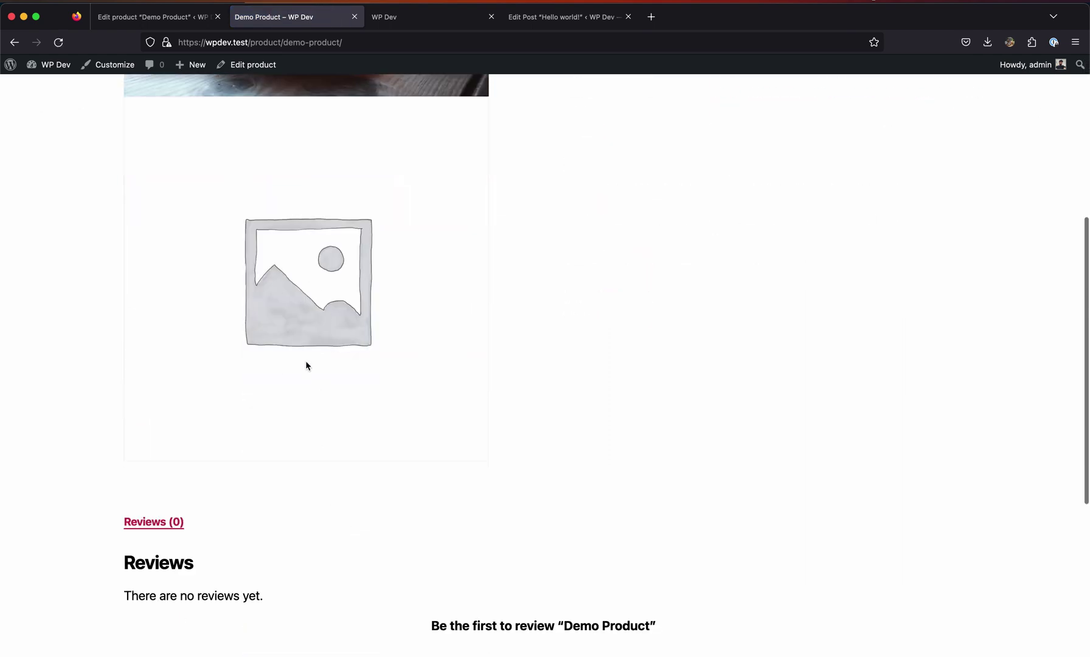
{"action": "scroll", "coordinate": [296, 295], "scroll_direction": "up", "scroll_amount": 3}
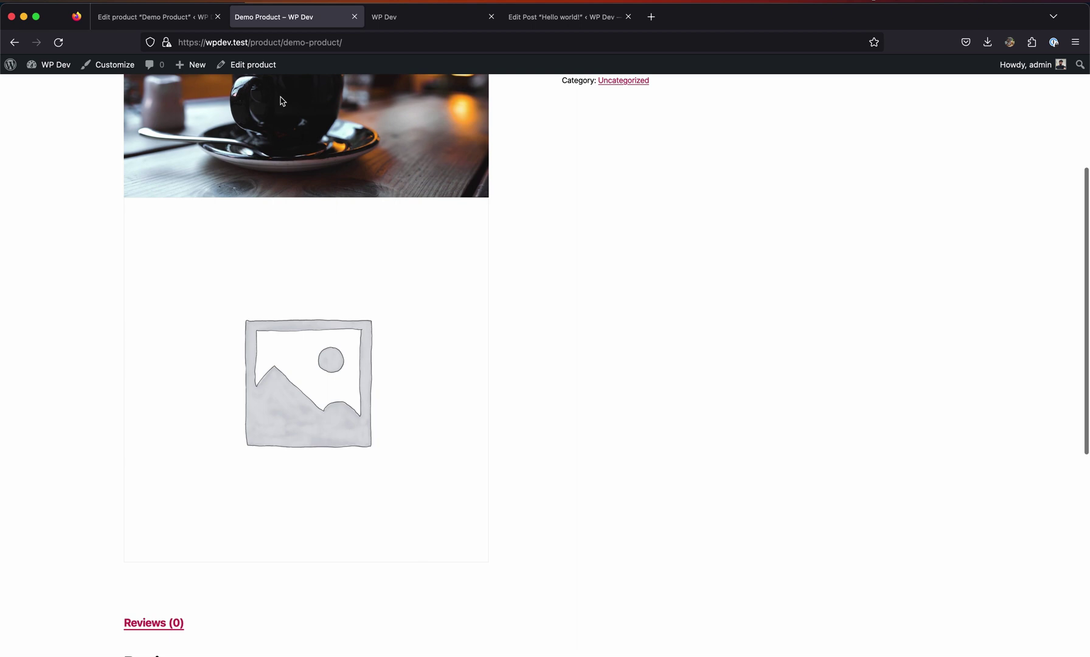
{"action": "scroll", "coordinate": [244, 262], "scroll_direction": "up", "scroll_amount": 6}
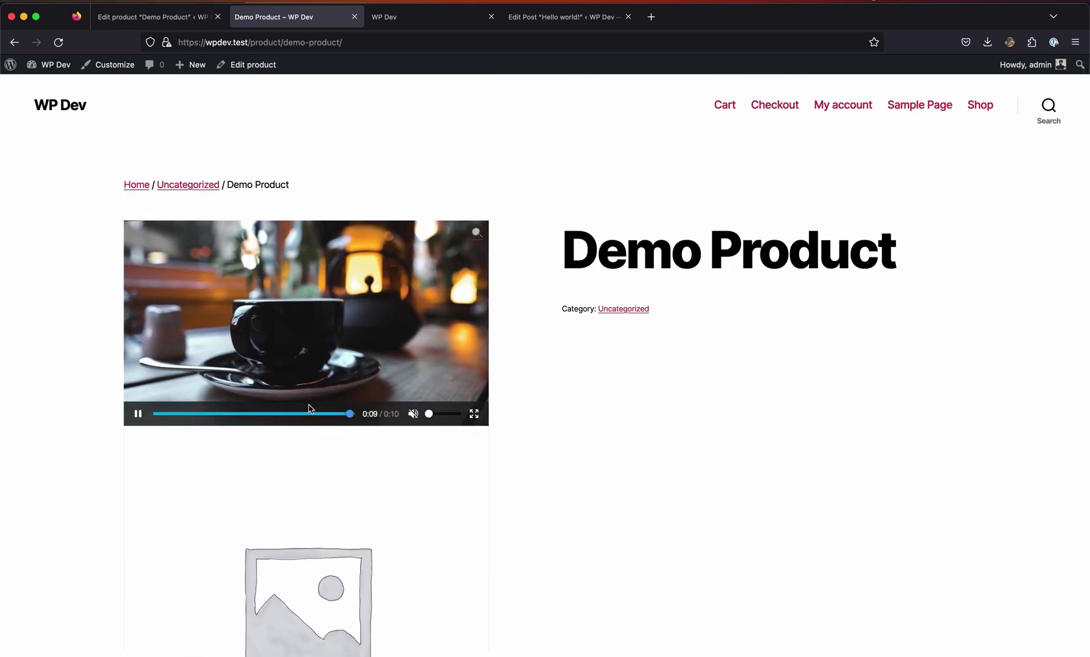
{"action": "left_click", "coordinate": [152, 16]}
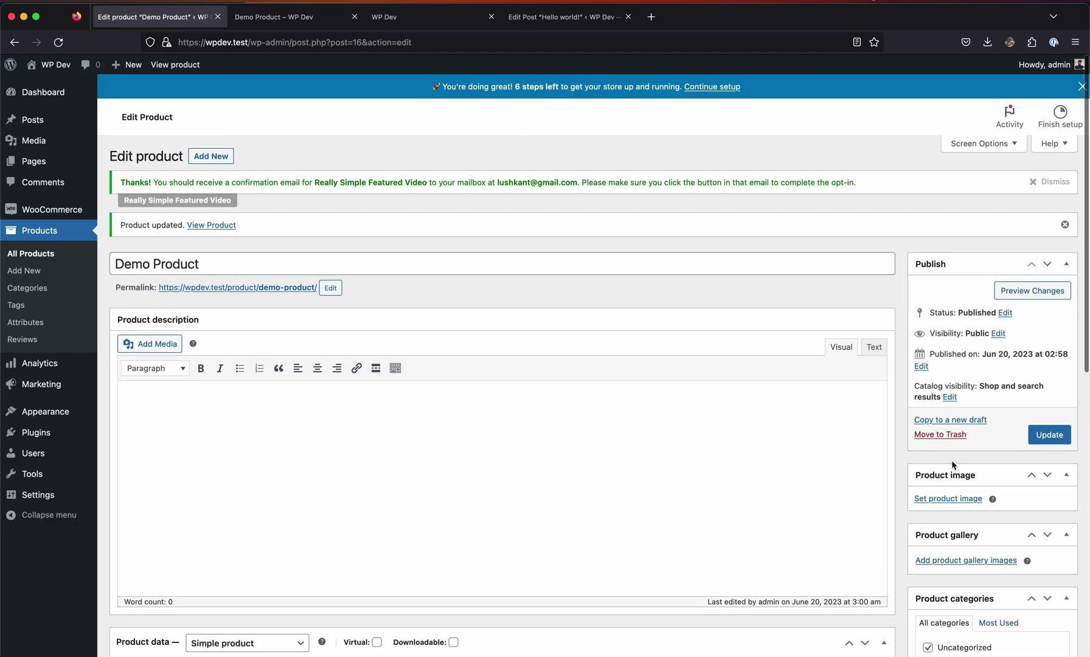
Step: Set the street scene photo as Demo Product's image and update the product
{"action": "scroll", "coordinate": [971, 510], "scroll_direction": "down", "scroll_amount": 1}
{"action": "left_click", "coordinate": [955, 433]}
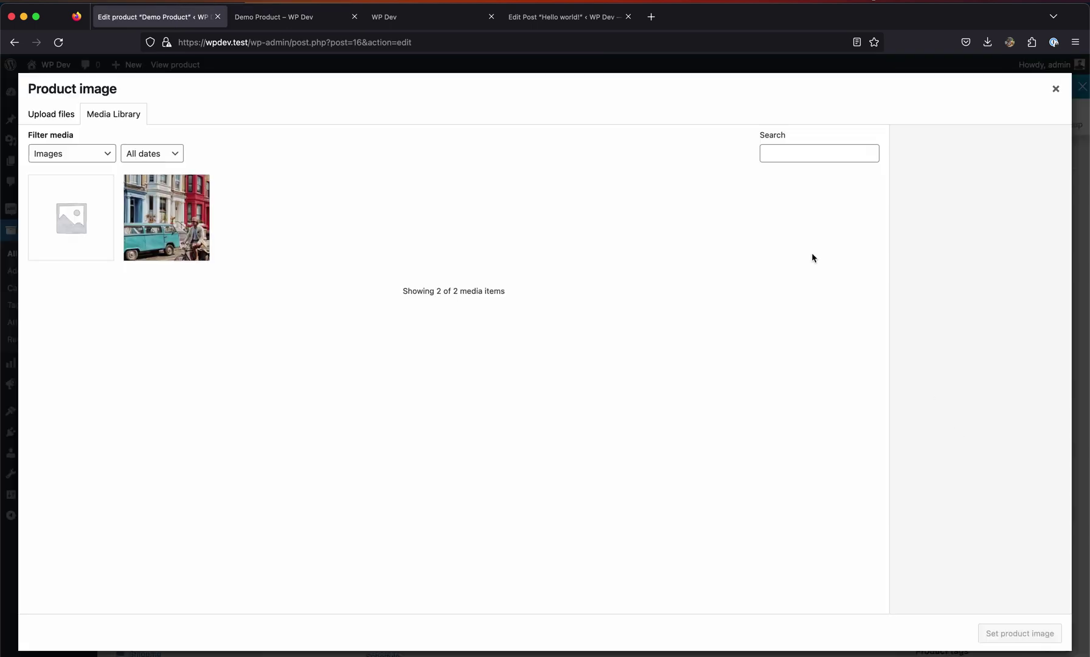
{"action": "left_click", "coordinate": [146, 209]}
{"action": "left_click", "coordinate": [1058, 636]}
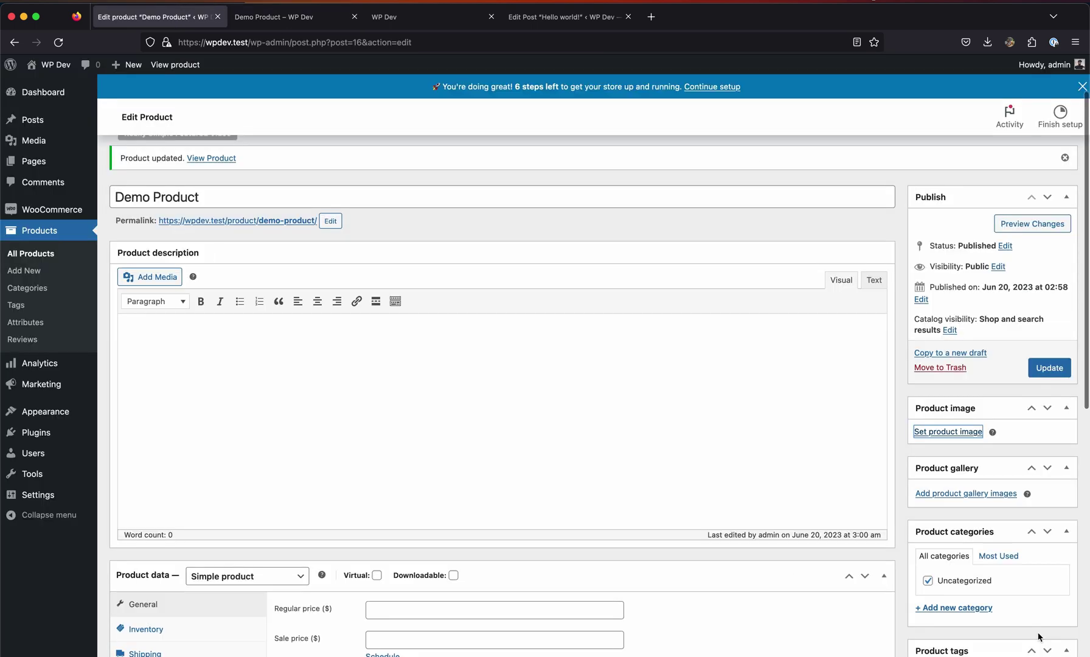
{"action": "scroll", "coordinate": [1044, 414], "scroll_direction": "up", "scroll_amount": 2}
{"action": "left_click", "coordinate": [1050, 435]}
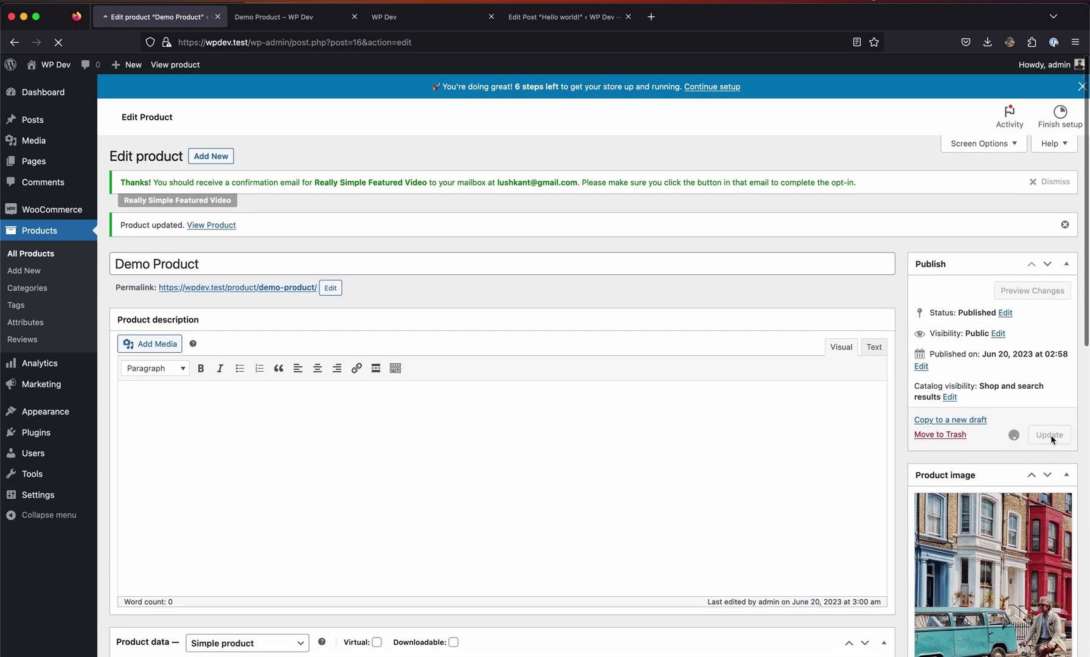
Step: Check the storefront page for the video and photo, switching between editor and storefront tabs
{"action": "left_click", "coordinate": [282, 18]}
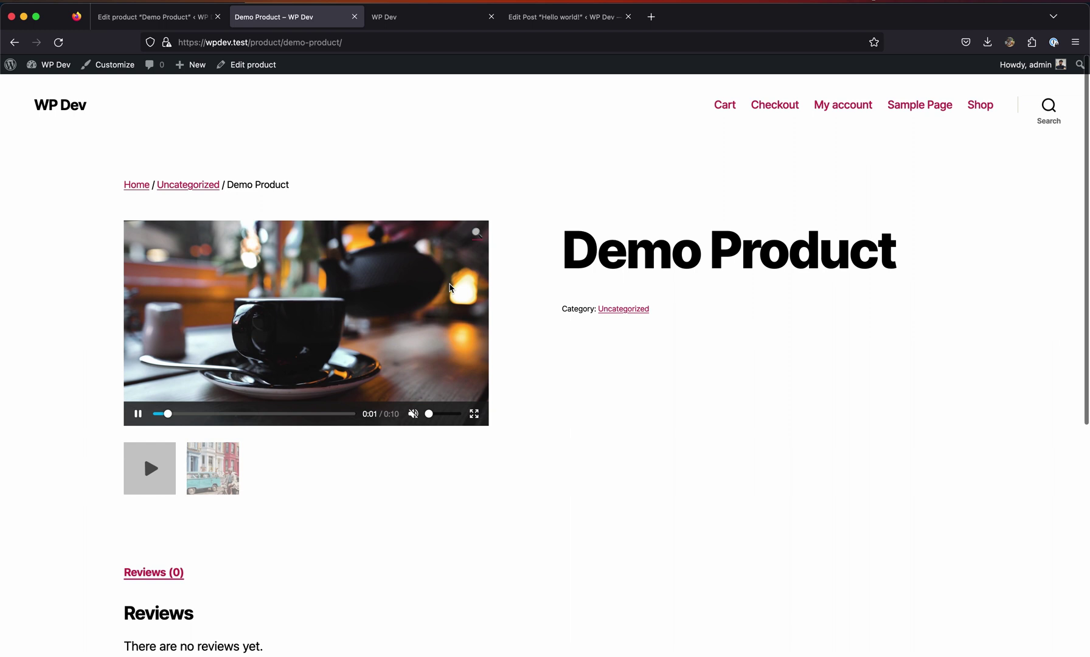
{"action": "scroll", "coordinate": [380, 325], "scroll_direction": "down", "scroll_amount": 3}
{"action": "scroll", "coordinate": [212, 495], "scroll_direction": "up", "scroll_amount": 3}
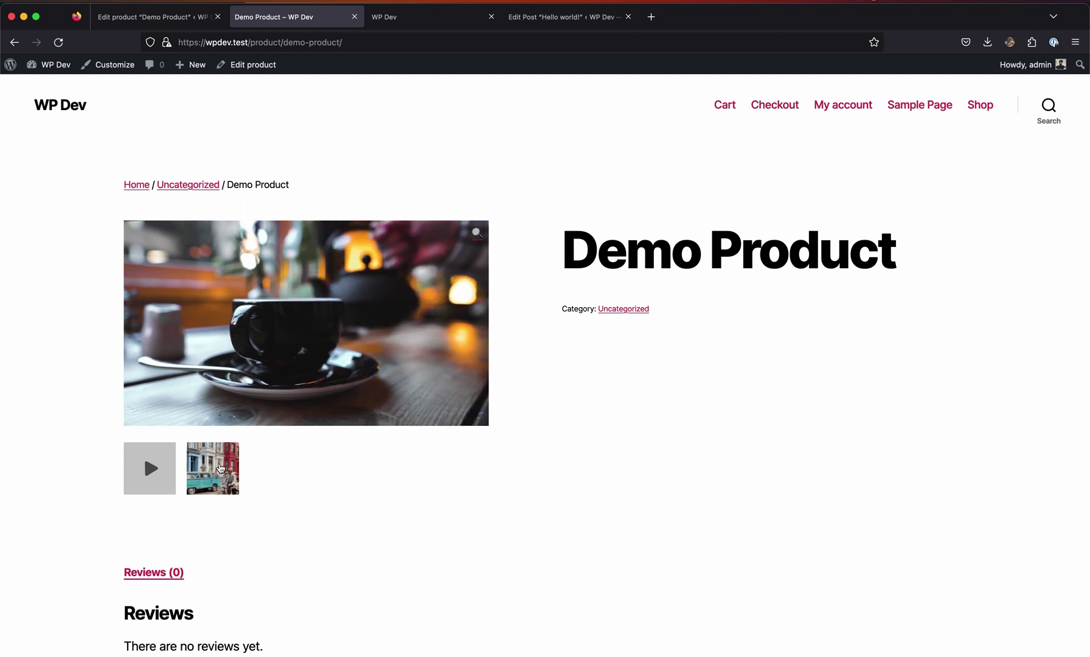
{"action": "mouse_move", "coordinate": [302, 348]}
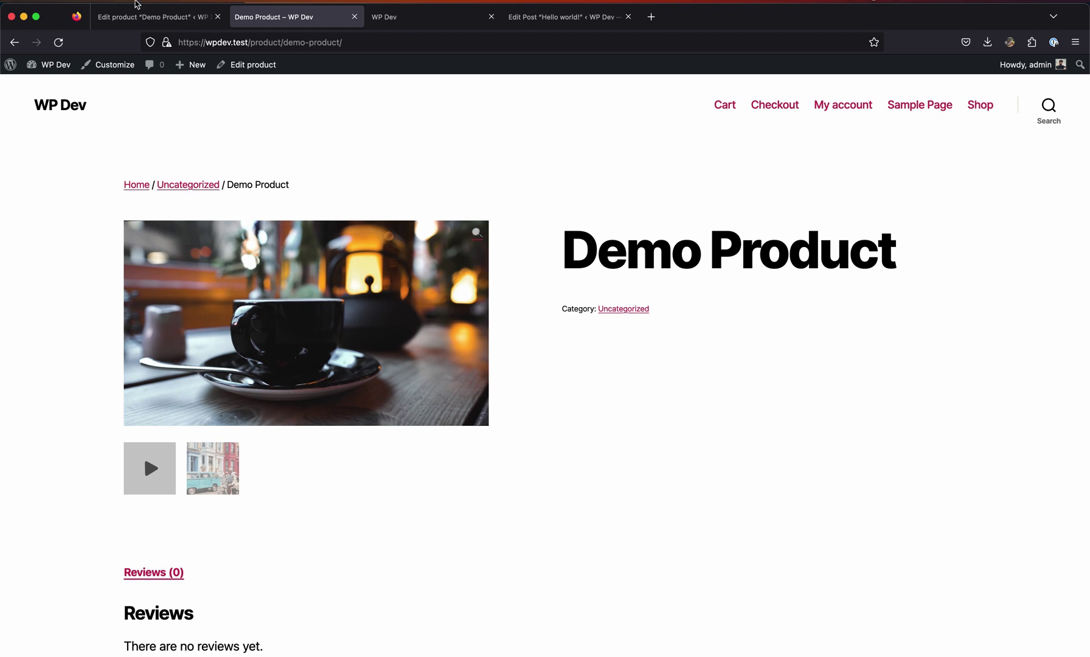
{"action": "left_click", "coordinate": [135, 1]}
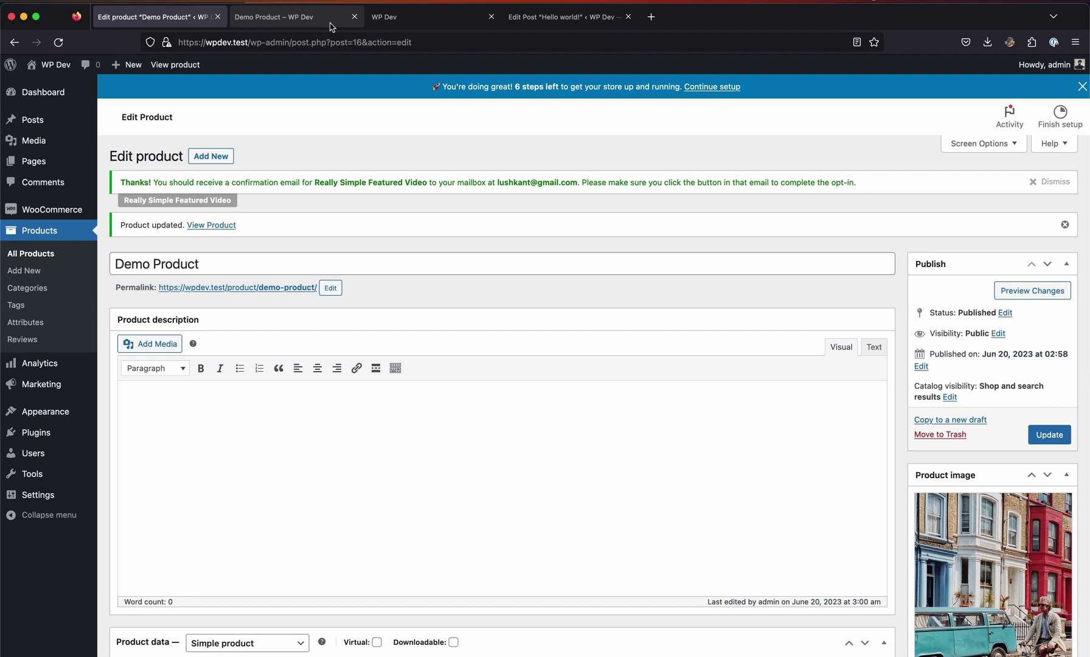
{"action": "left_click", "coordinate": [332, 24]}
Step: Open the Shop page to see the product video in the listing, then return to the editor
{"action": "left_click", "coordinate": [979, 106]}
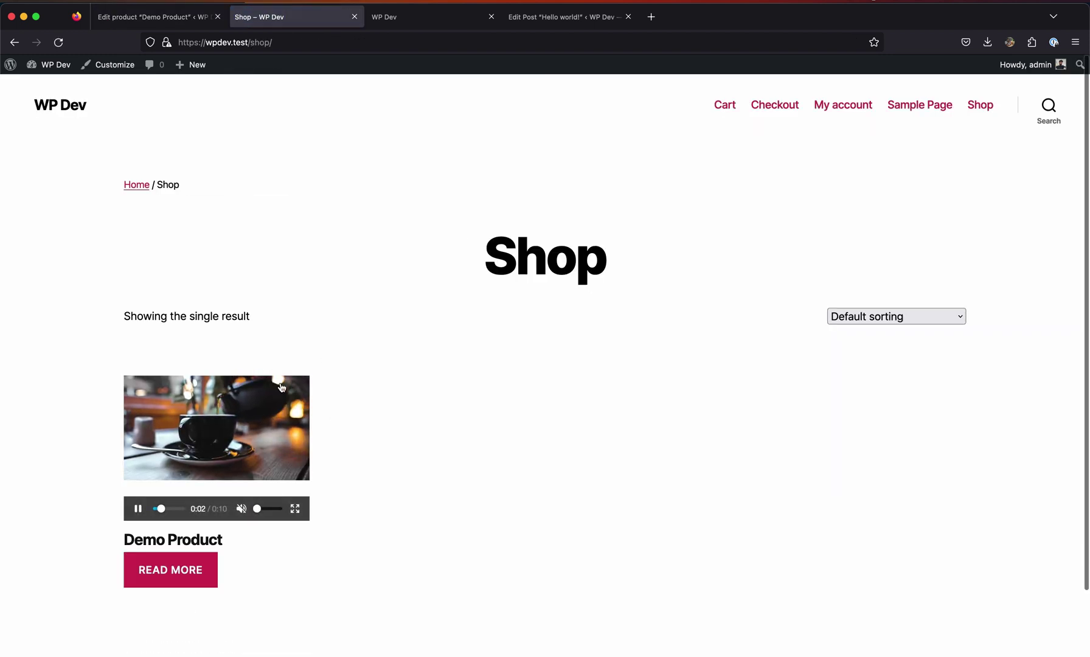
{"action": "scroll", "coordinate": [249, 481], "scroll_direction": "down", "scroll_amount": 2}
{"action": "scroll", "coordinate": [286, 343], "scroll_direction": "up", "scroll_amount": 2}
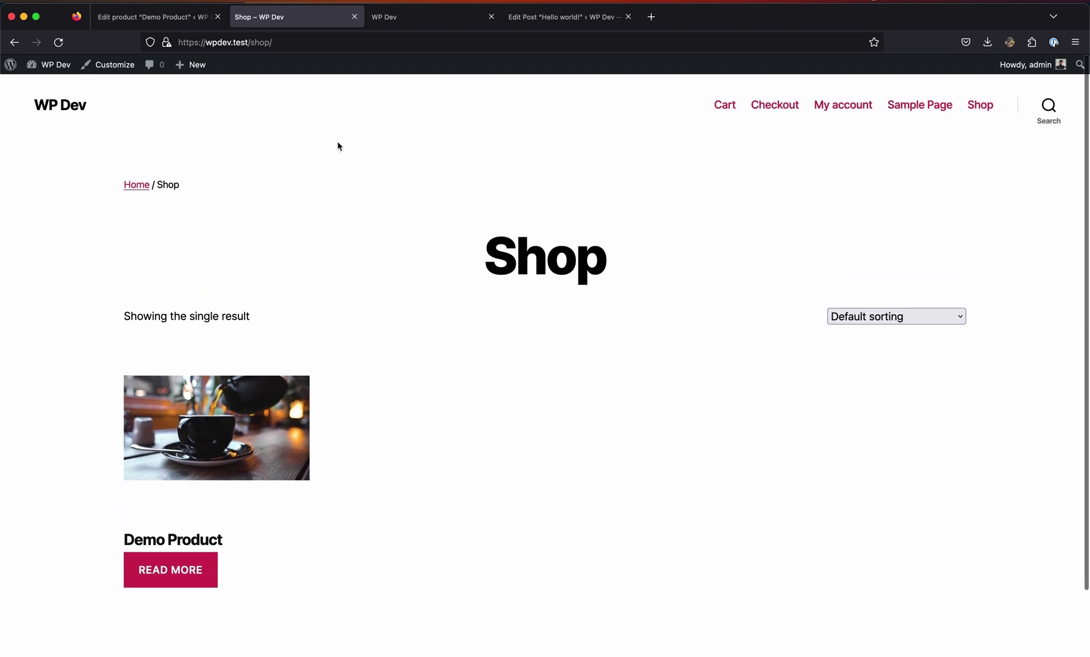
{"action": "left_click", "coordinate": [201, 18]}
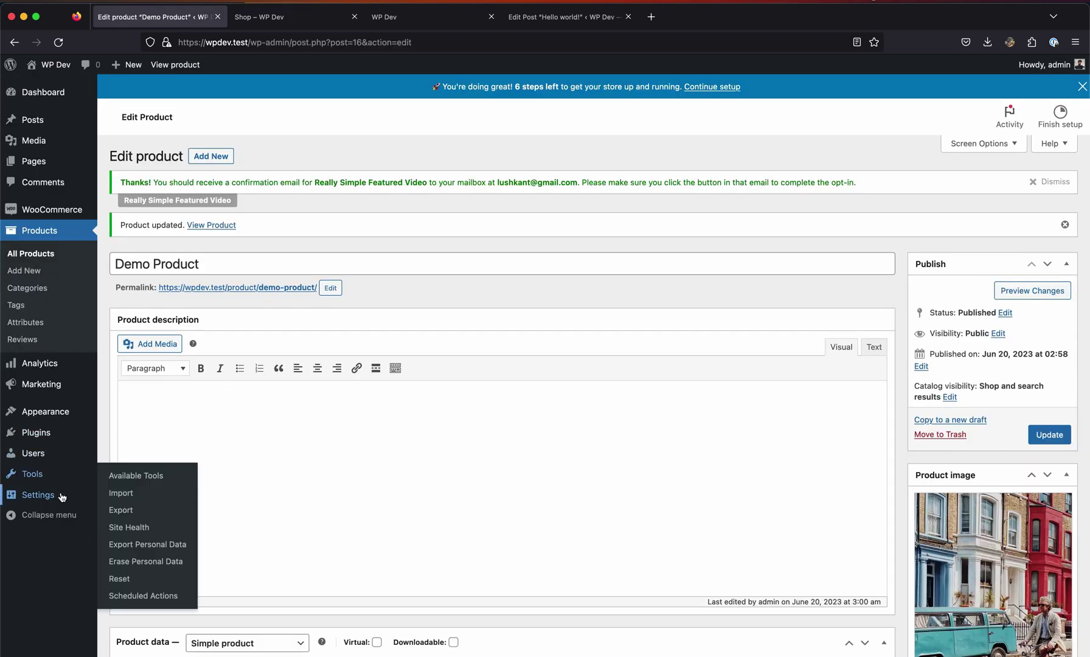
Step: Turn off product-archive videos in the plugin's WooCommerce integration settings, save, and view the storefront
{"action": "mouse_move", "coordinate": [85, 494]}
{"action": "left_click", "coordinate": [135, 613]}
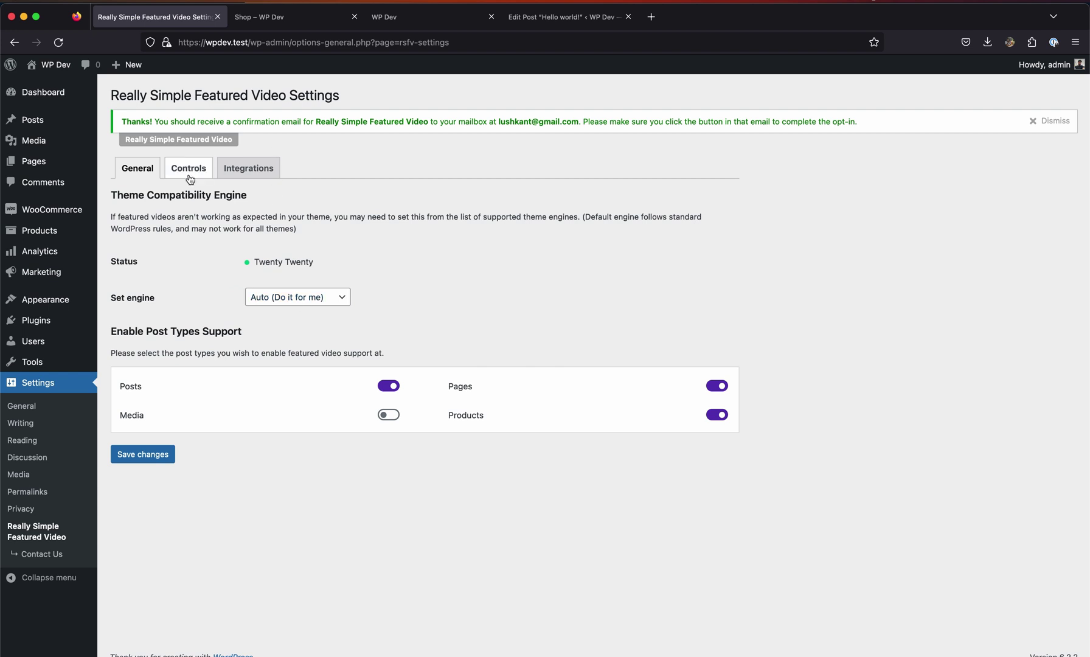
{"action": "left_click", "coordinate": [222, 170]}
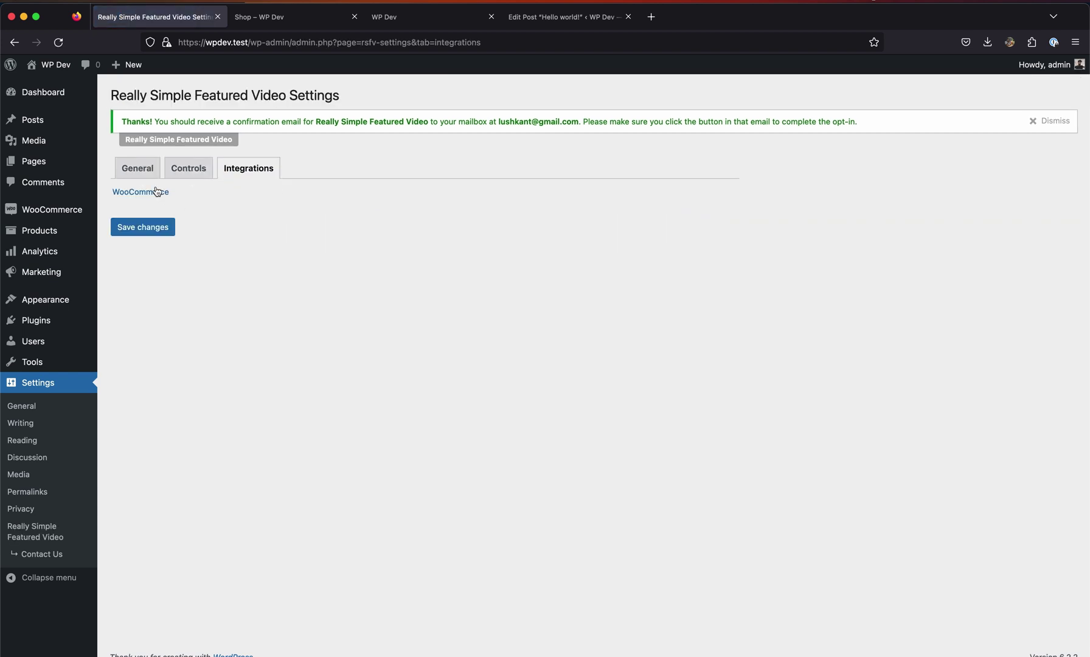
{"action": "left_click", "coordinate": [157, 192]}
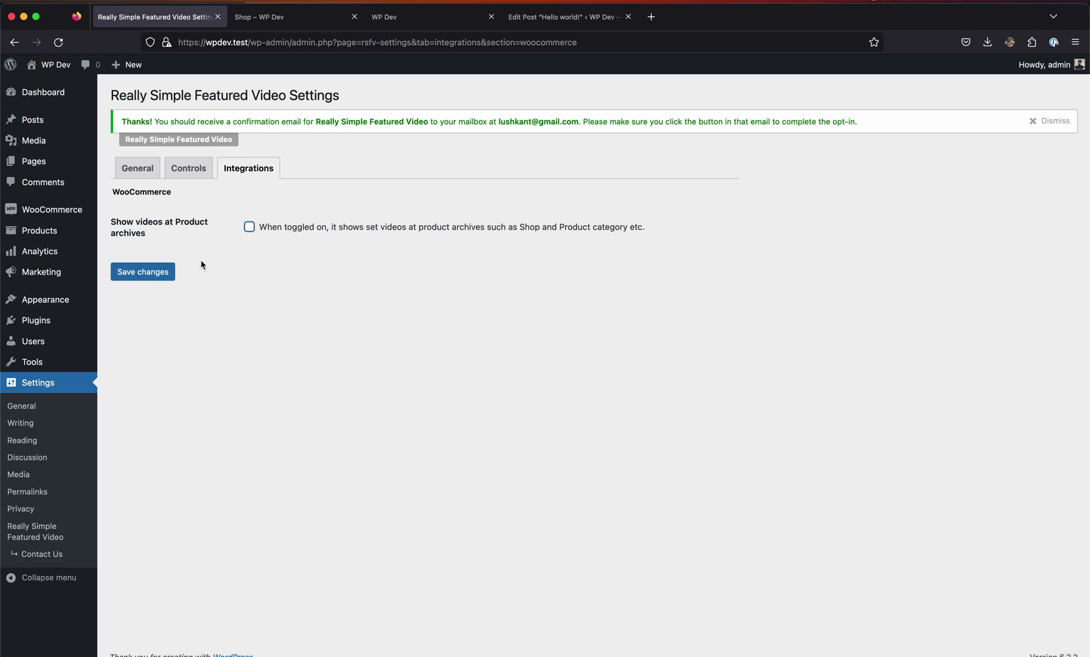
{"action": "left_click", "coordinate": [168, 277]}
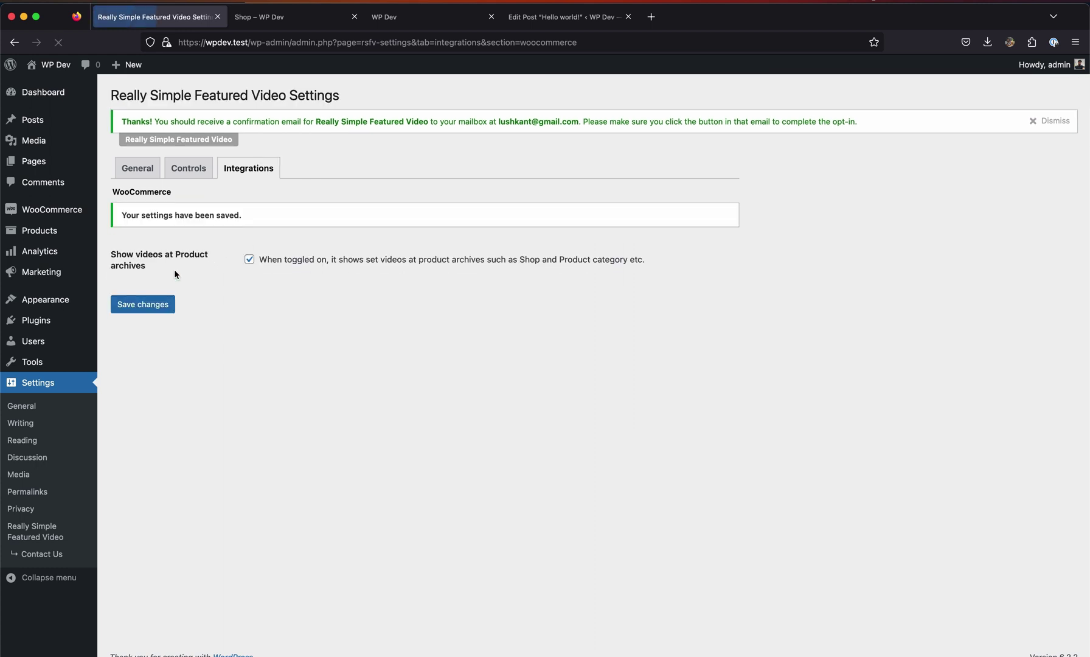
{"action": "left_click", "coordinate": [311, 17]}
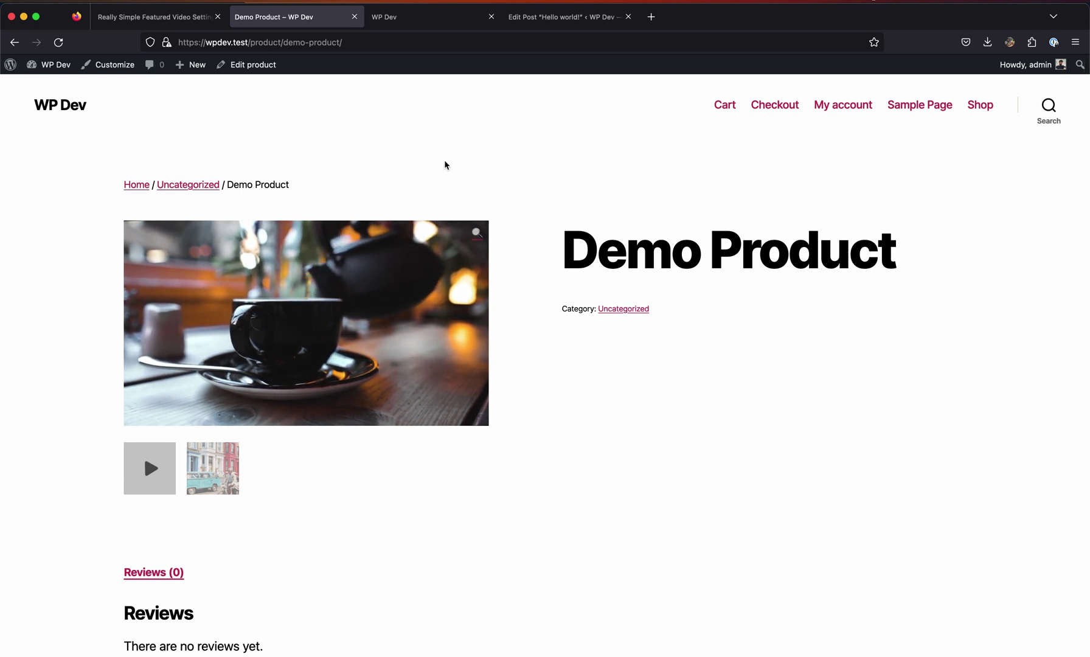
Step: Return to the WordPress admin tab and open the Plugins screen listing the installed plugins
{"action": "left_click", "coordinate": [182, 17]}
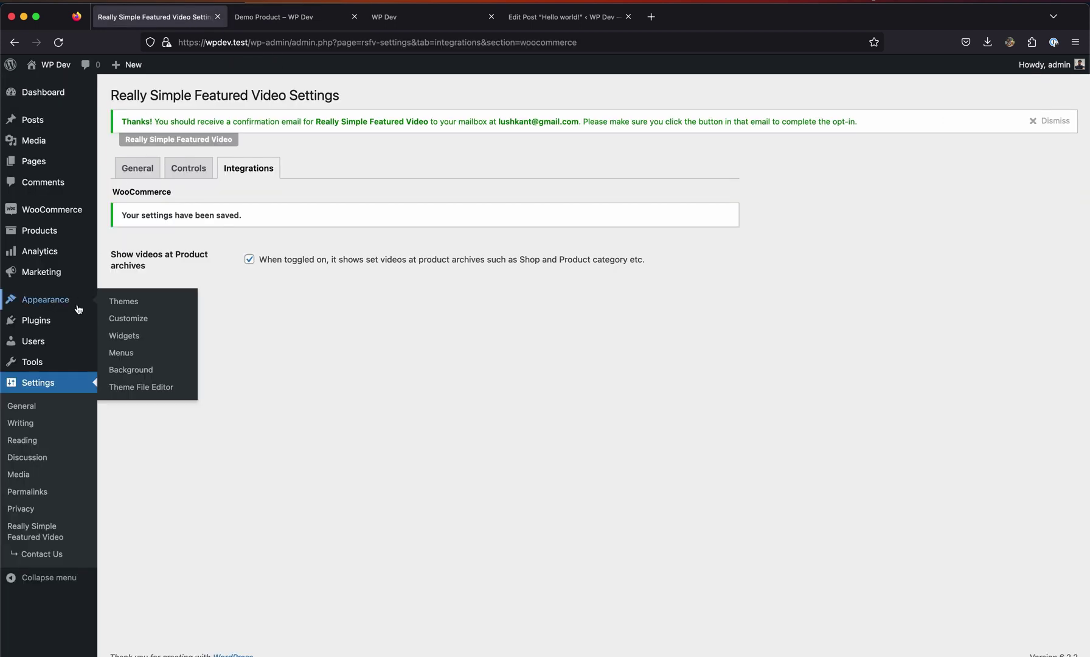
{"action": "mouse_move", "coordinate": [82, 318]}
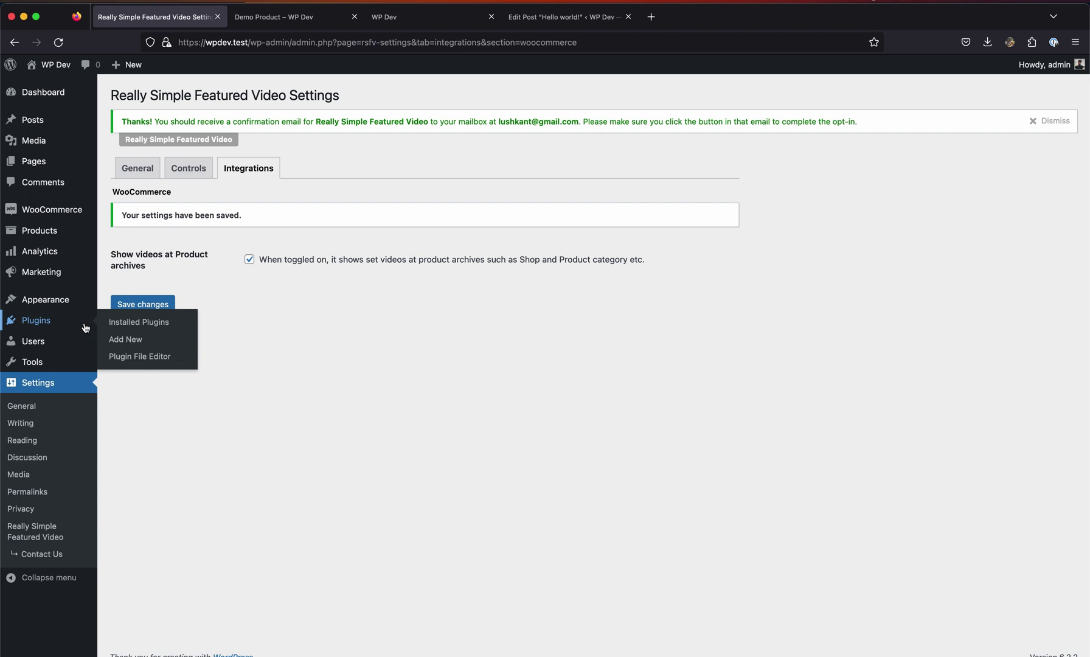
{"action": "left_click", "coordinate": [84, 328]}
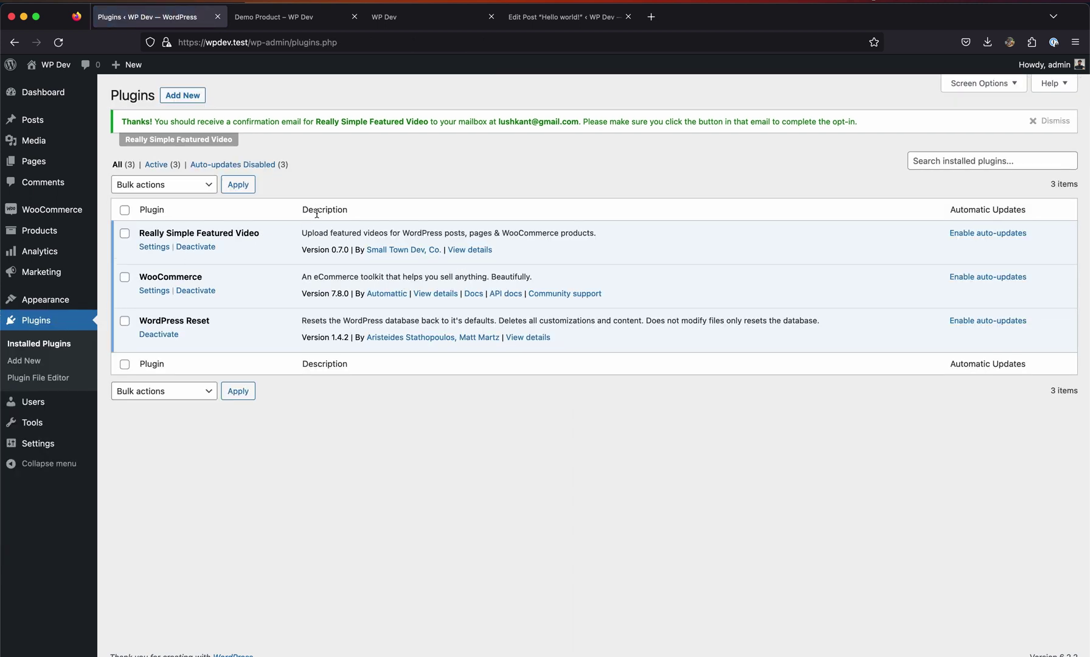